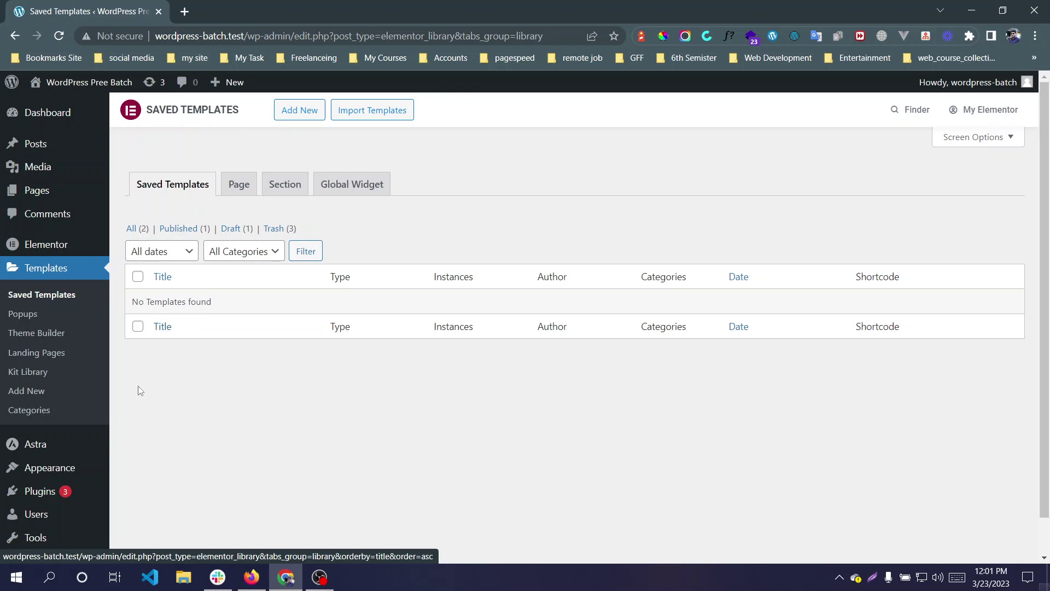
Review the draft templates and the trashed header and footer templates, and return to the saved templates list.
scroll(140, 390, down, 1)
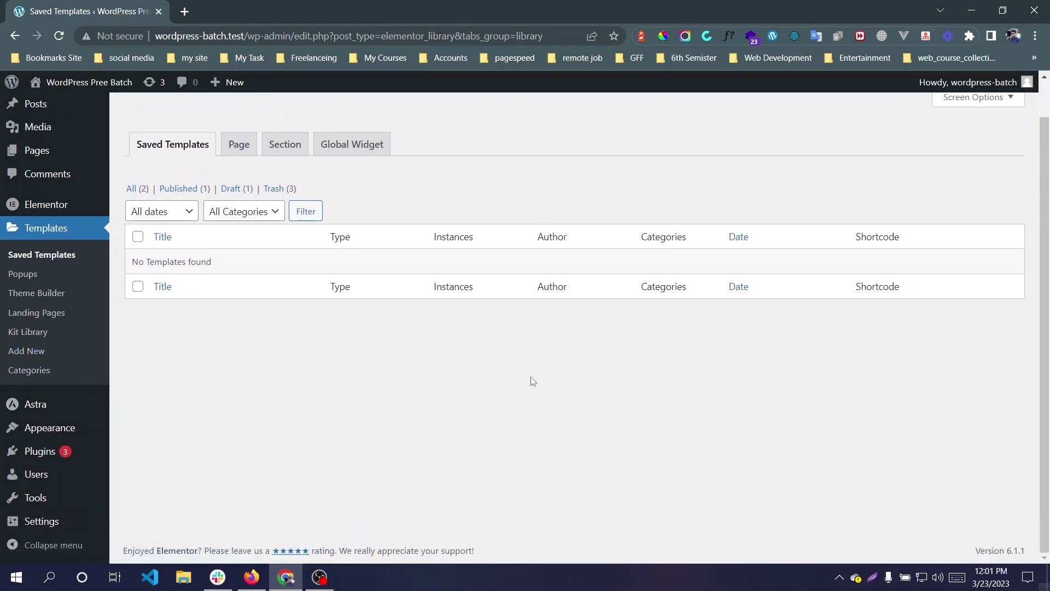
scroll(533, 381, up, 1)
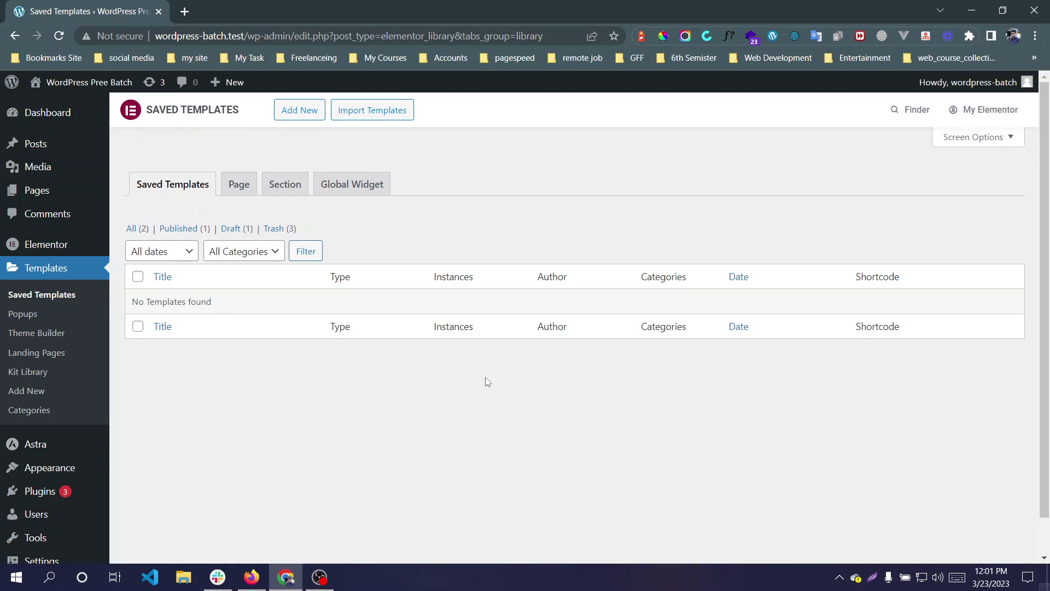
click(236, 229)
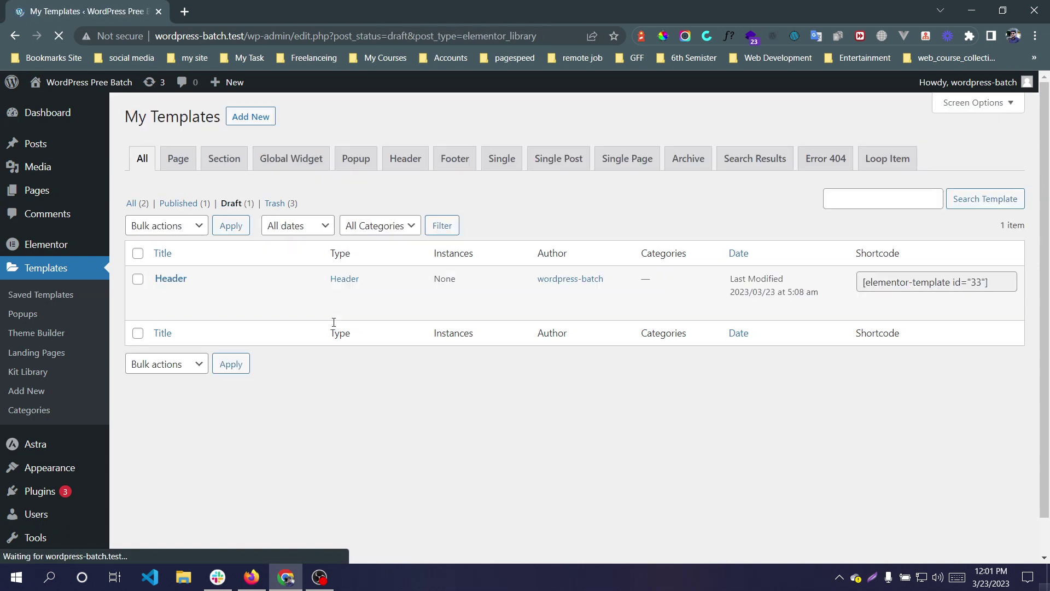
scroll(333, 321, down, 1)
scroll(309, 328, up, 1)
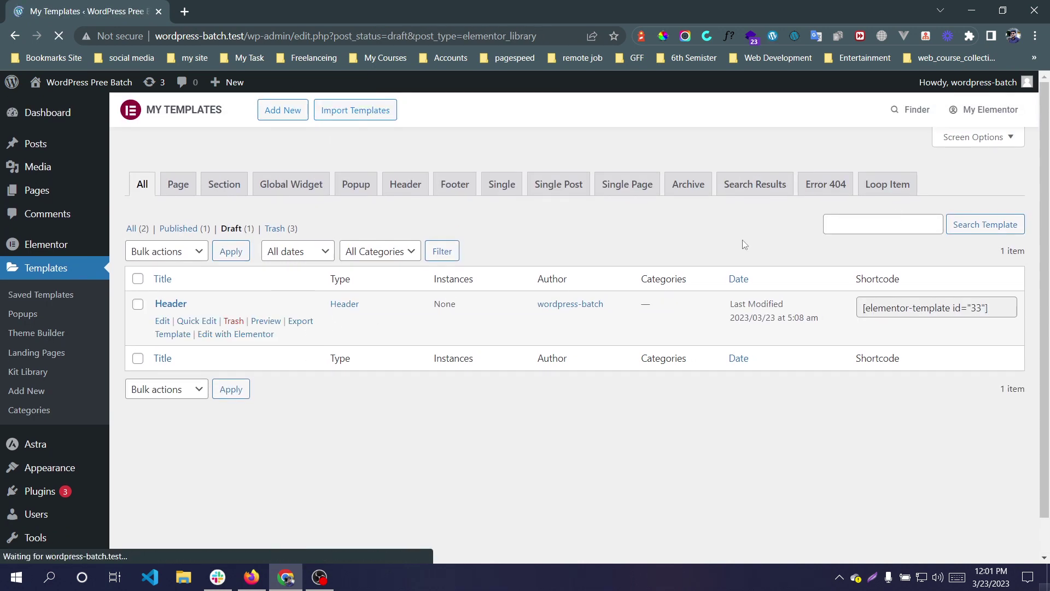
click(286, 230)
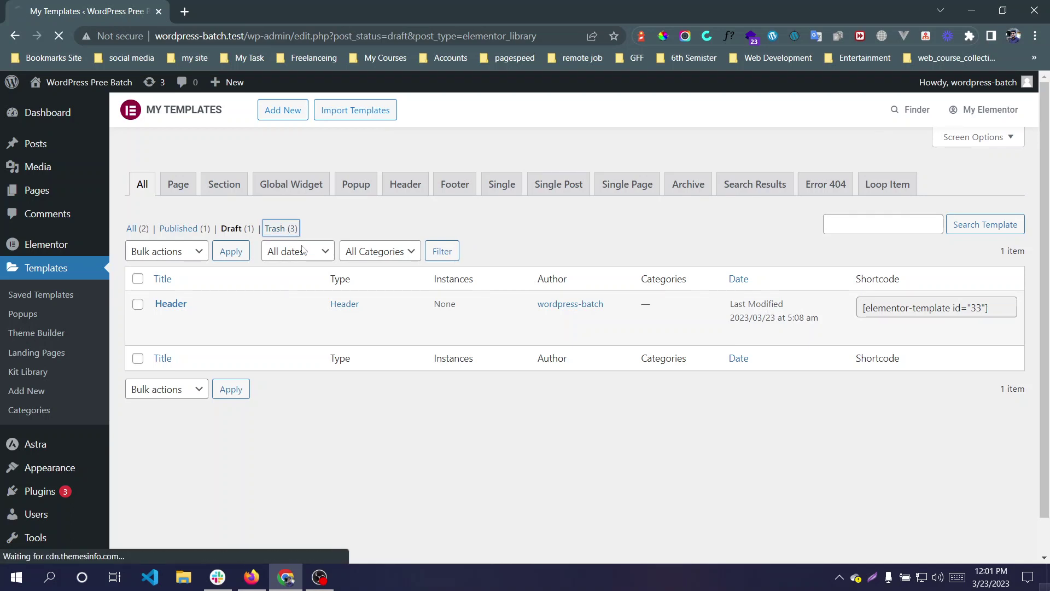
scroll(322, 301, down, 1)
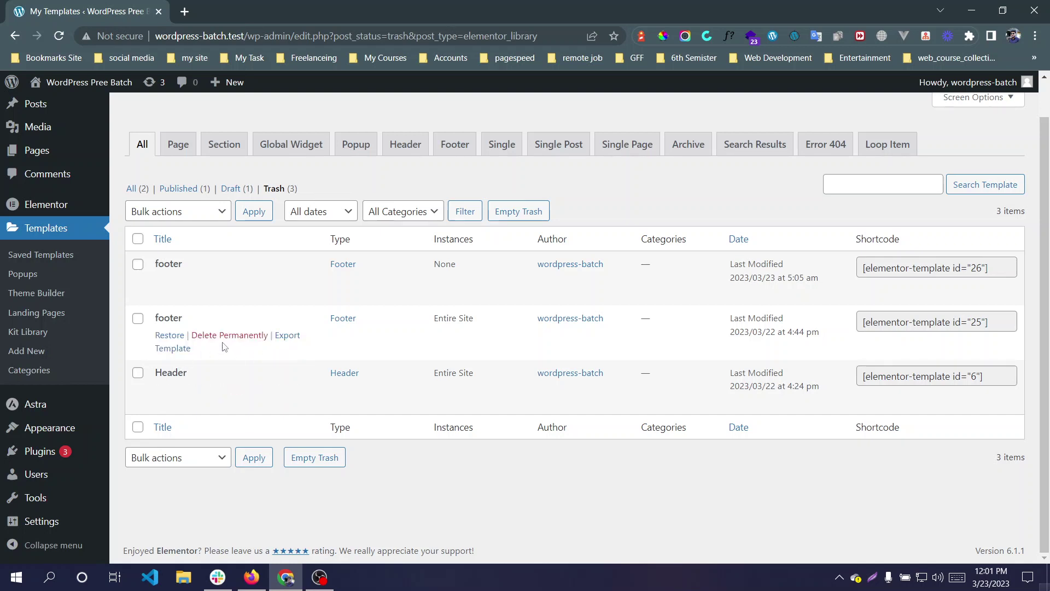
scroll(208, 348, up, 1)
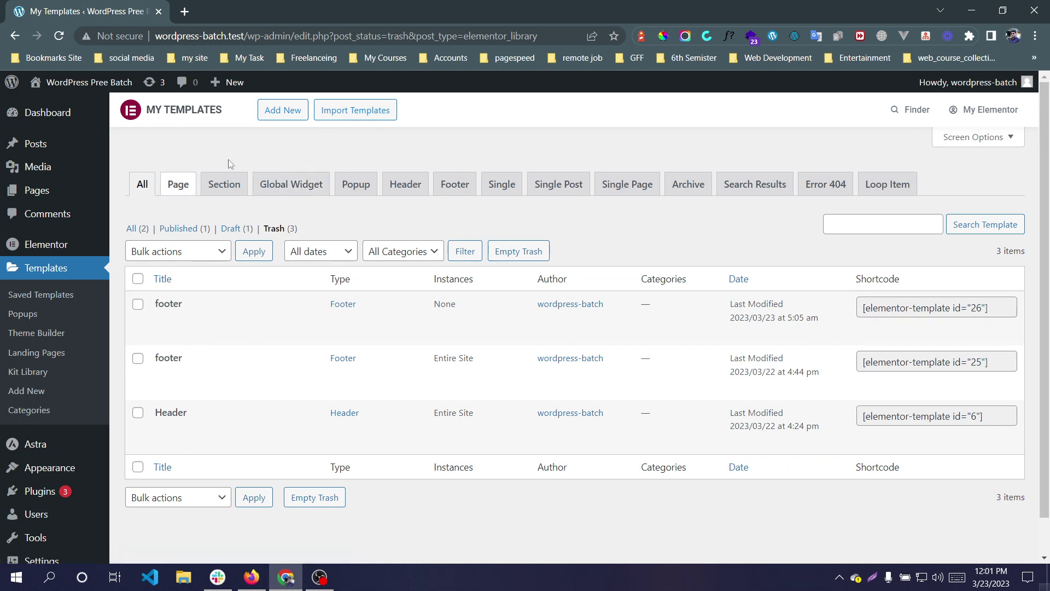
click(54, 294)
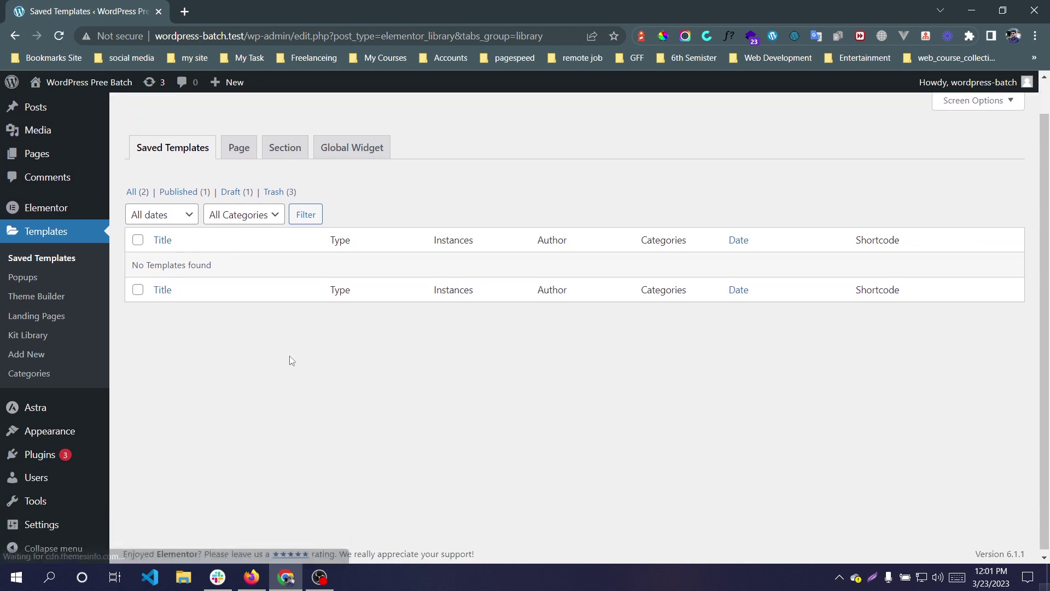
Open the installed plugins list and check the Elementor and Elementor Pro entries.
scroll(33, 400, down, 1)
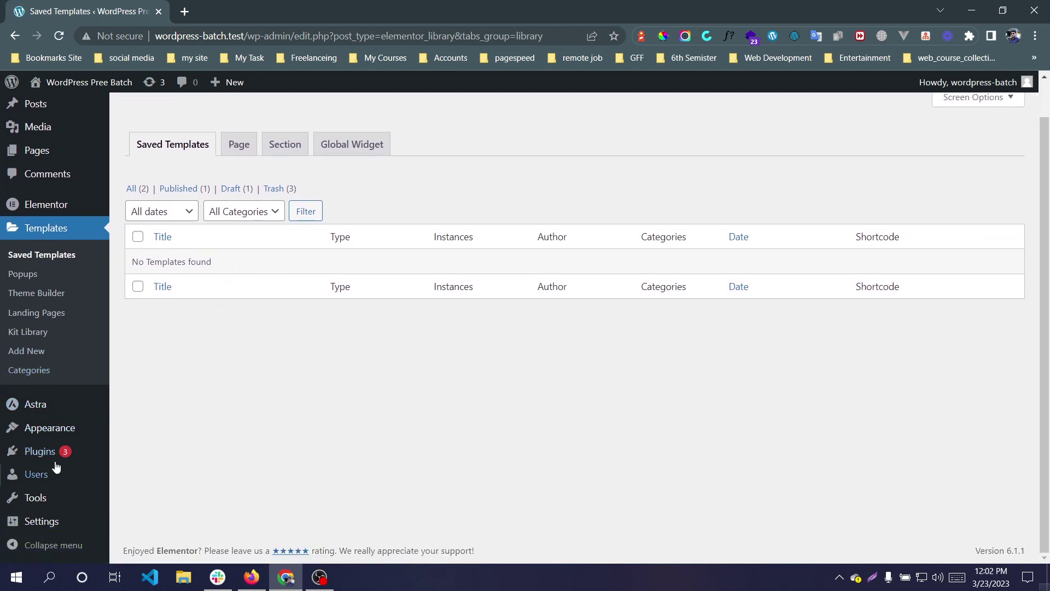
mouse_move(63, 455)
click(195, 454)
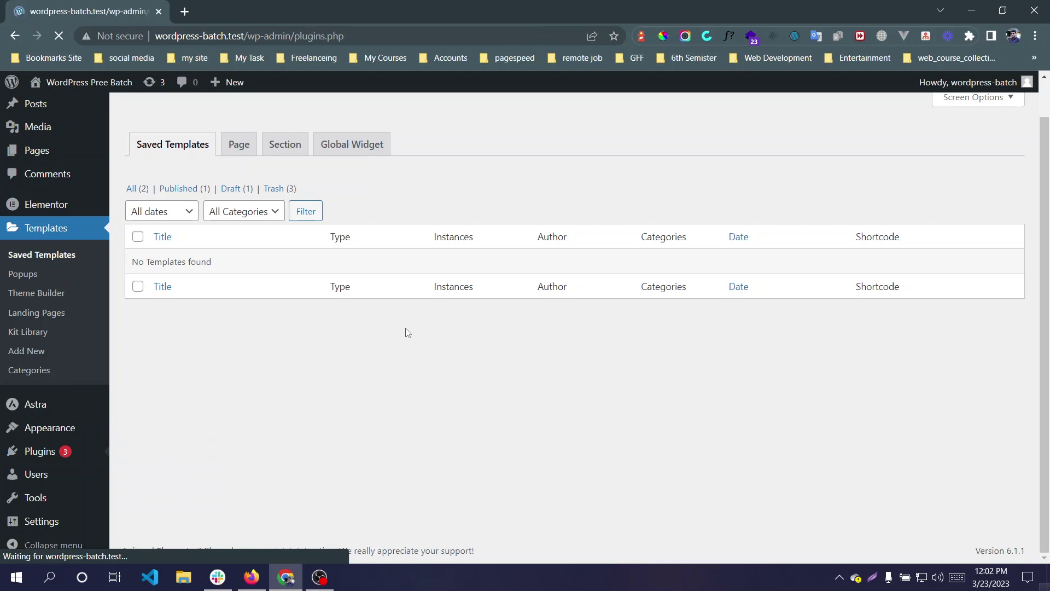
scroll(399, 338, down, 1)
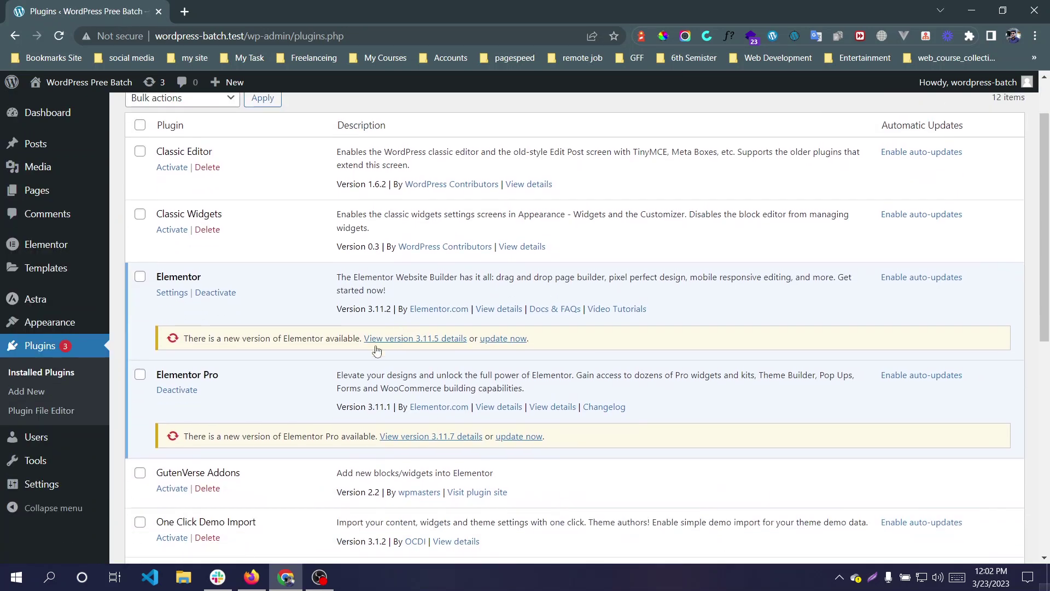
scroll(212, 391, up, 1)
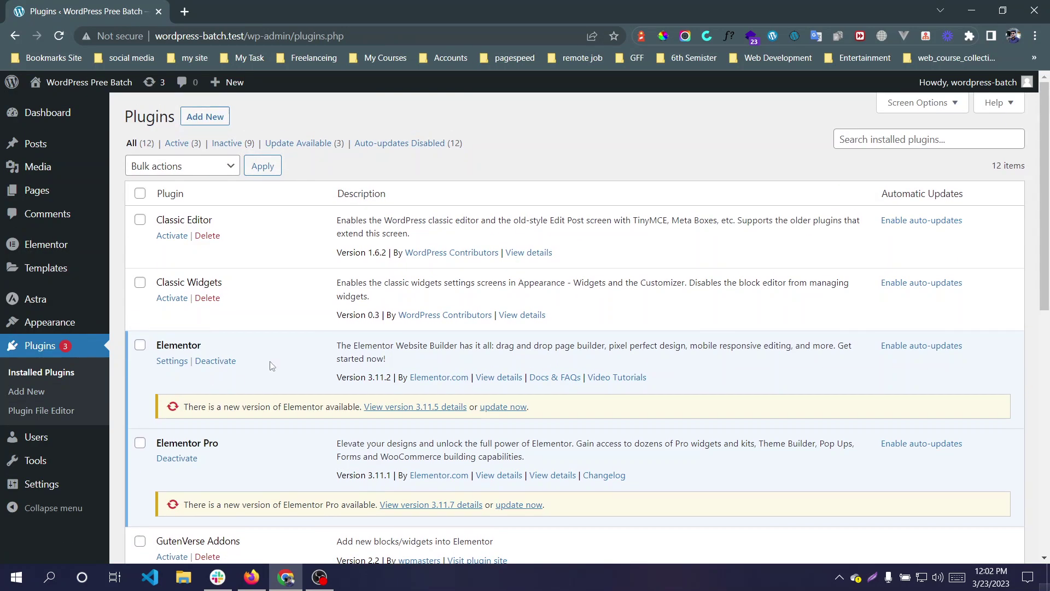
Open the form for installing a plugin from a .zip file.
click(183, 577)
click(77, 374)
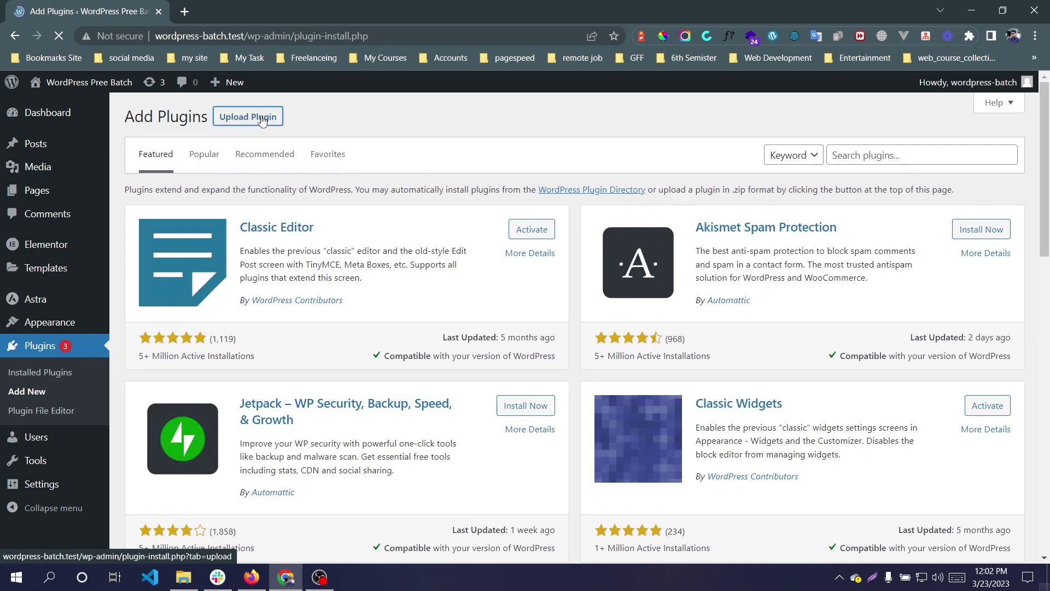
click(263, 119)
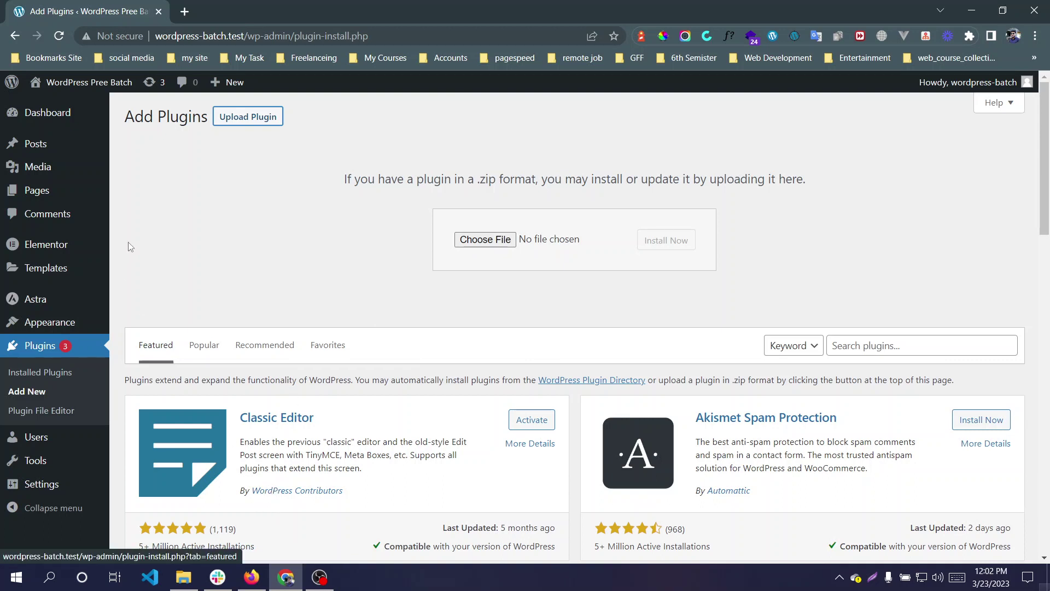
Create a new Elementor template of type Header and name it Header.
click(43, 271)
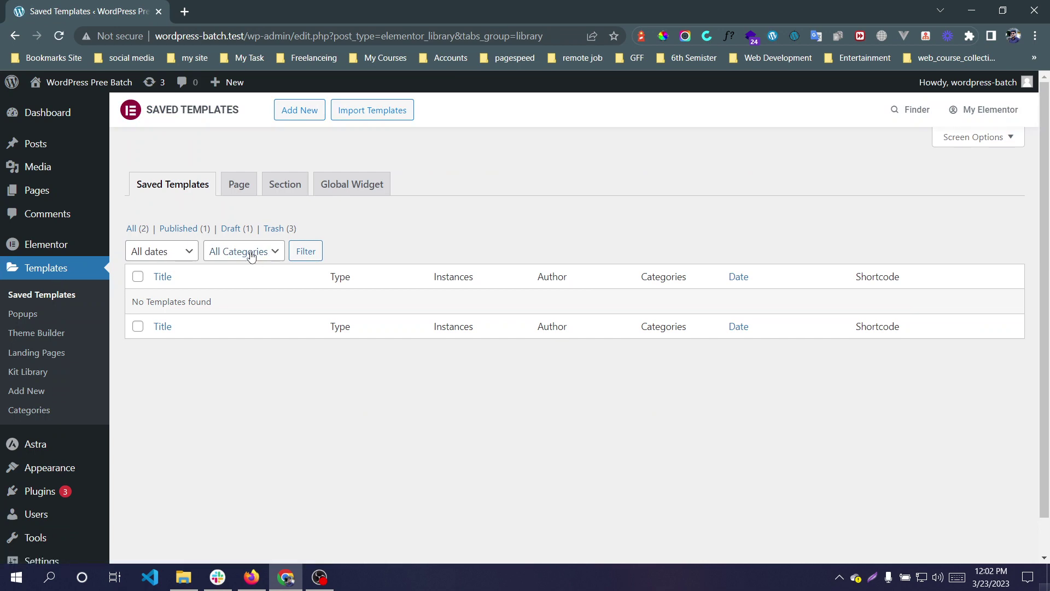
click(290, 111)
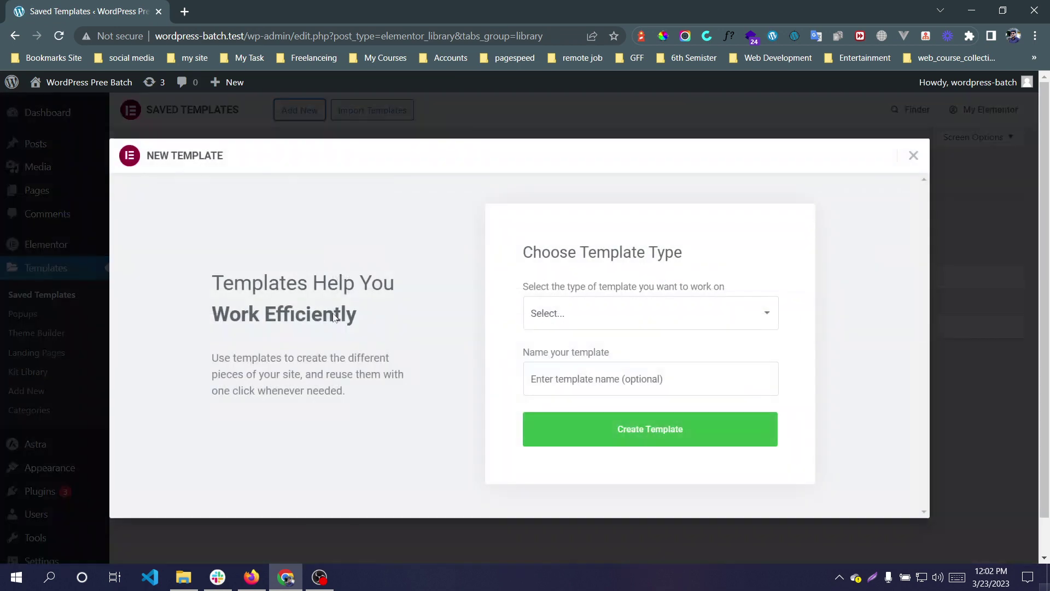
click(565, 313)
click(578, 384)
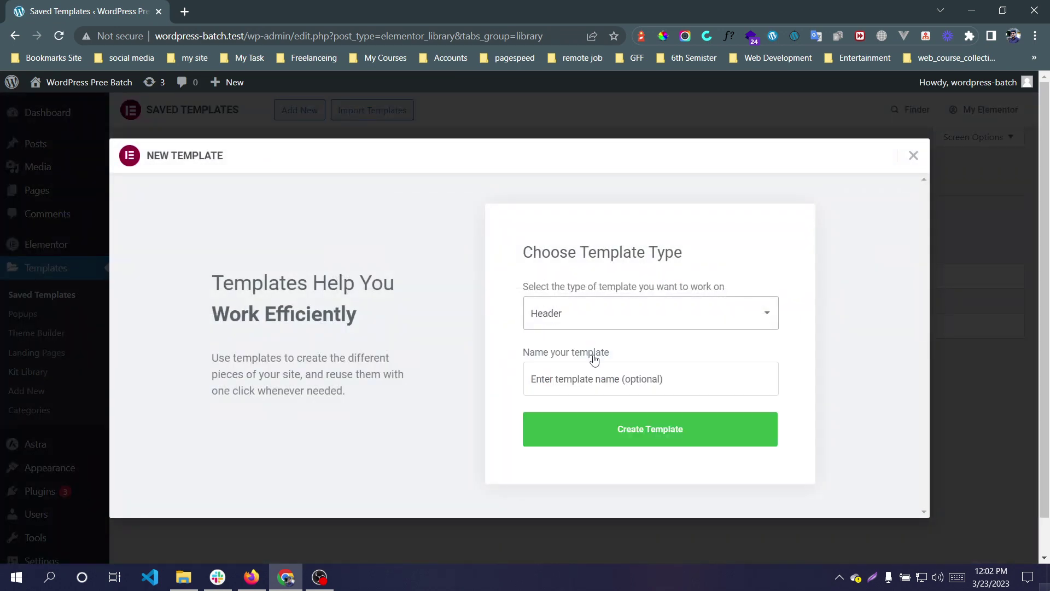
click(596, 379)
click(614, 417)
click(654, 432)
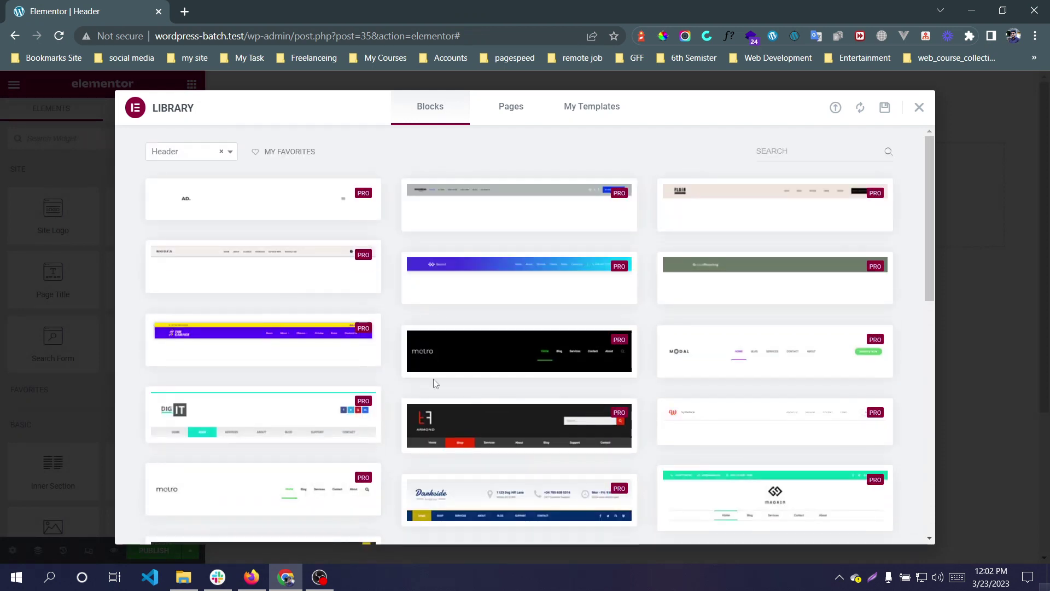
Browse the library's header blocks, saved templates and page templates, and close the library without inserting anything.
scroll(613, 298, down, 3)
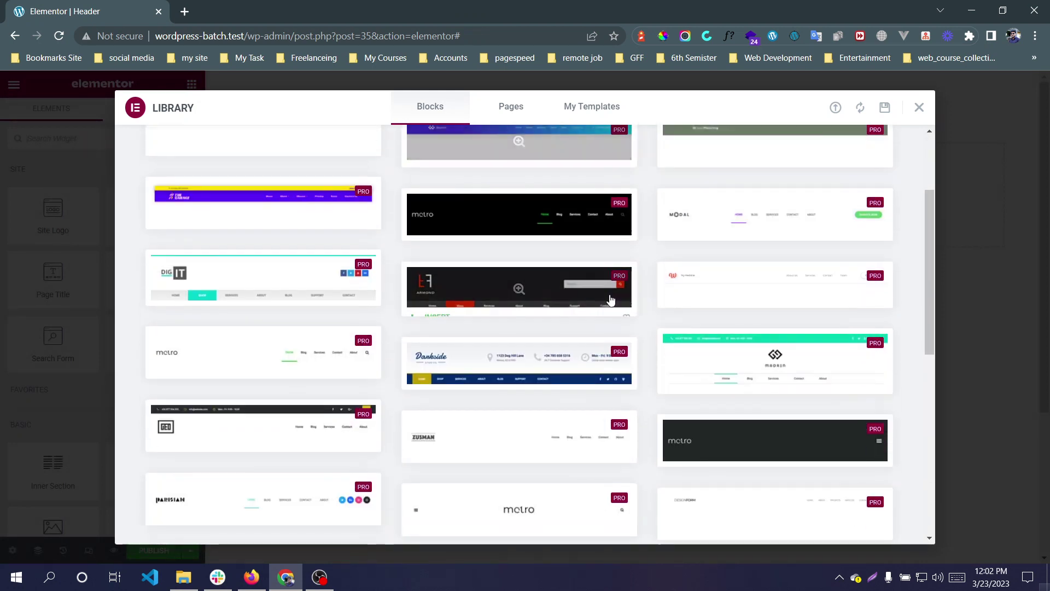
scroll(610, 299, down, 5)
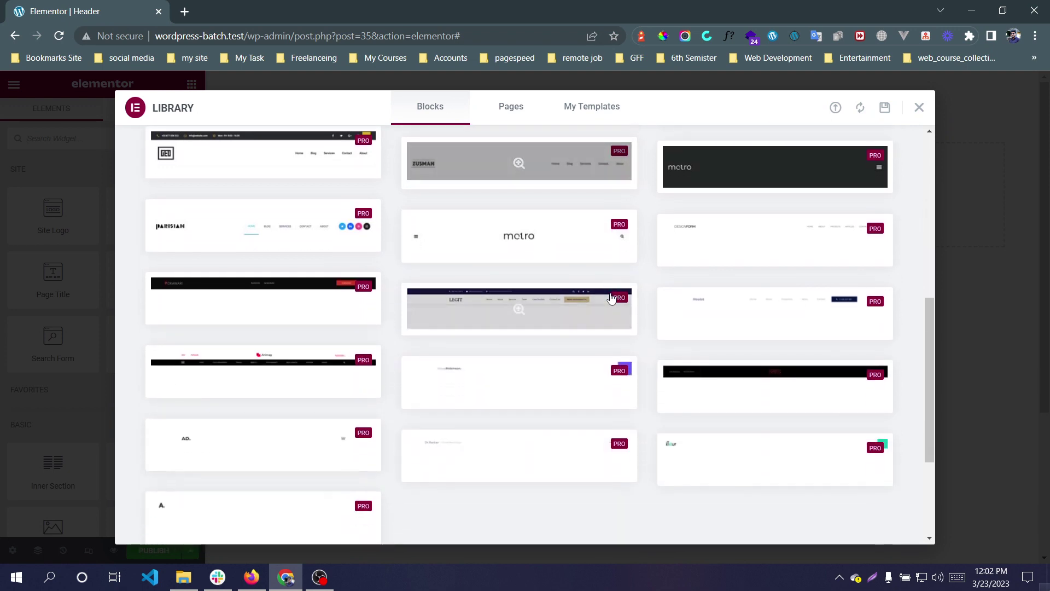
scroll(611, 297, down, 3)
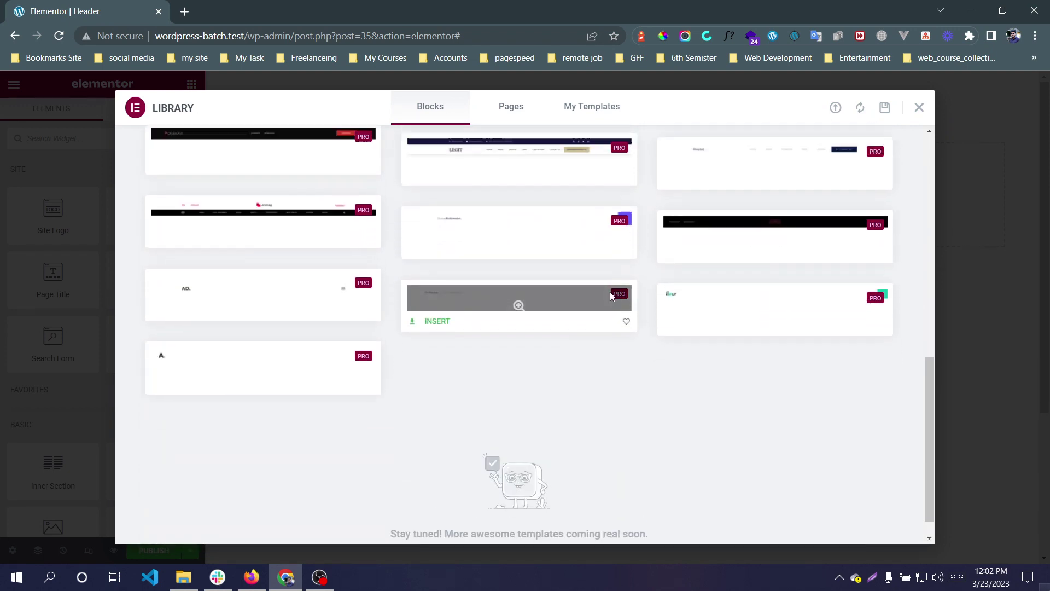
scroll(611, 295, up, 10)
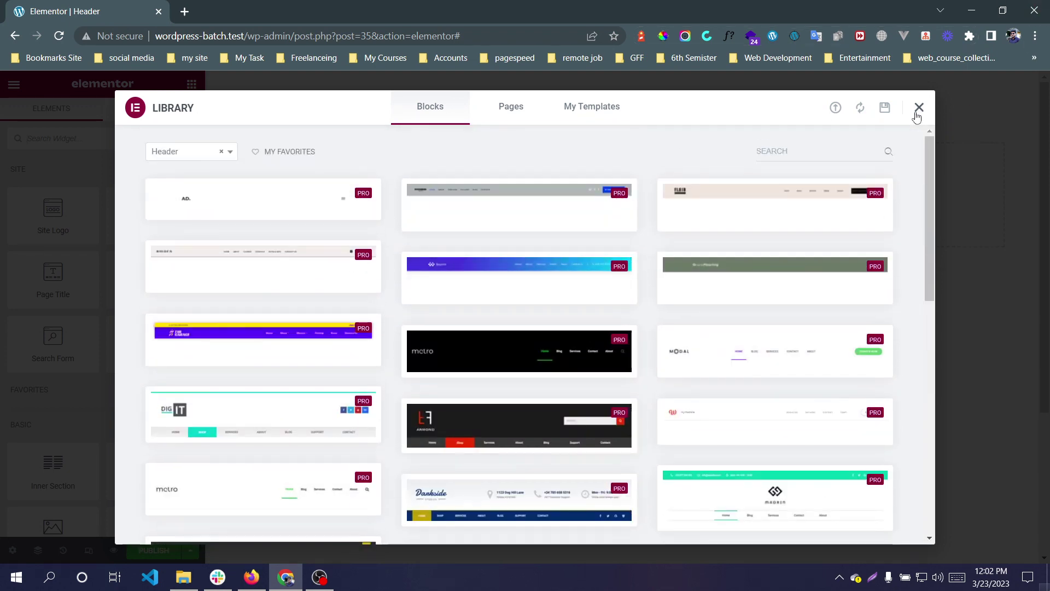
click(568, 110)
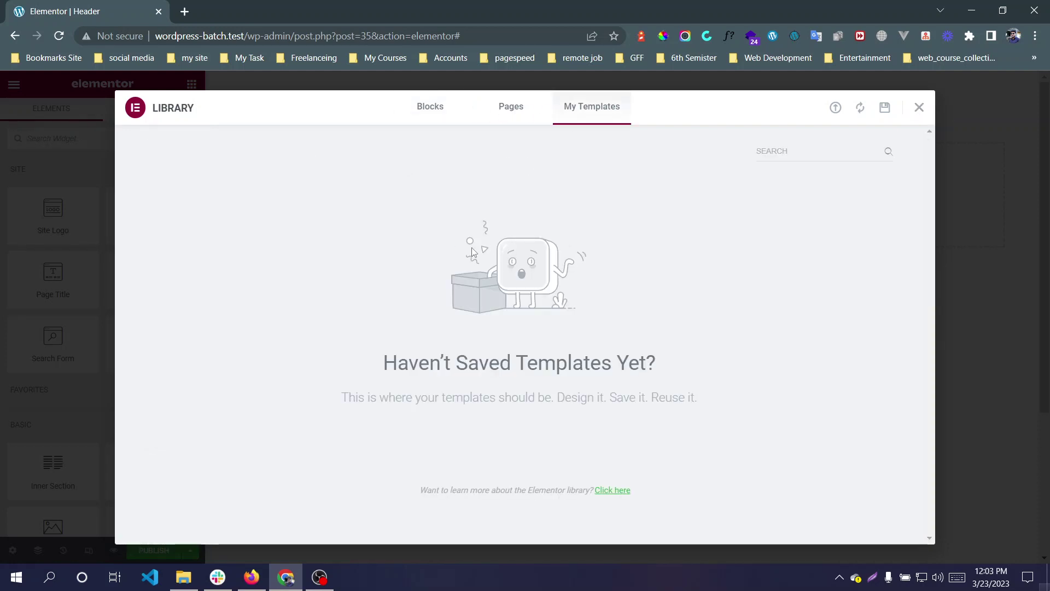
click(530, 118)
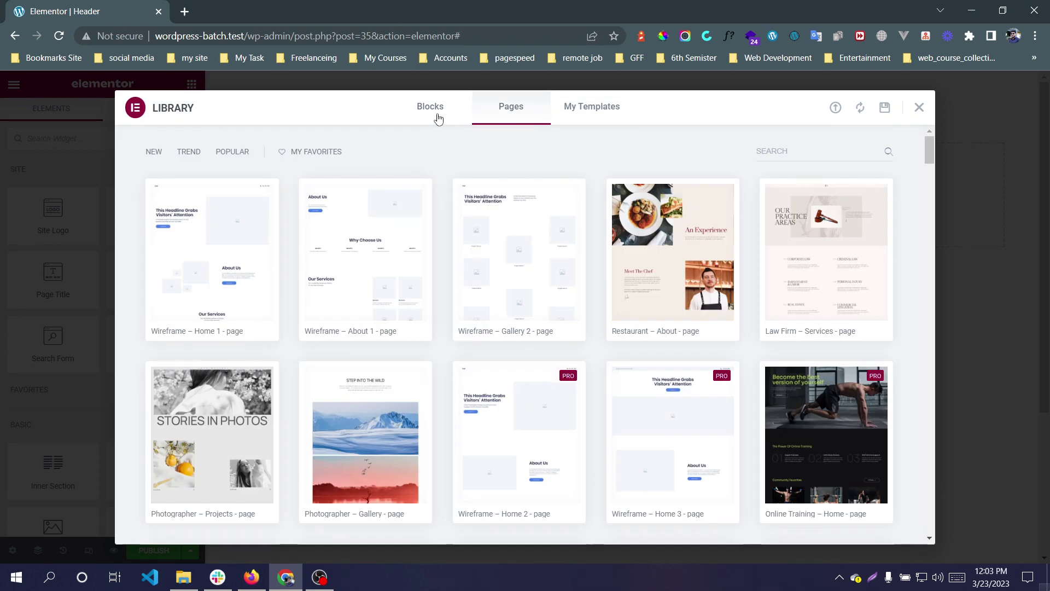
click(436, 113)
click(919, 107)
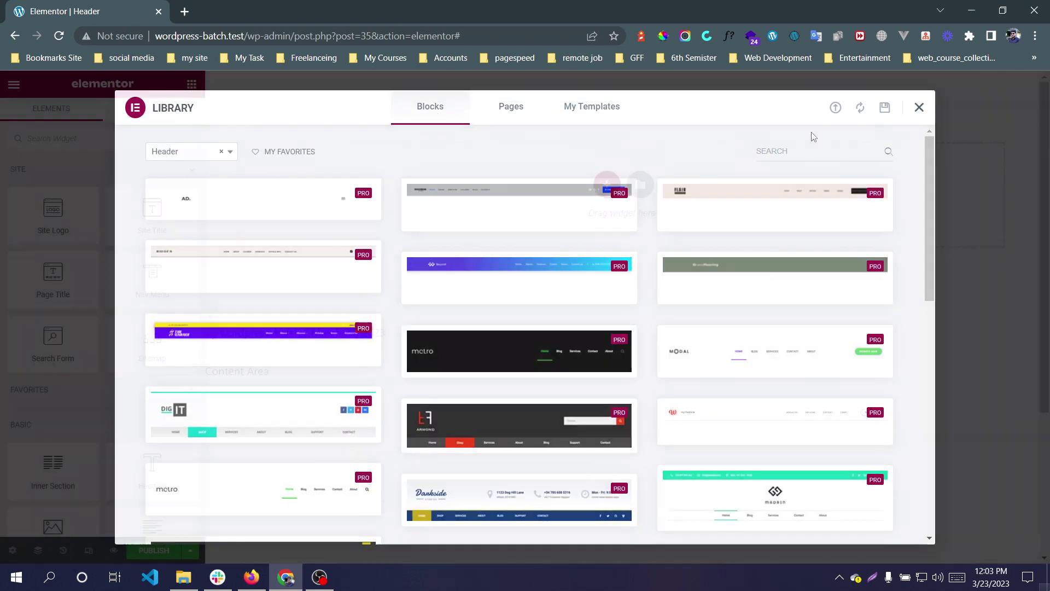
Add a single-column section to the header template and select its column.
click(604, 187)
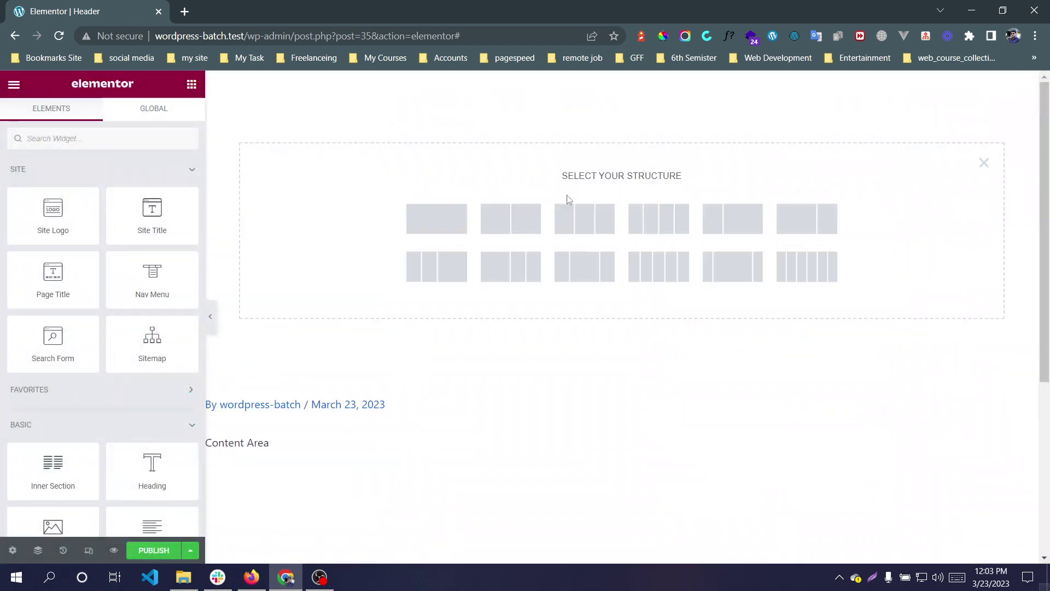
click(439, 225)
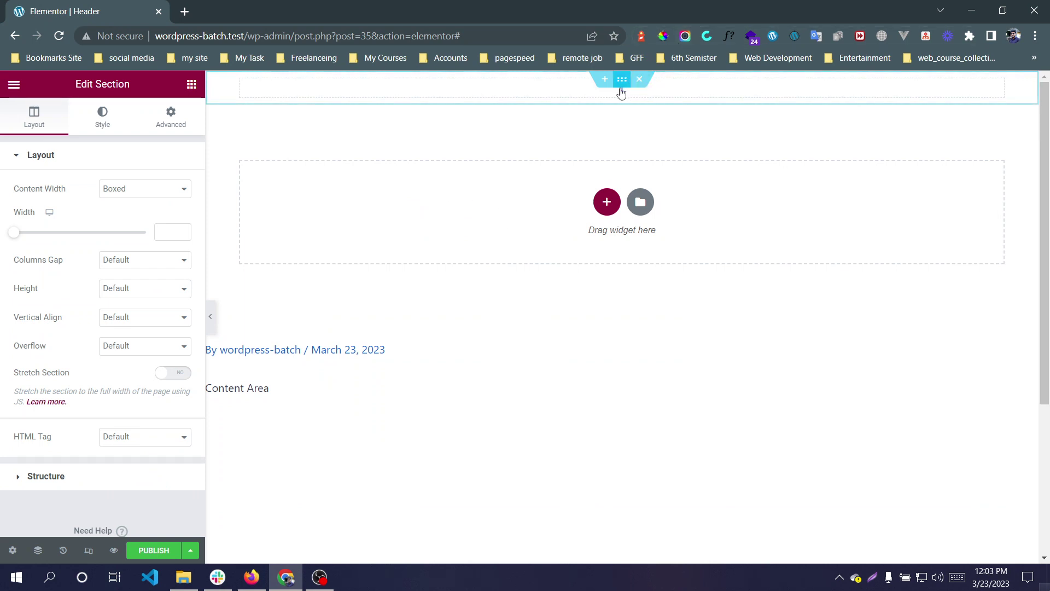
click(241, 82)
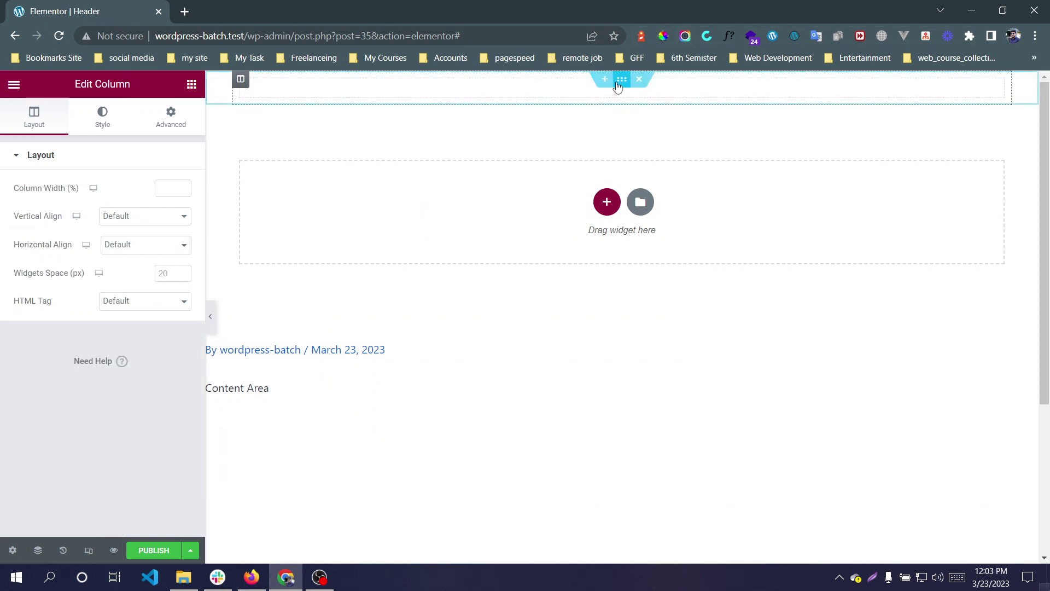
Unlink the section's padding values and set the top and bottom padding to 30 px each.
click(620, 80)
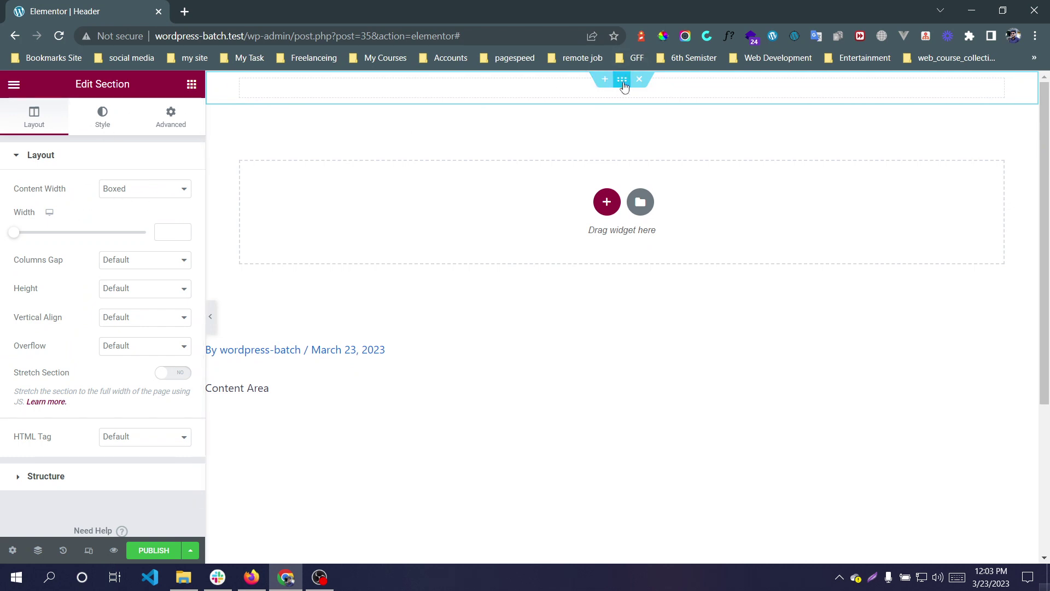
click(171, 117)
click(182, 257)
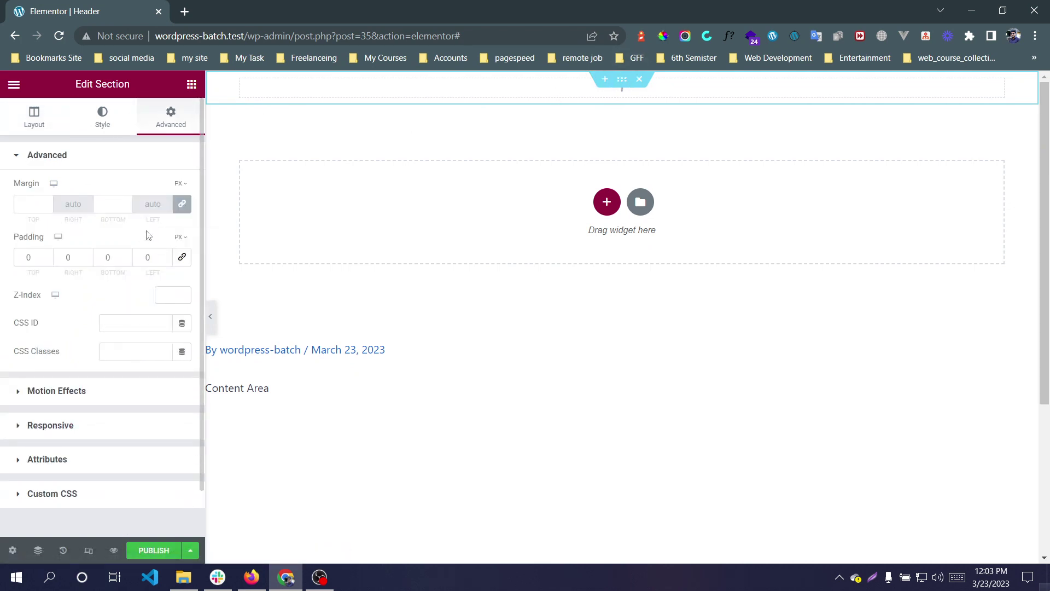
double_click(24, 262)
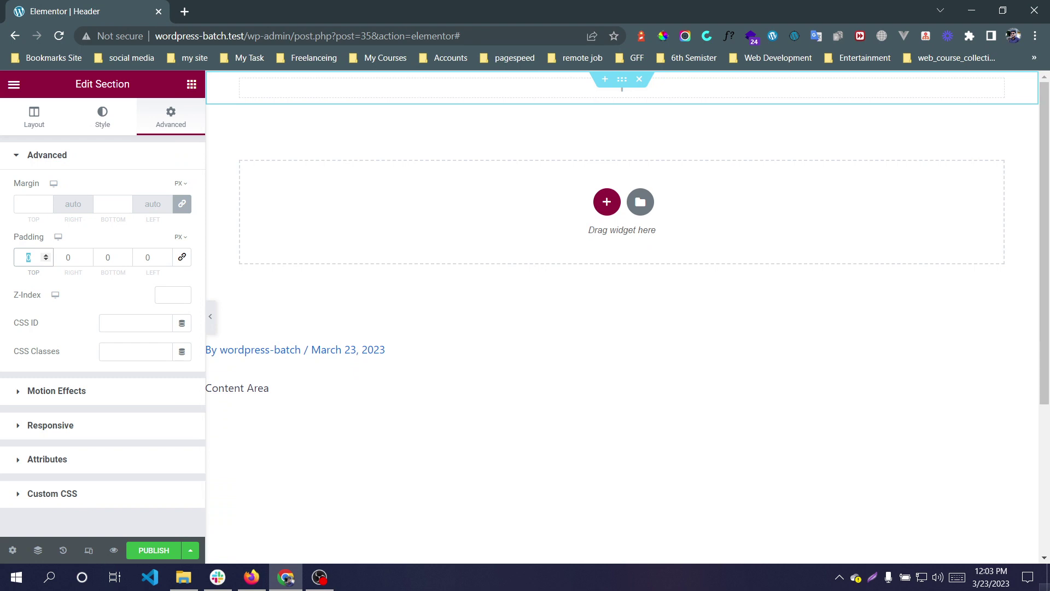
text(30)
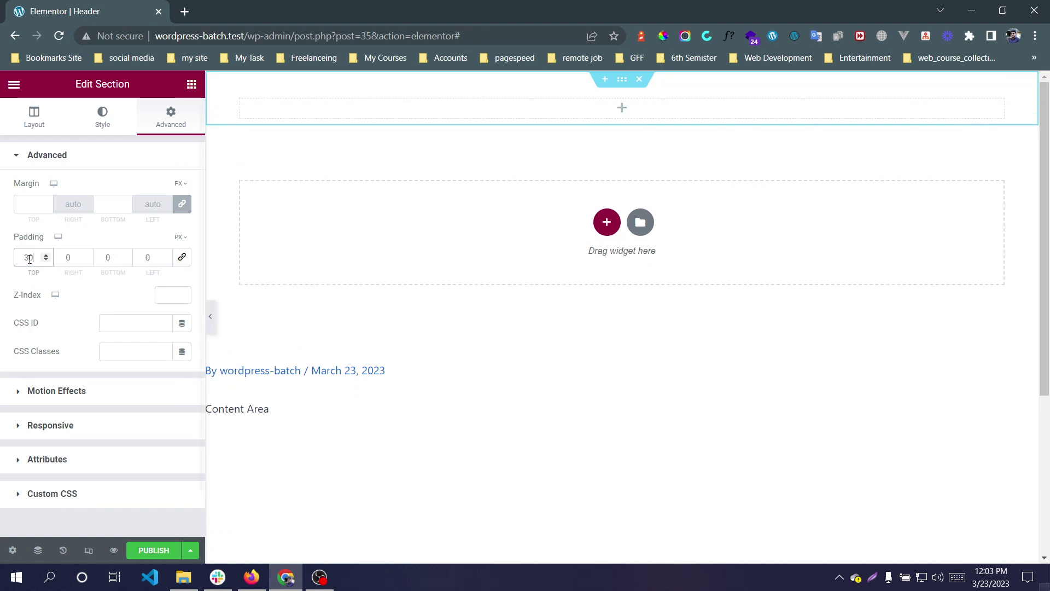
click(115, 259)
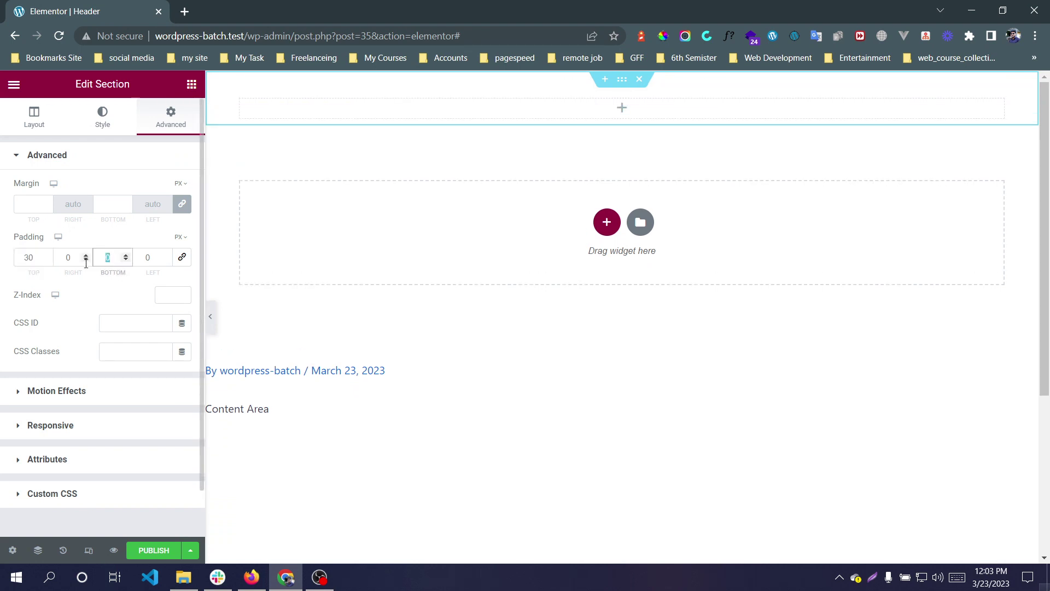
text(30)
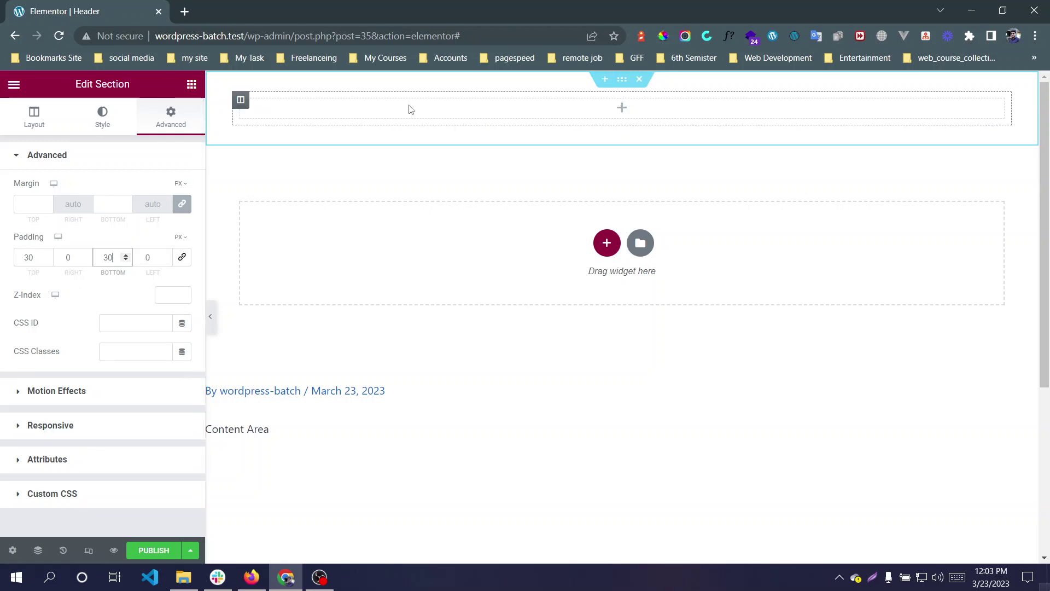
Duplicate the column twice and resize the three columns to about 21%, 55% and 23% wide.
right_click(239, 105)
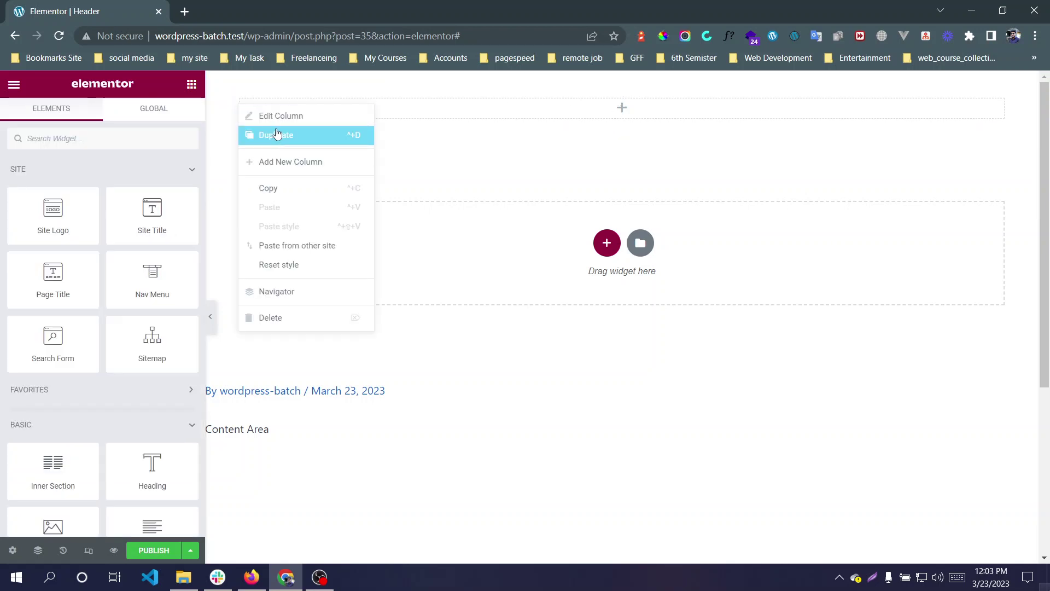
click(278, 134)
right_click(248, 102)
click(290, 140)
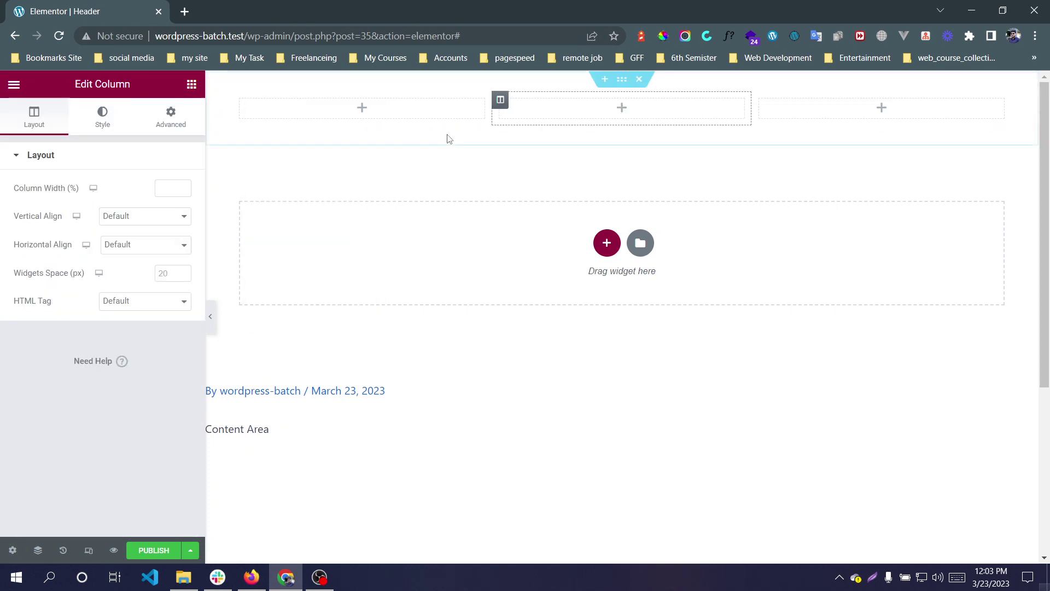
drag(492, 110, 398, 111)
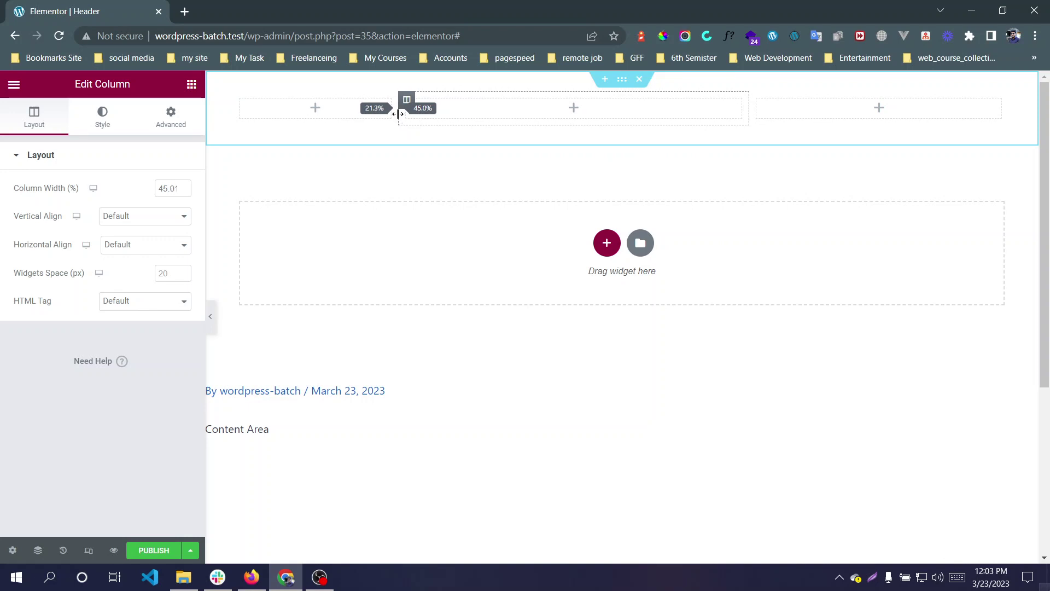
drag(749, 112, 829, 113)
Add an Image widget to the first column and insert the blue camper van logo from the media library.
click(348, 112)
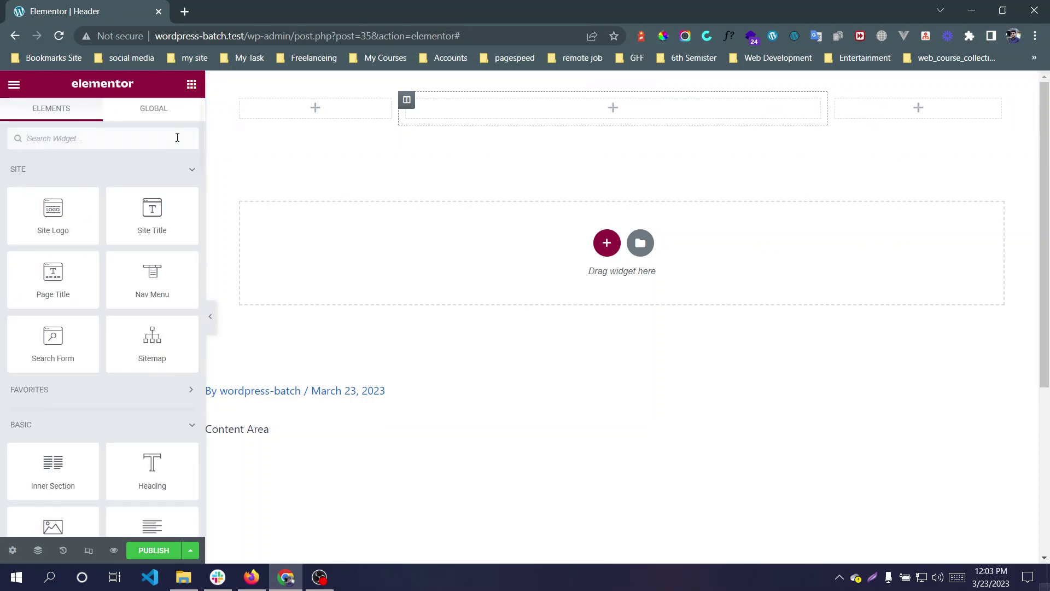
scroll(107, 391, down, 3)
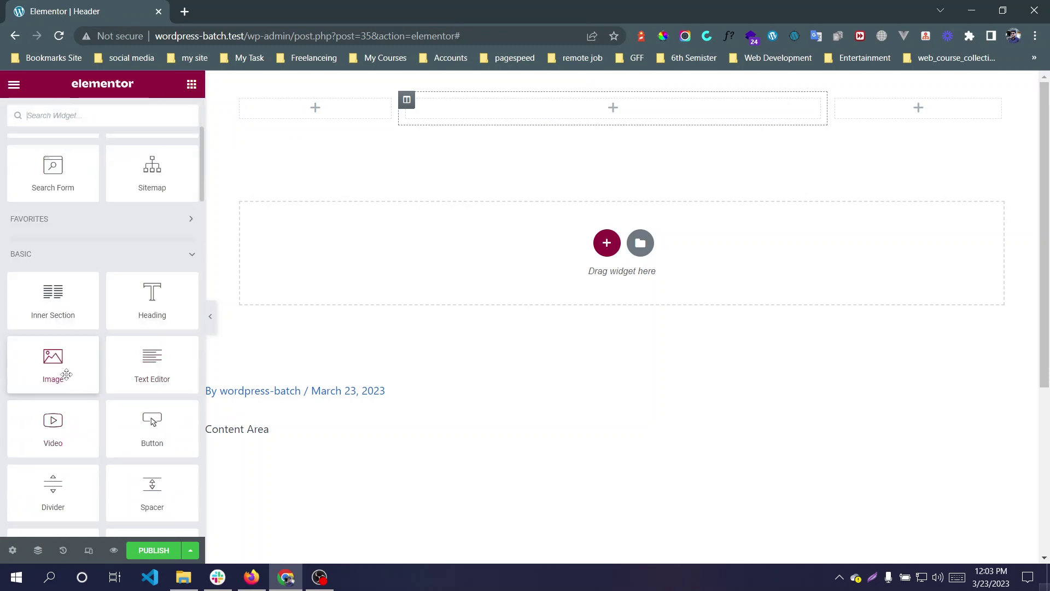
drag(65, 374, 129, 241)
click(130, 244)
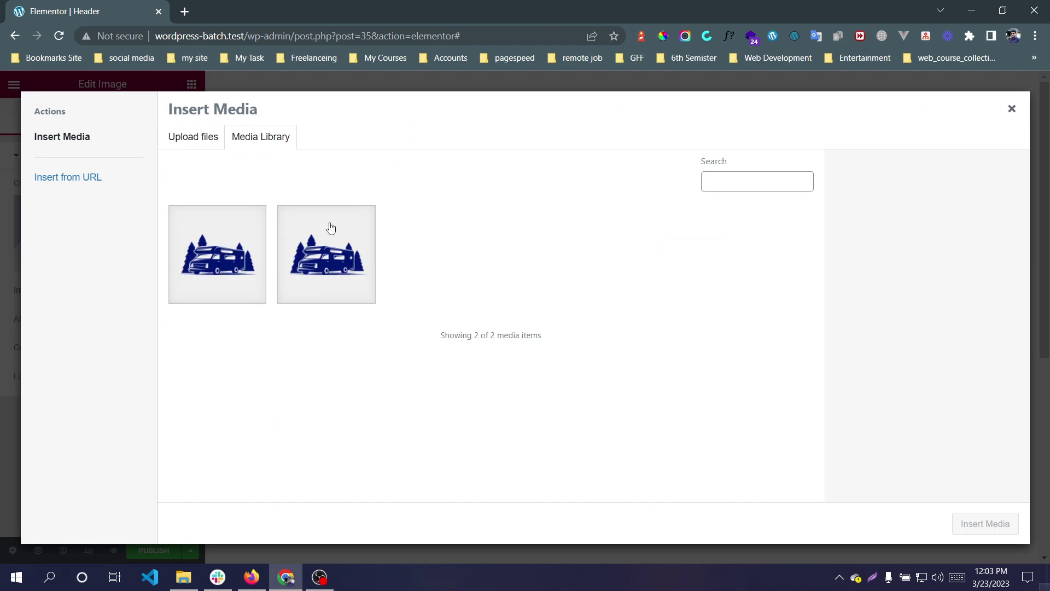
click(199, 281)
click(983, 522)
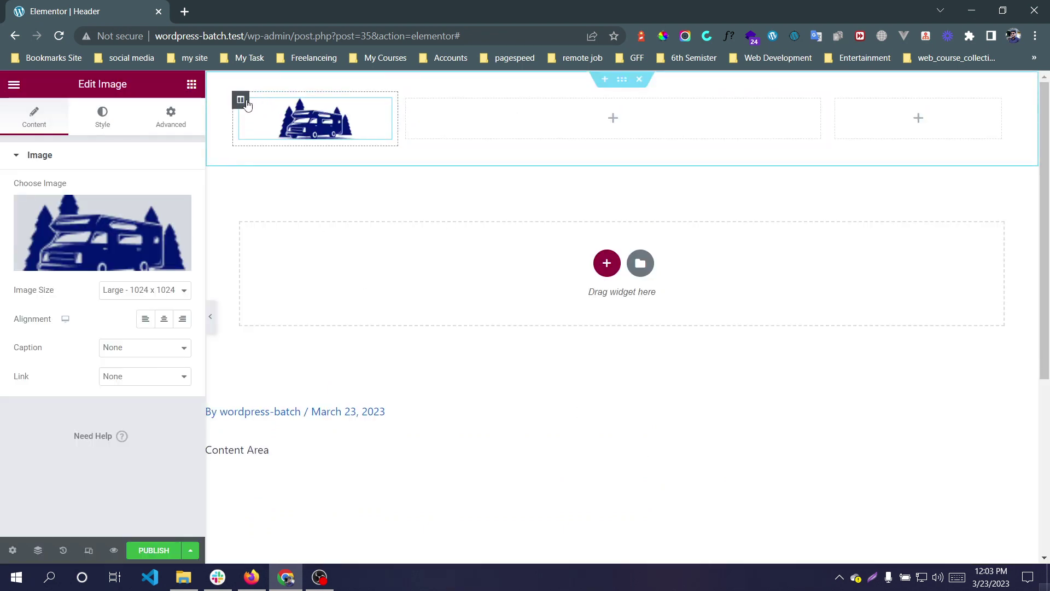
Set the logo column's vertical alignment to Middle and its horizontal alignment to Center.
click(245, 102)
click(157, 220)
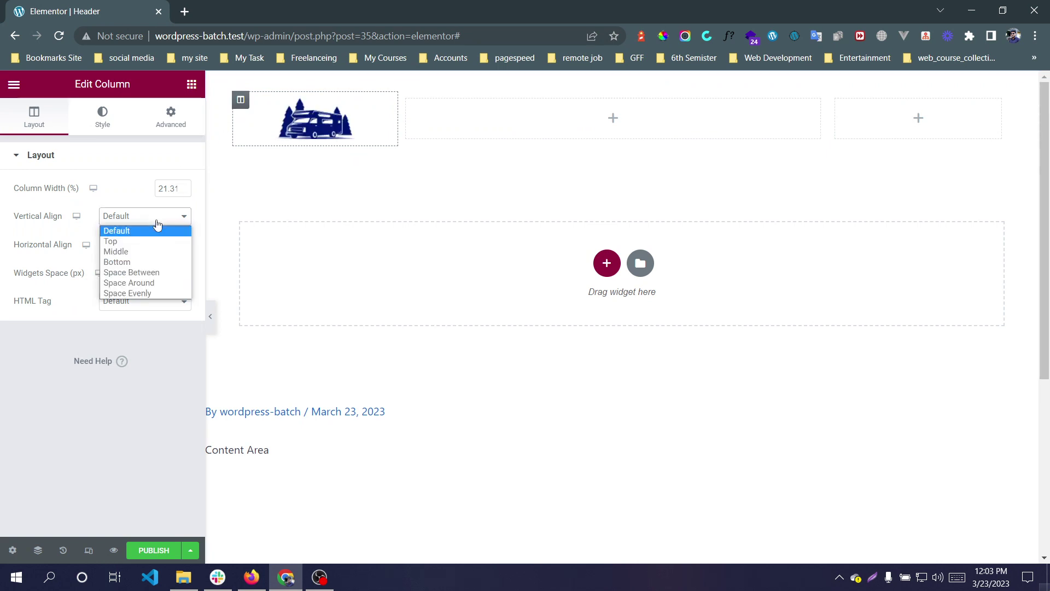
click(149, 252)
click(156, 244)
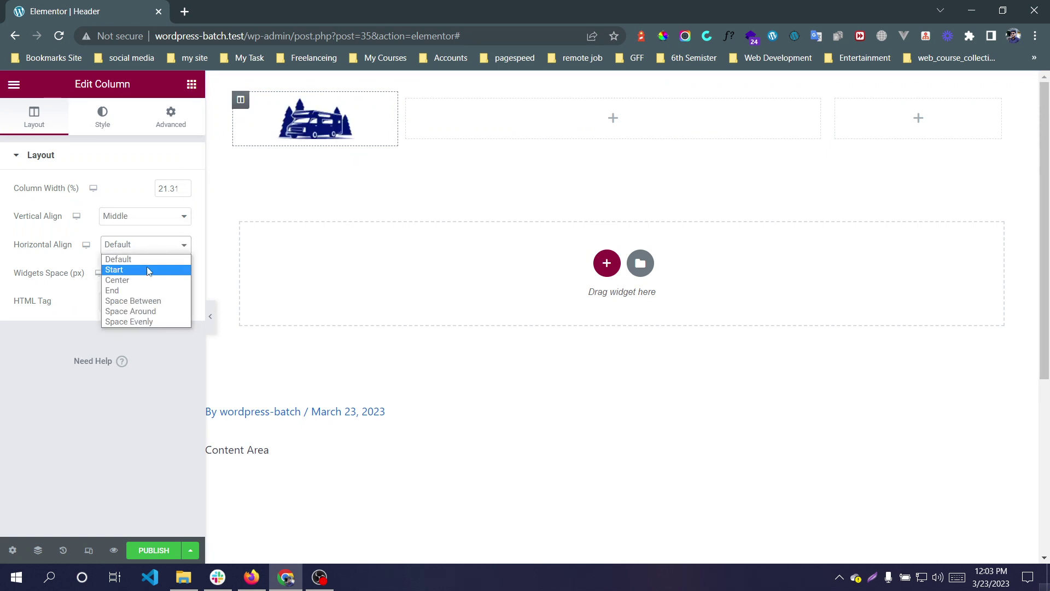
click(147, 280)
Try to paste the logo column's style onto the middle column, and undo the paste.
click(406, 102)
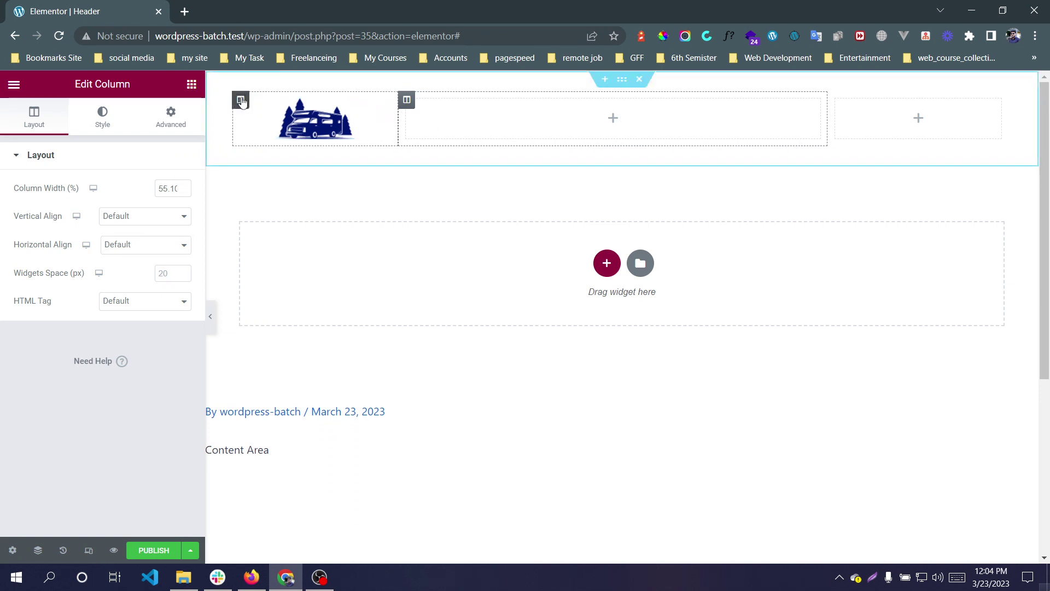
right_click(242, 103)
click(293, 187)
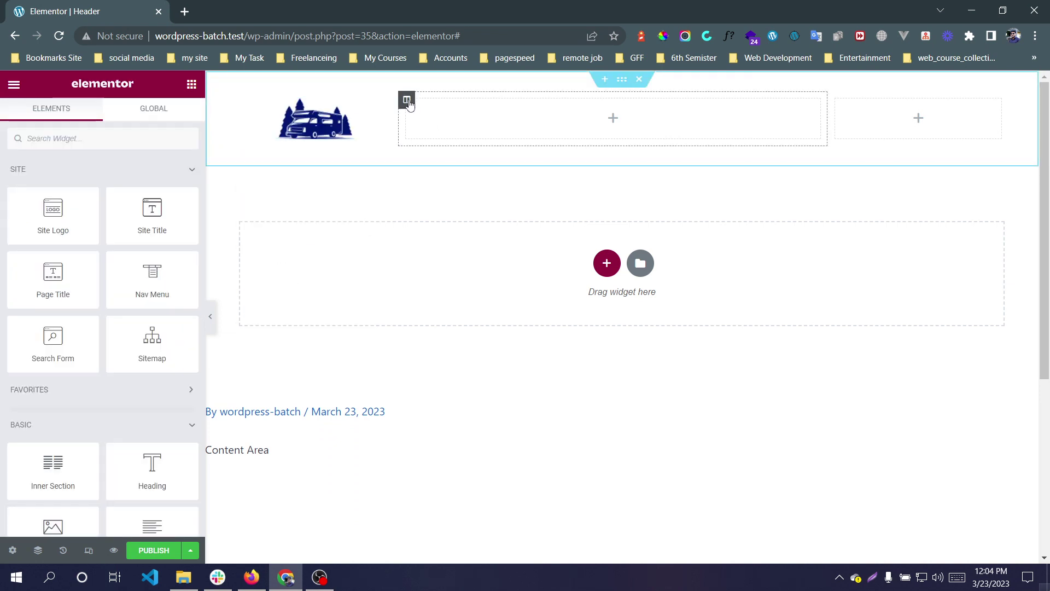
click(408, 102)
right_click(408, 101)
click(465, 224)
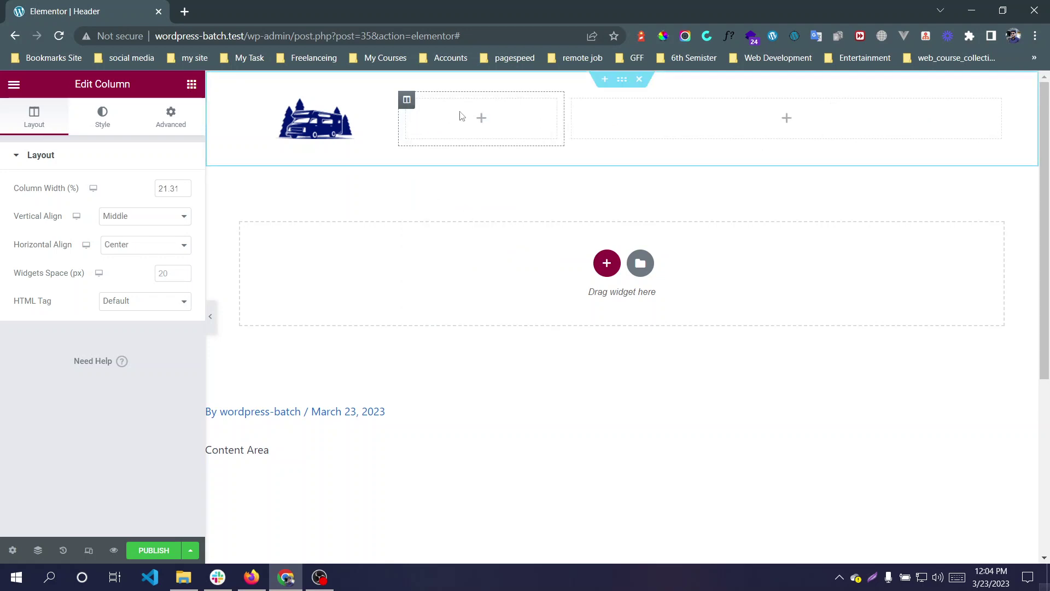
key(ctrl+z)
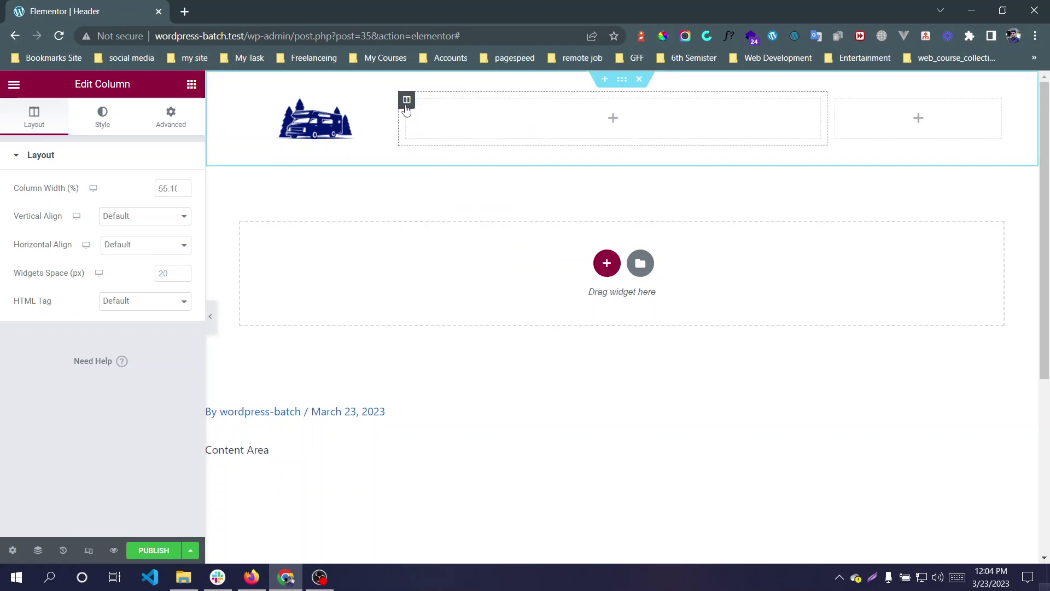
Set the middle column's vertical alignment to Middle and its horizontal alignment to Center.
click(159, 217)
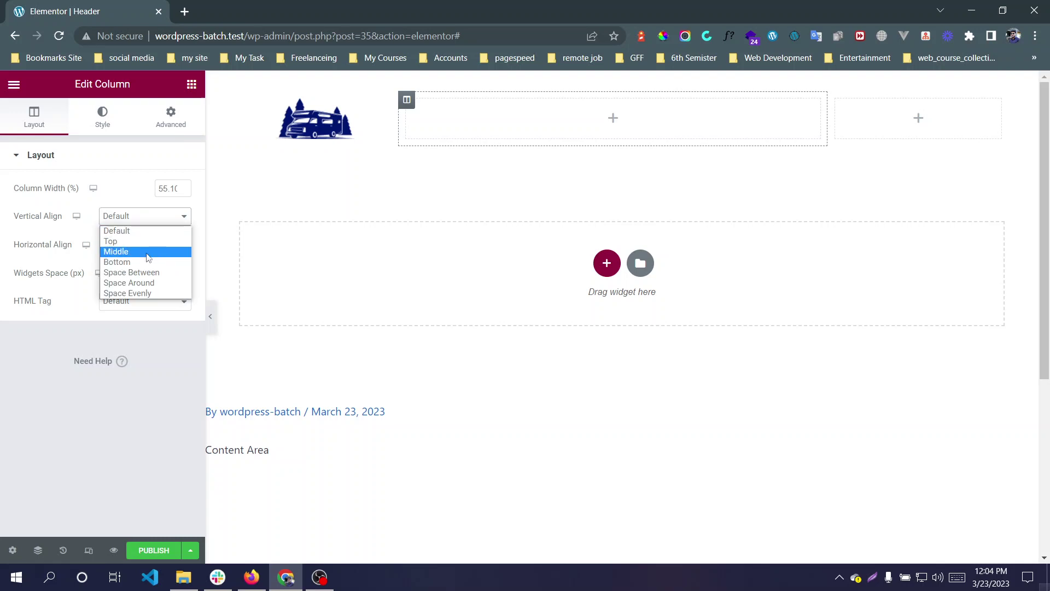
click(148, 252)
click(150, 246)
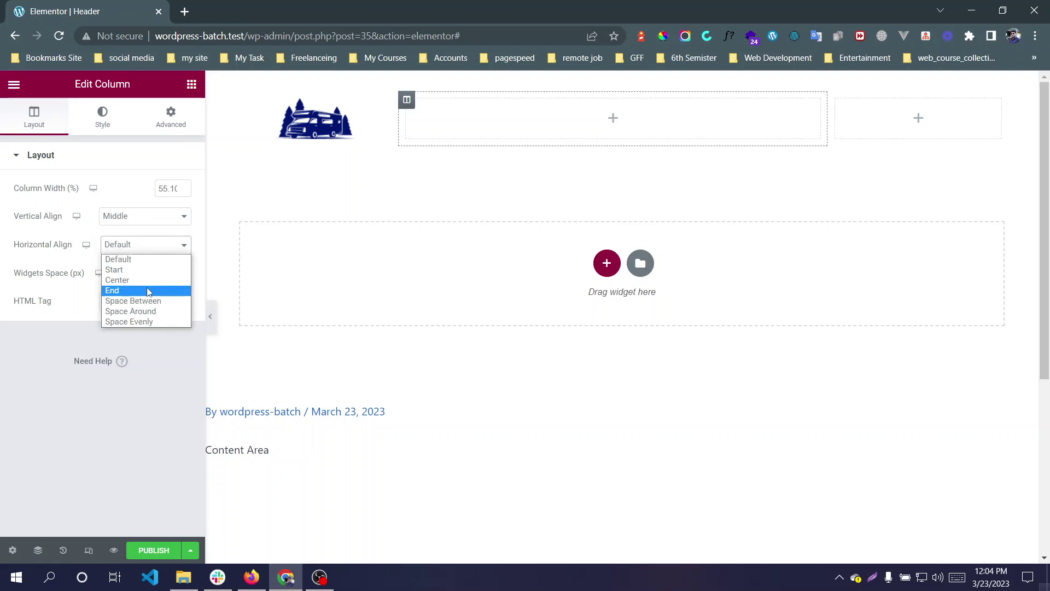
click(142, 277)
Copy the logo column and paste it over the third column so that it takes the same width and alignment.
click(835, 101)
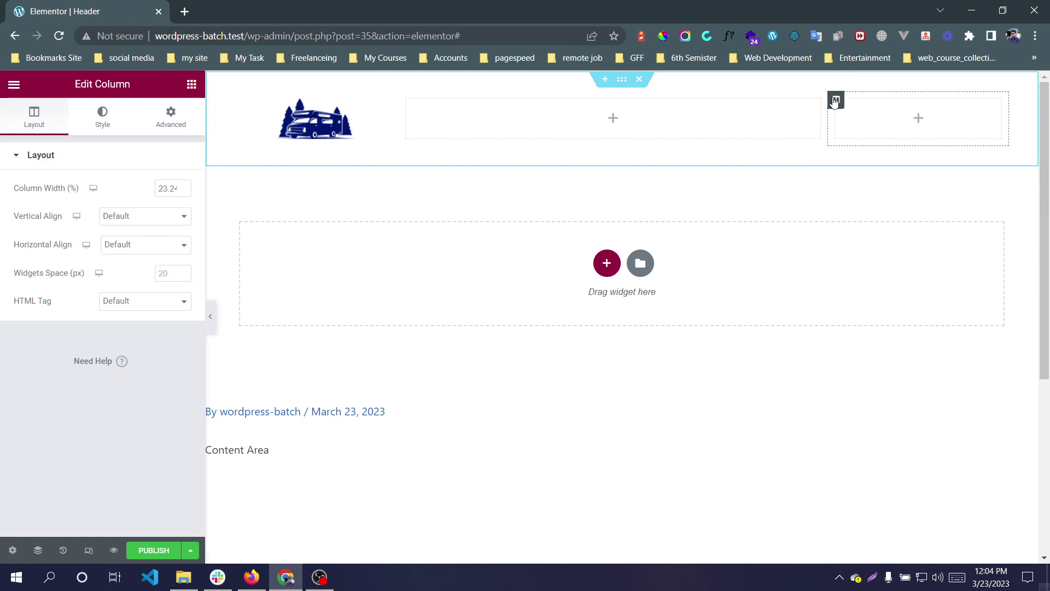
right_click(835, 101)
click(835, 101)
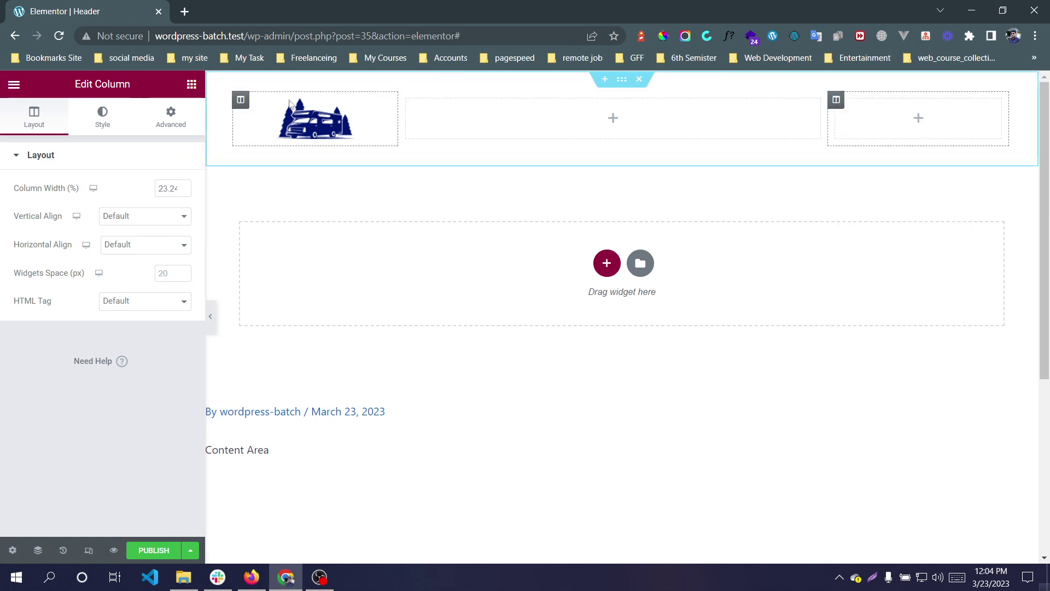
right_click(239, 99)
click(262, 179)
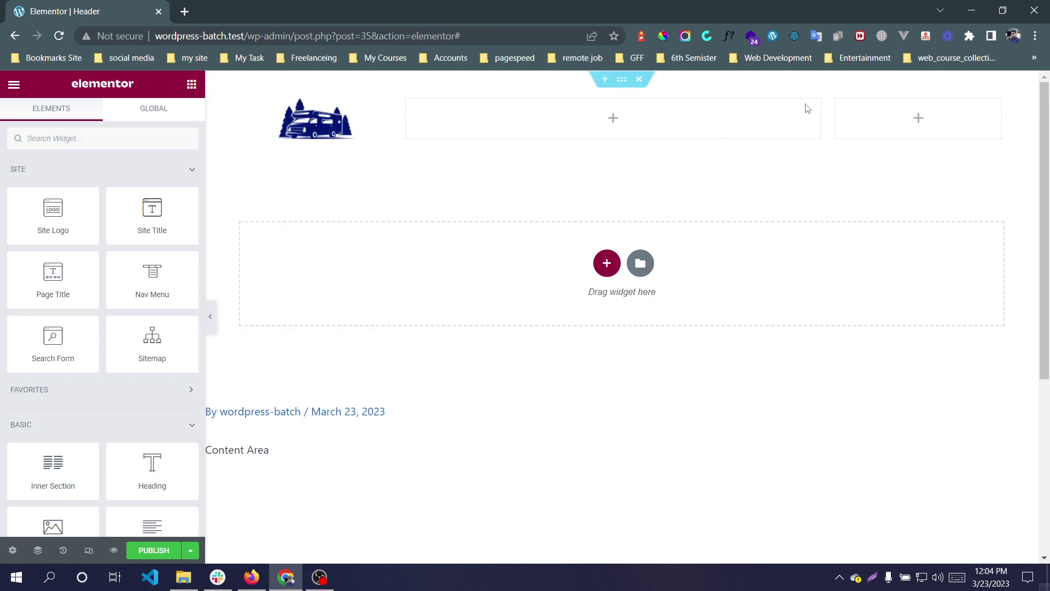
right_click(840, 104)
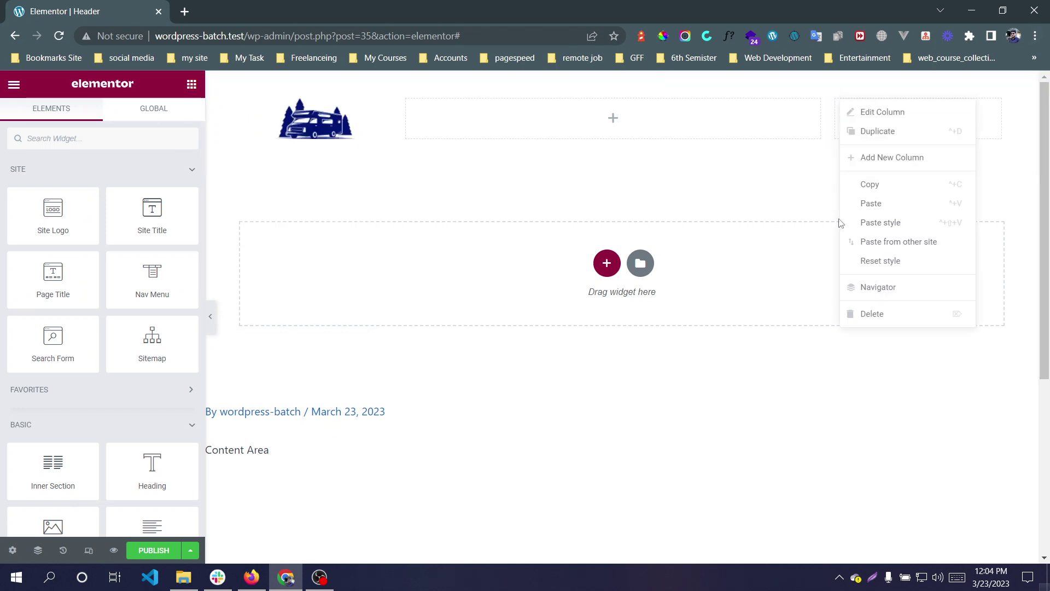
click(893, 210)
click(851, 99)
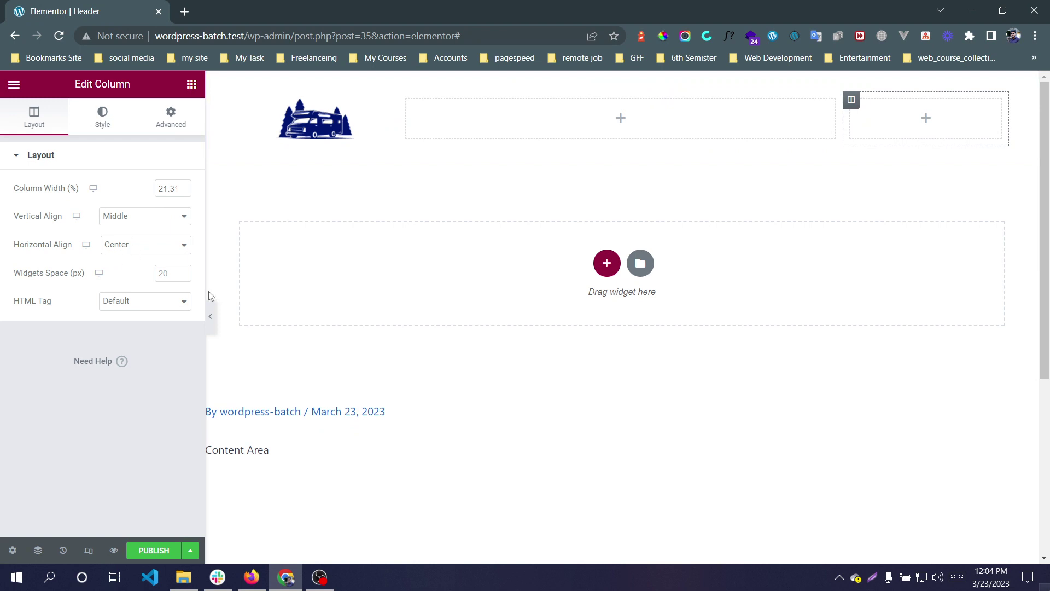
Search the widgets for "nav" and place a Nav Menu widget in the middle column.
click(193, 85)
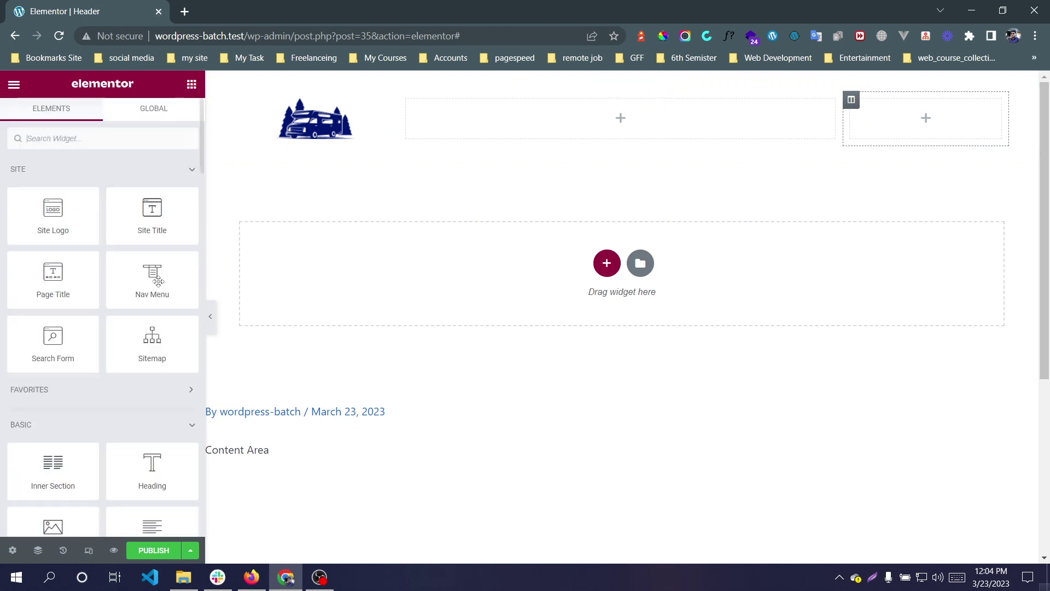
click(124, 132)
text(nav)
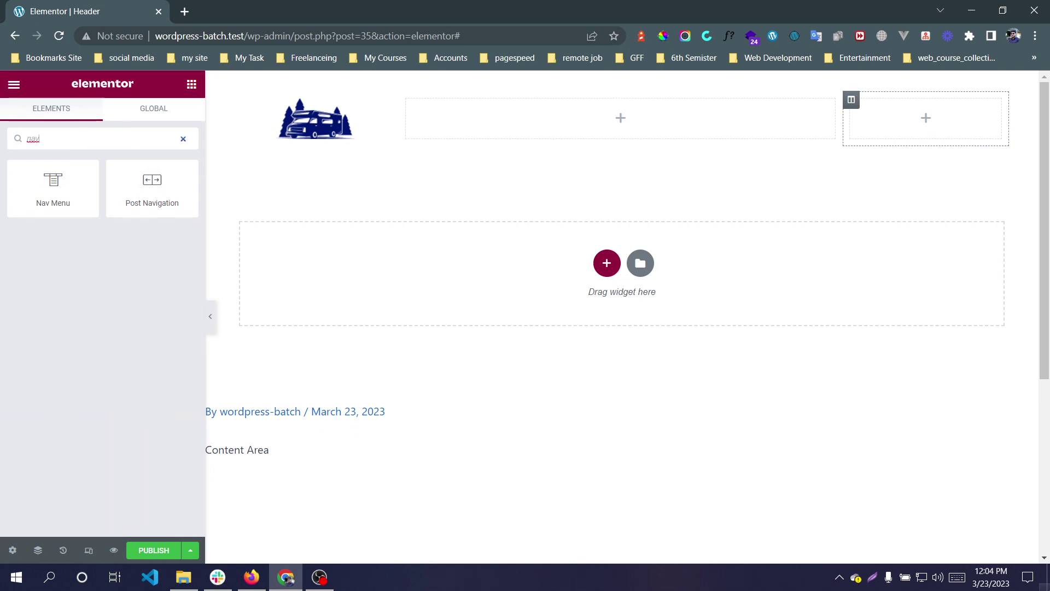
drag(53, 200, 615, 144)
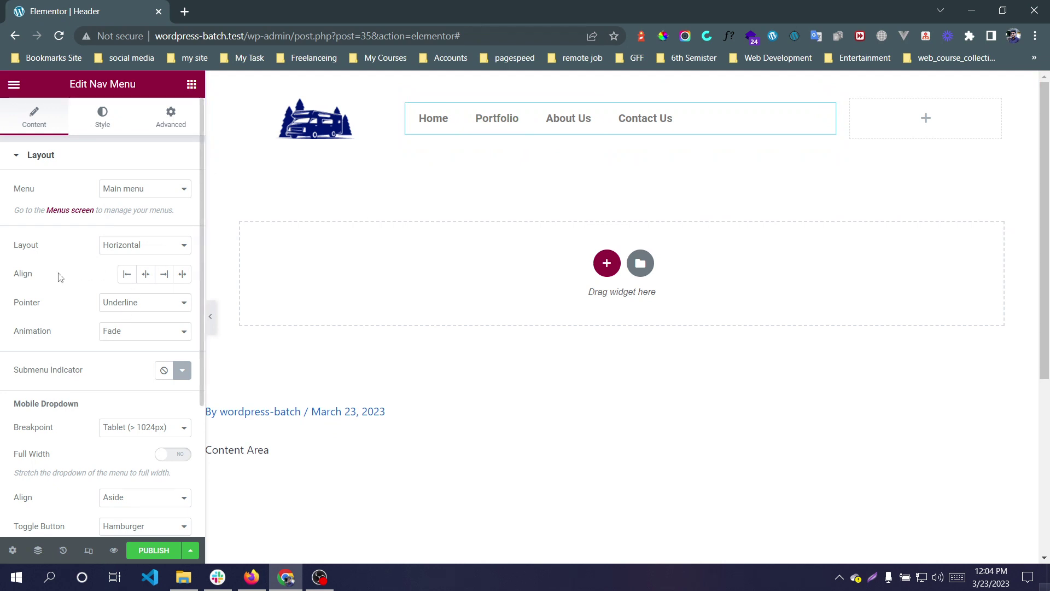
Align the nav menu to the center and set its pointer to None.
click(146, 276)
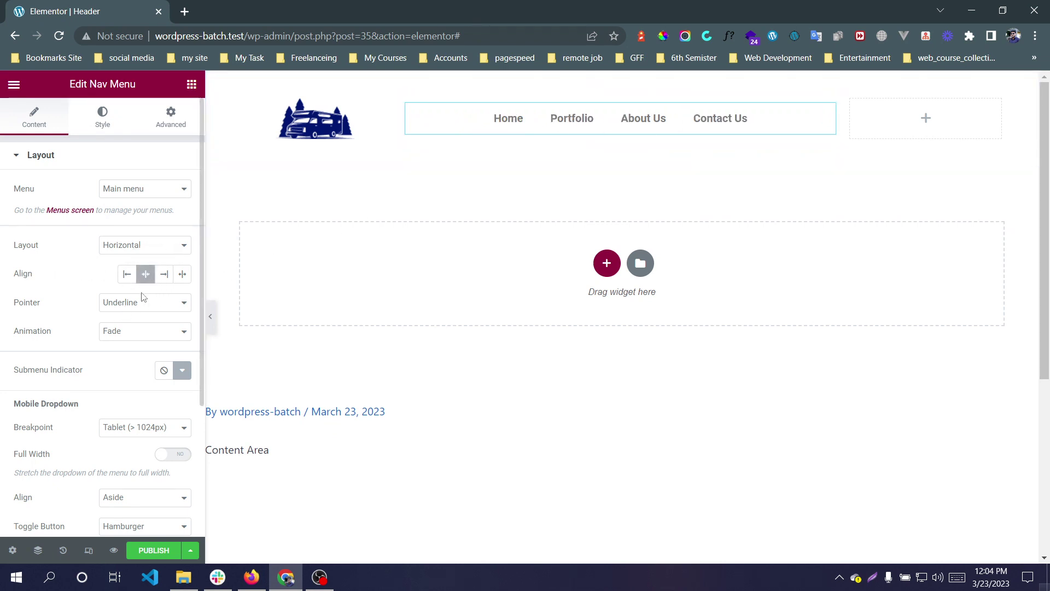
click(141, 304)
click(131, 316)
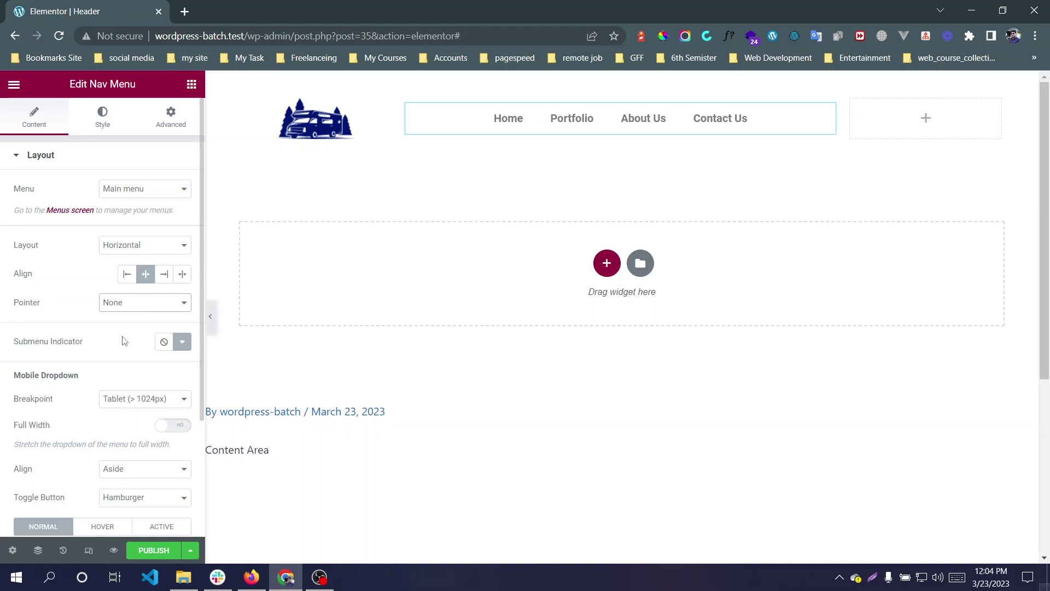
scroll(124, 340, down, 3)
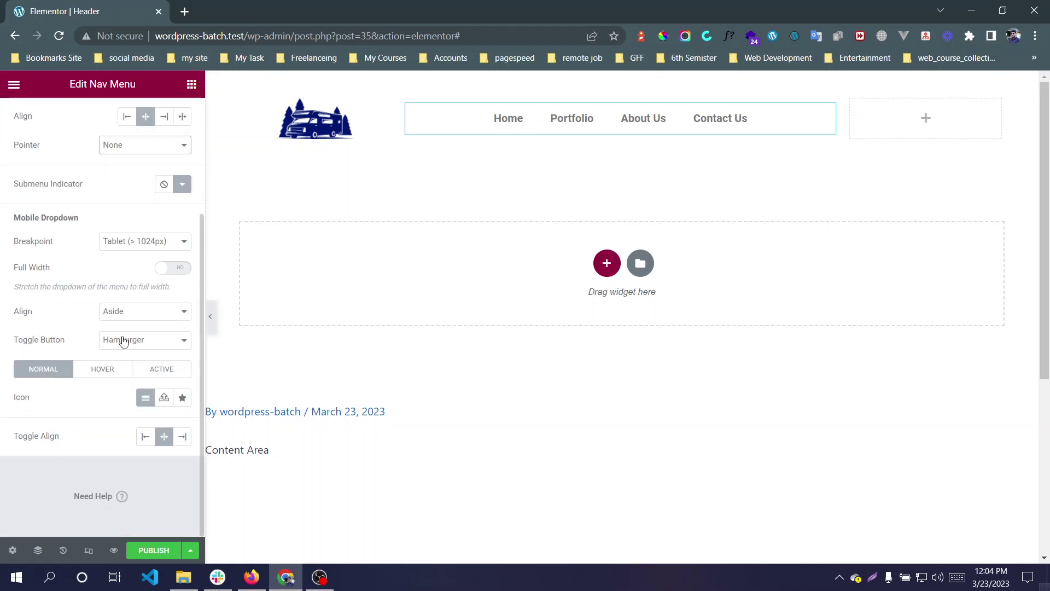
click(98, 370)
scroll(103, 370, up, 3)
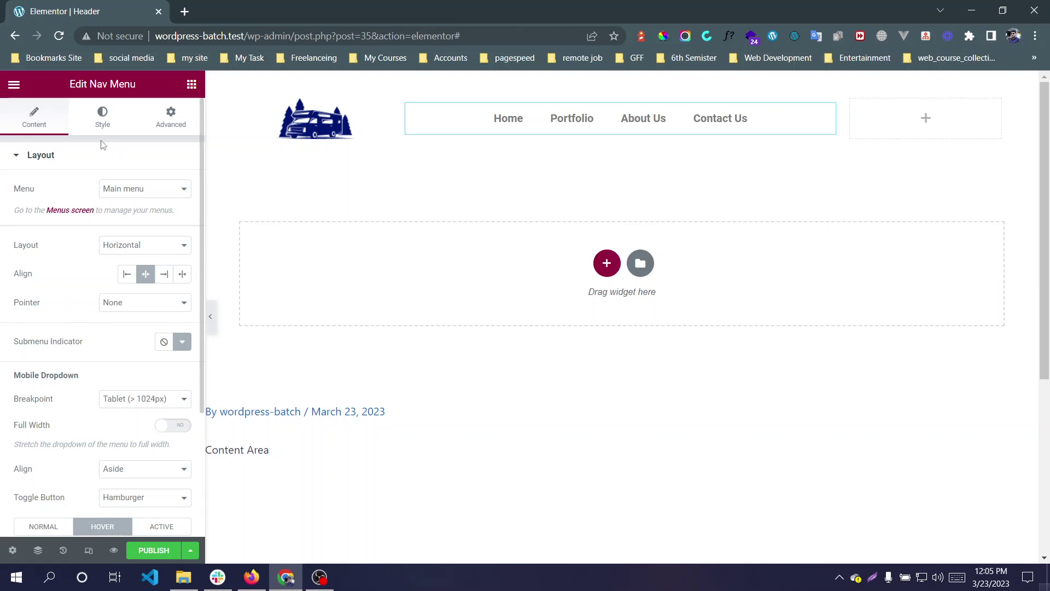
click(102, 116)
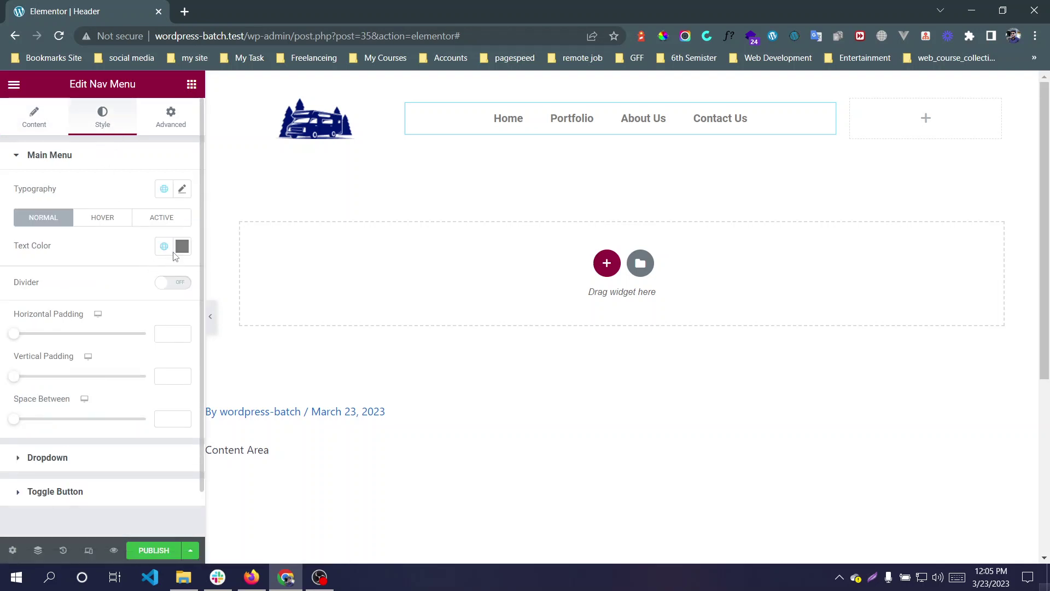
Give the header section a gradient background and set its first color to the blue #376ABF.
click(621, 80)
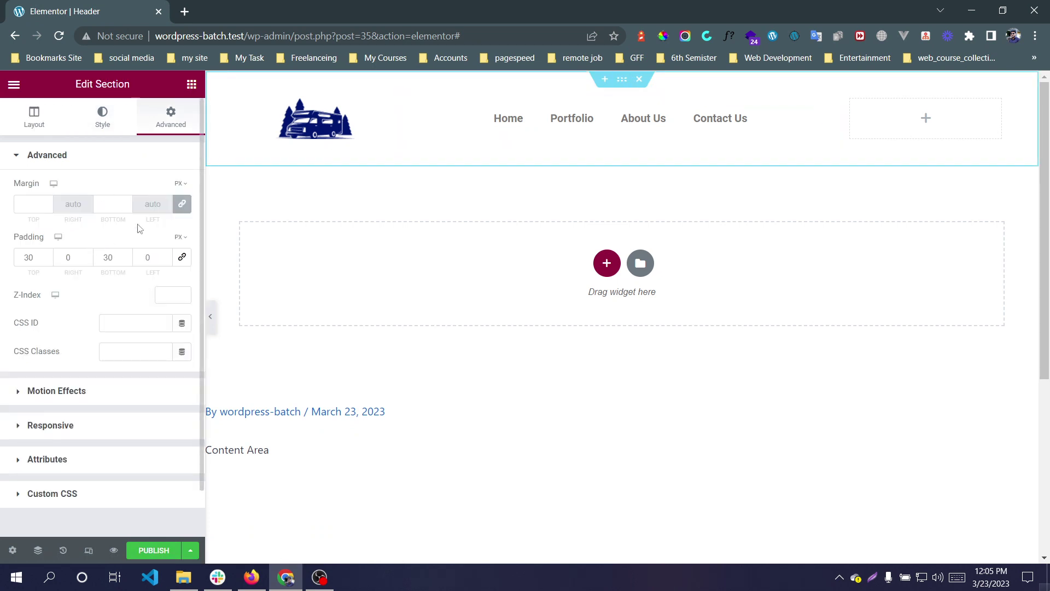
click(114, 123)
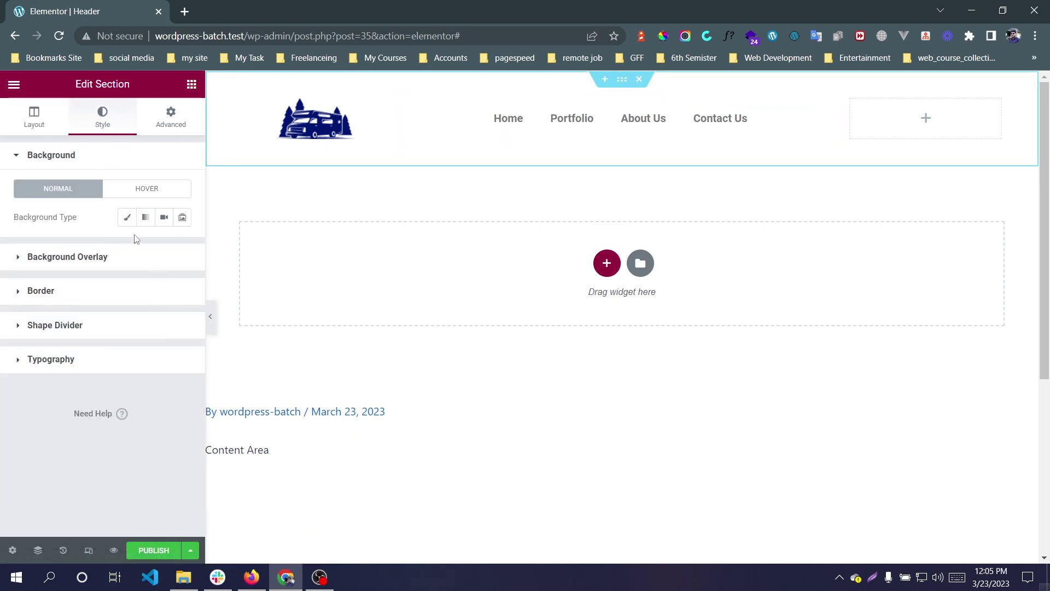
click(145, 218)
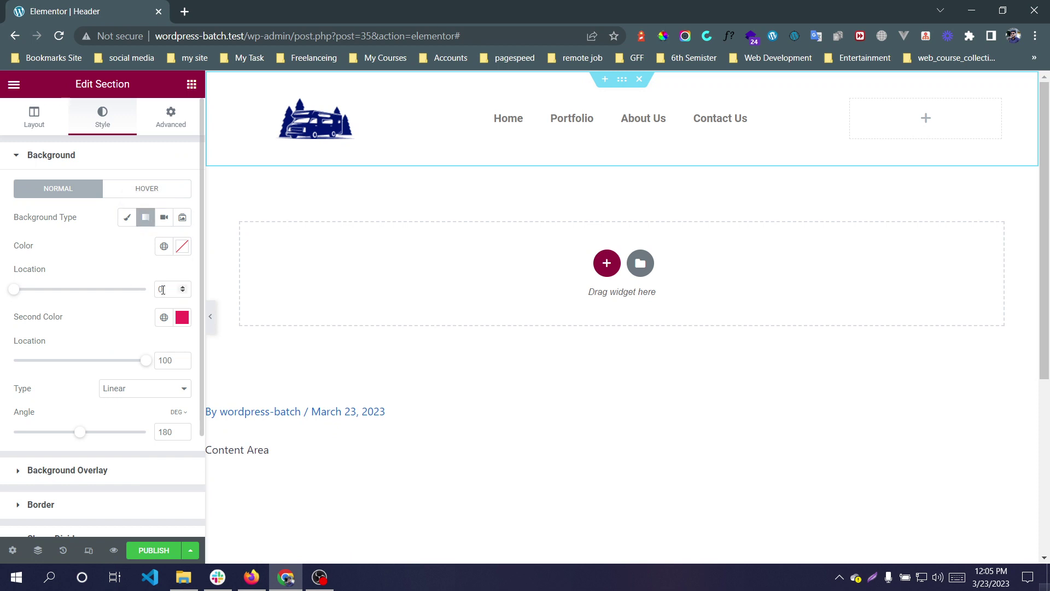
click(181, 247)
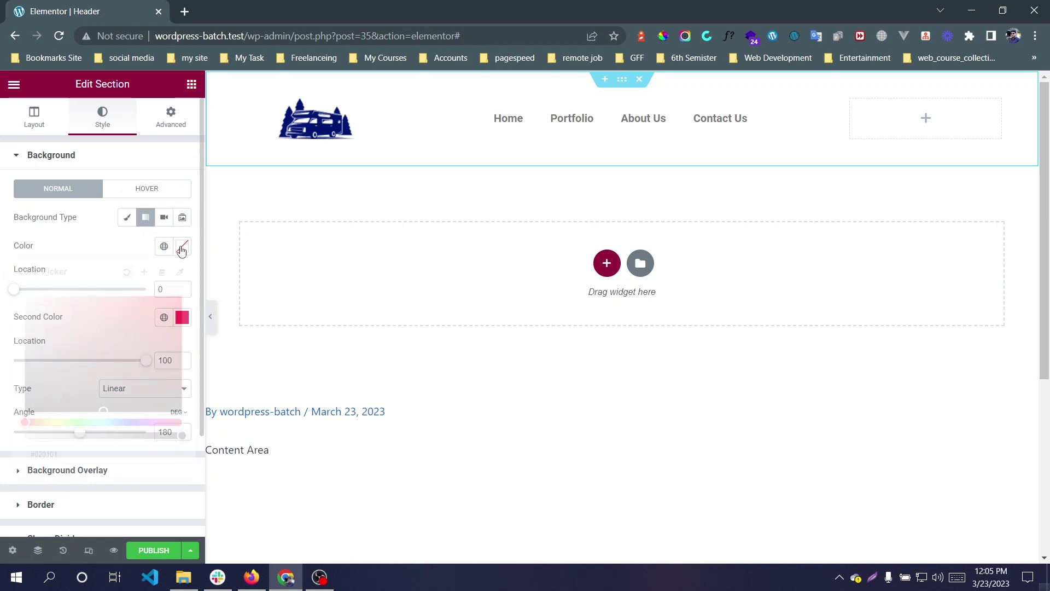
click(114, 350)
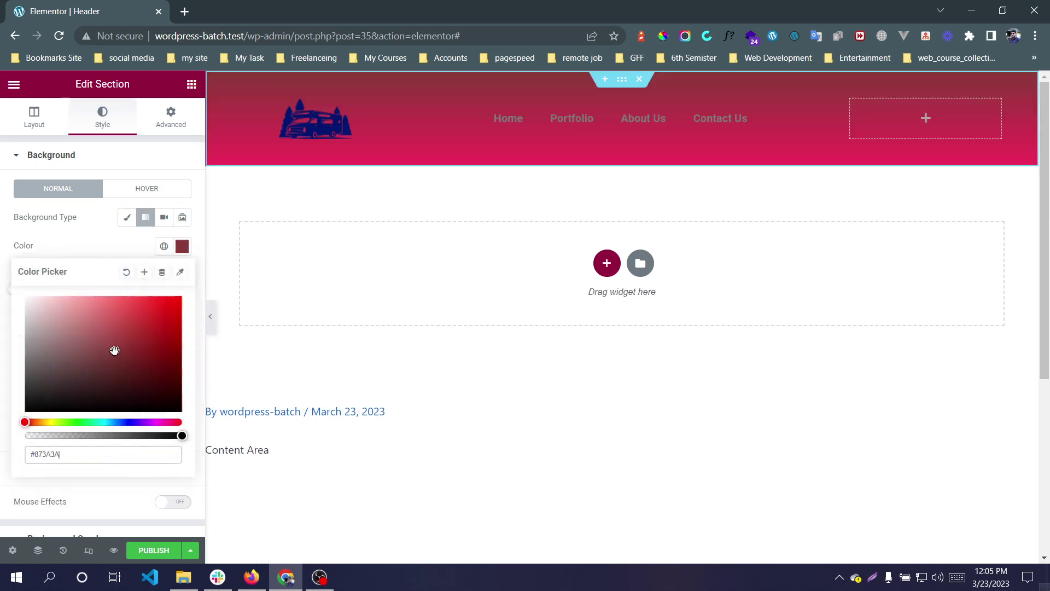
click(120, 420)
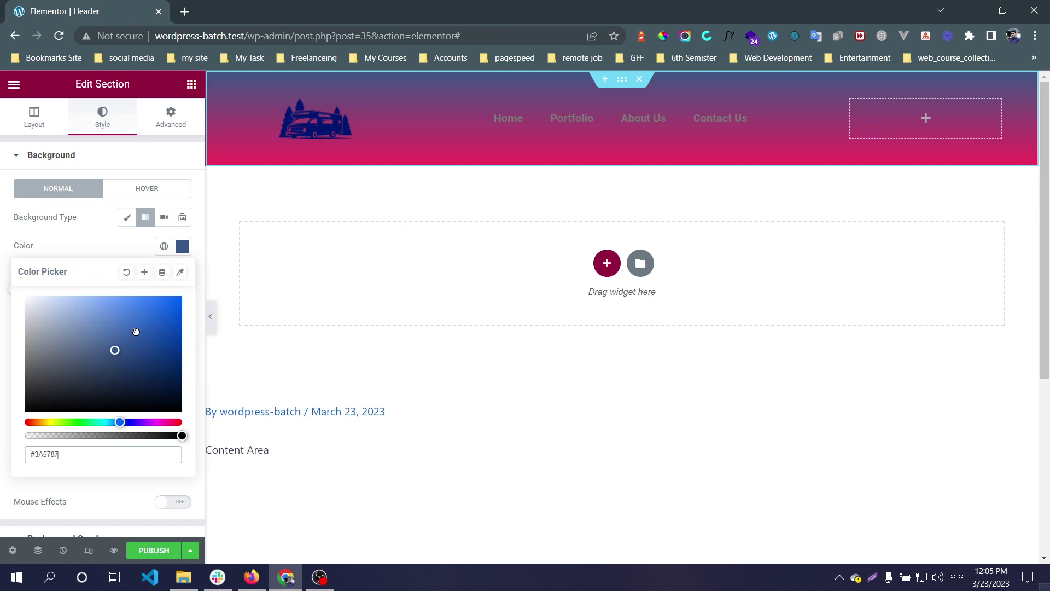
mouse_move(136, 332)
mouse_down()
mouse_move(134, 342)
mouse_move(141, 307)
mouse_move(137, 325)
mouse_up()
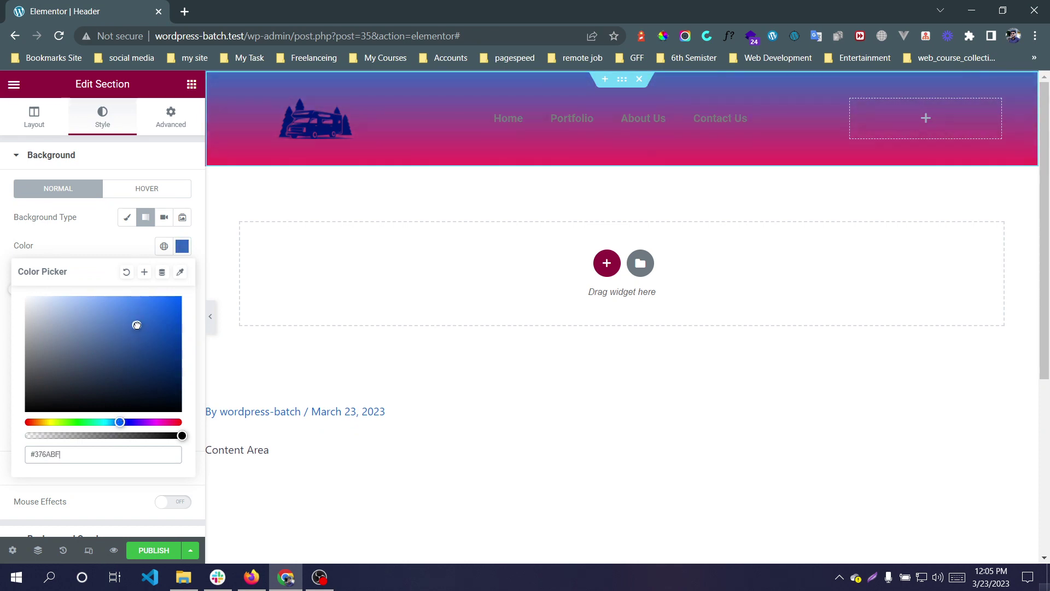
Set the gradient's second color to white #FFFFFF and preview the header with the editing panel hidden.
click(123, 254)
click(182, 317)
drag(128, 462, 55, 356)
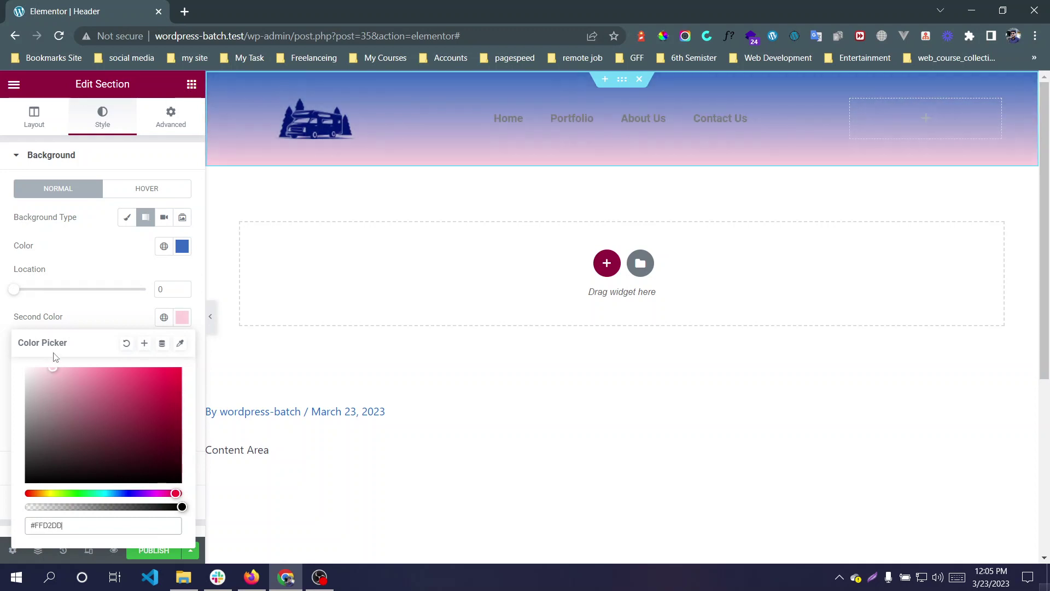
drag(55, 356, 9, 356)
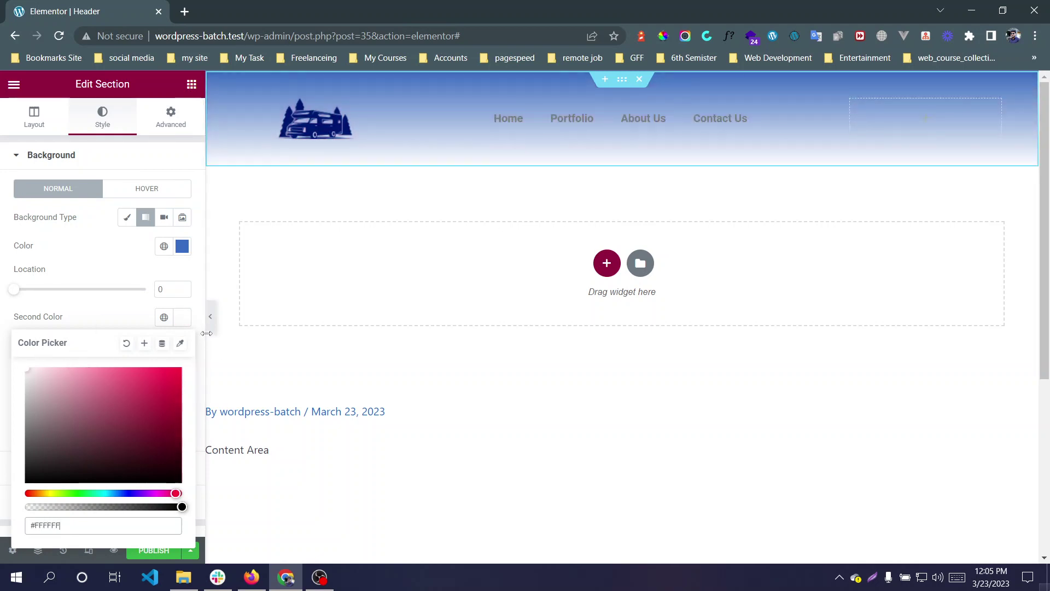
click(210, 316)
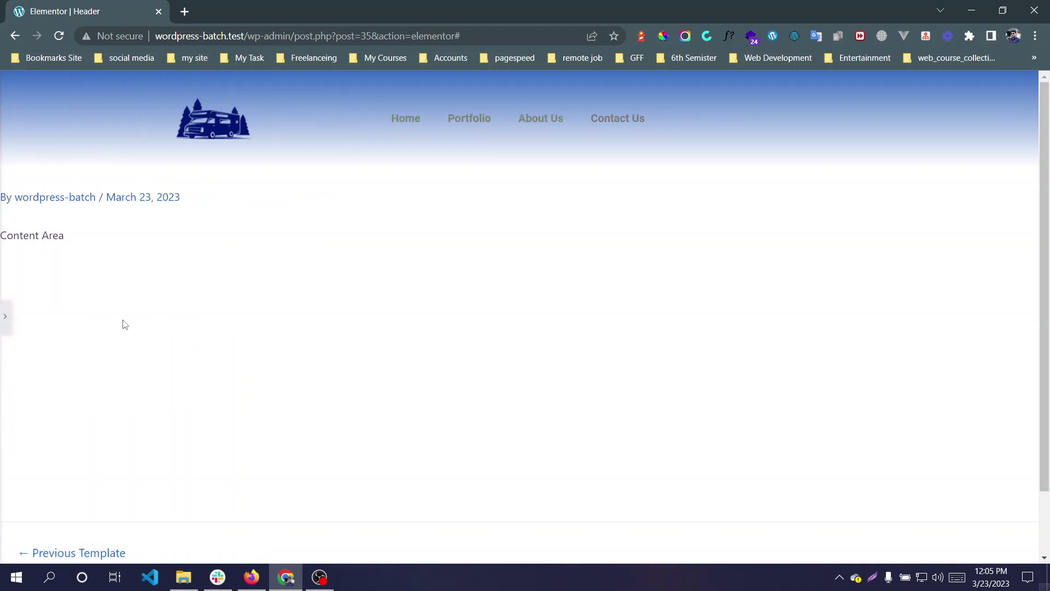
click(5, 317)
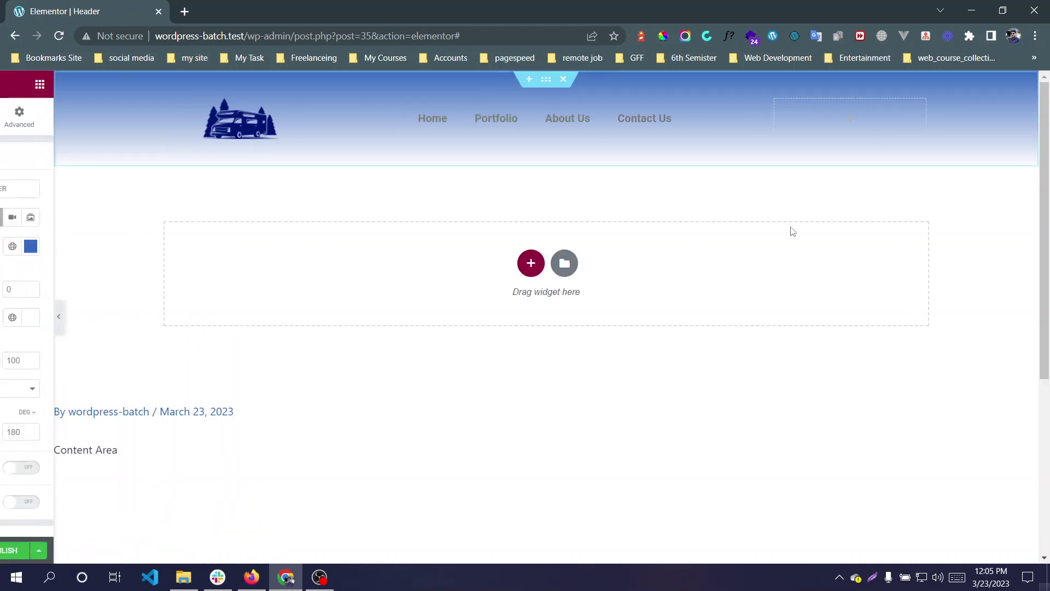
Place a Button widget in the empty third column and set its text to "Contact Us".
click(911, 107)
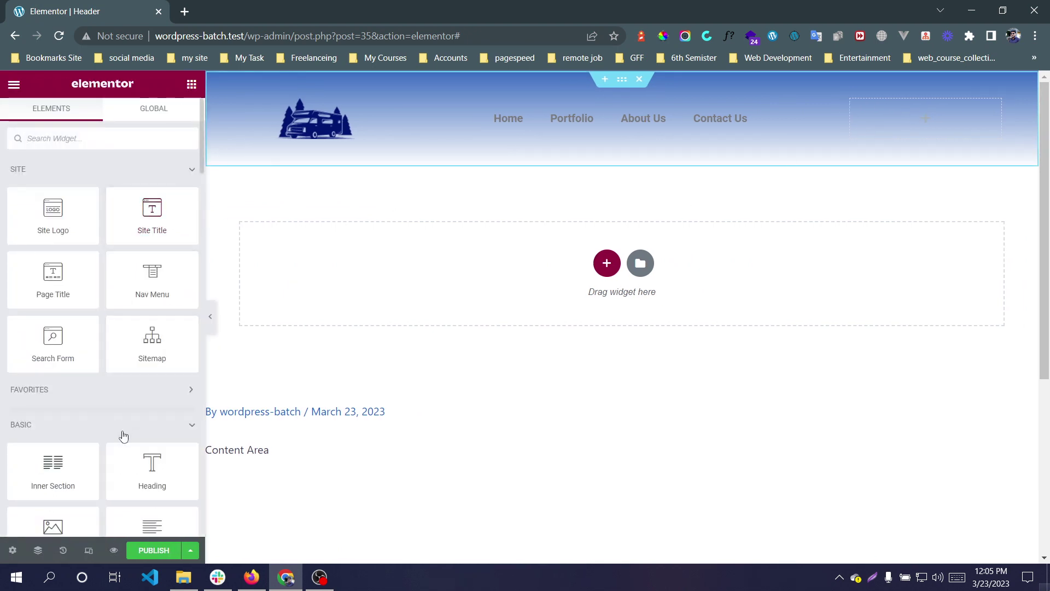
scroll(131, 427, down, 3)
scroll(150, 420, down, 2)
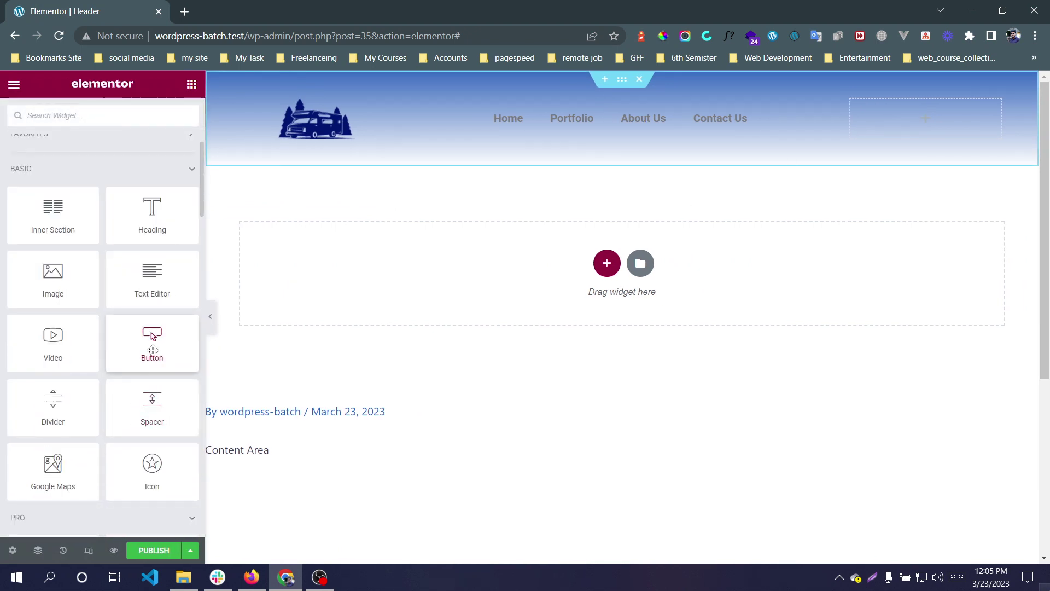
drag(150, 344, 910, 137)
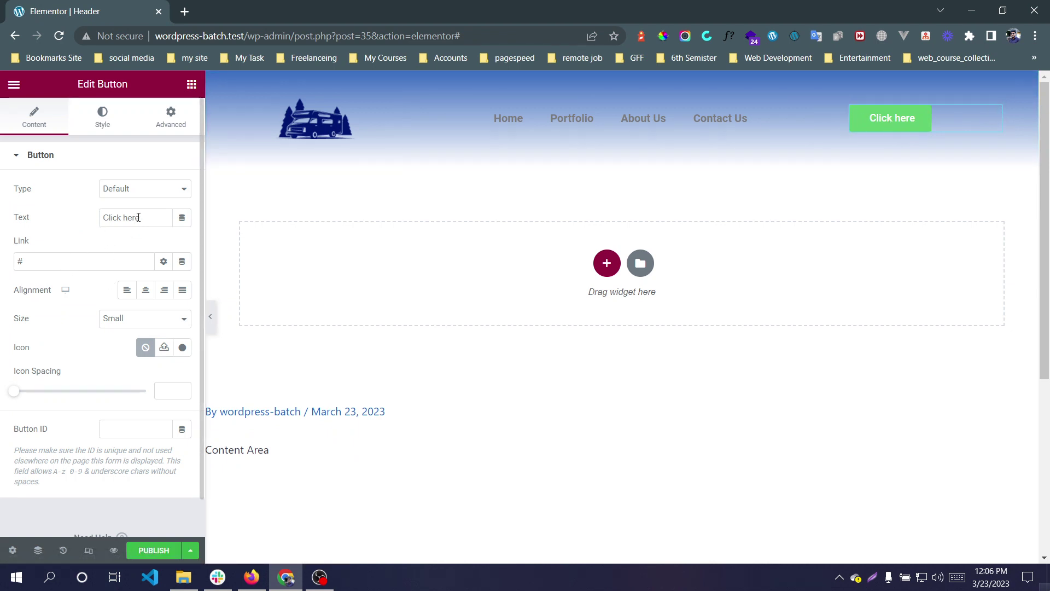
drag(139, 217, 69, 220)
text(Conta)
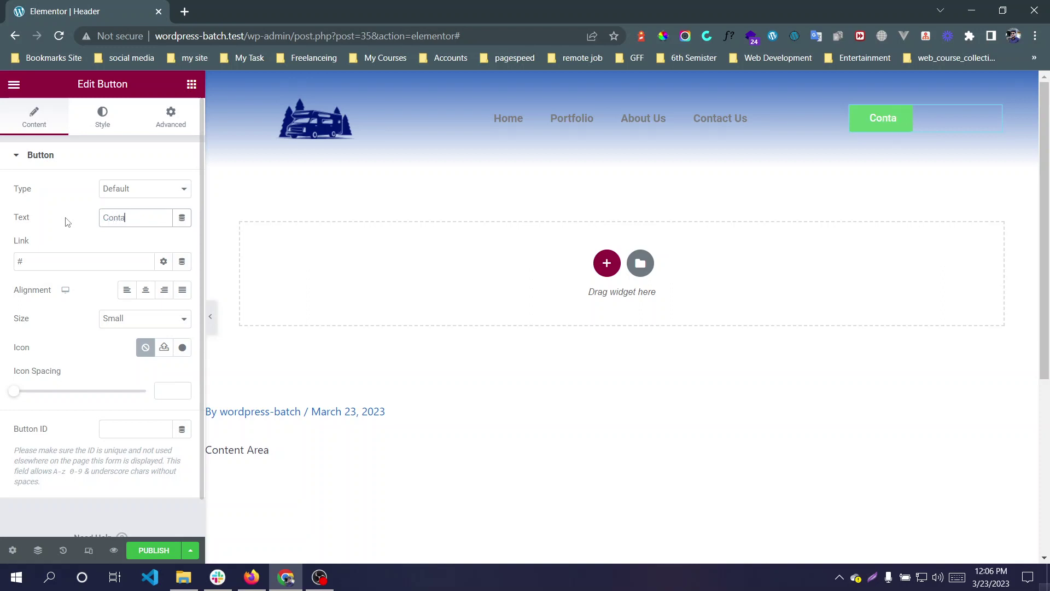
text(ct Us)
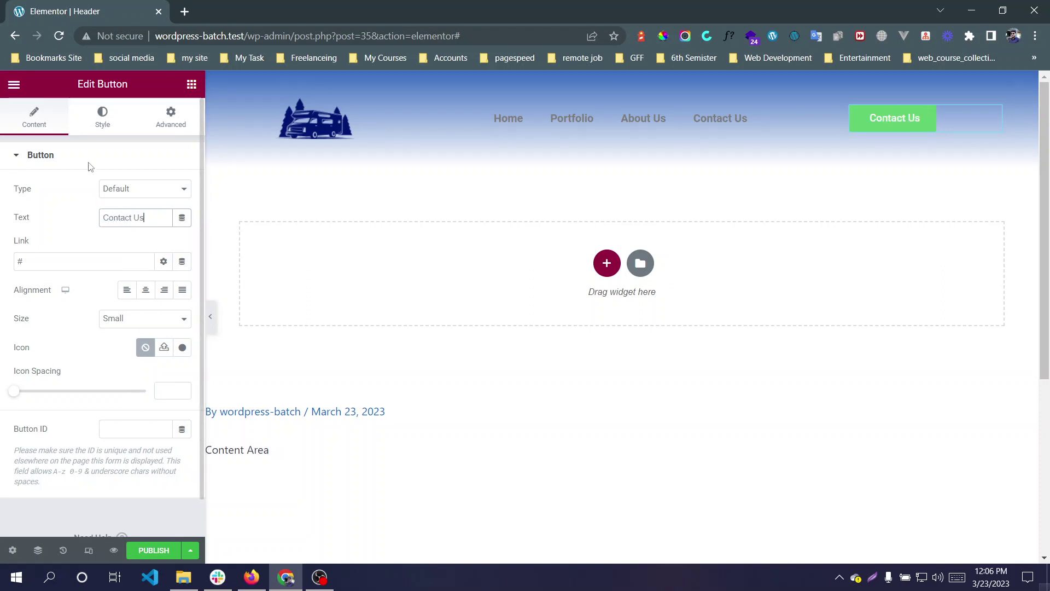
Unlink the Contact Us button's border radius values and set all four corners to 0.
click(102, 116)
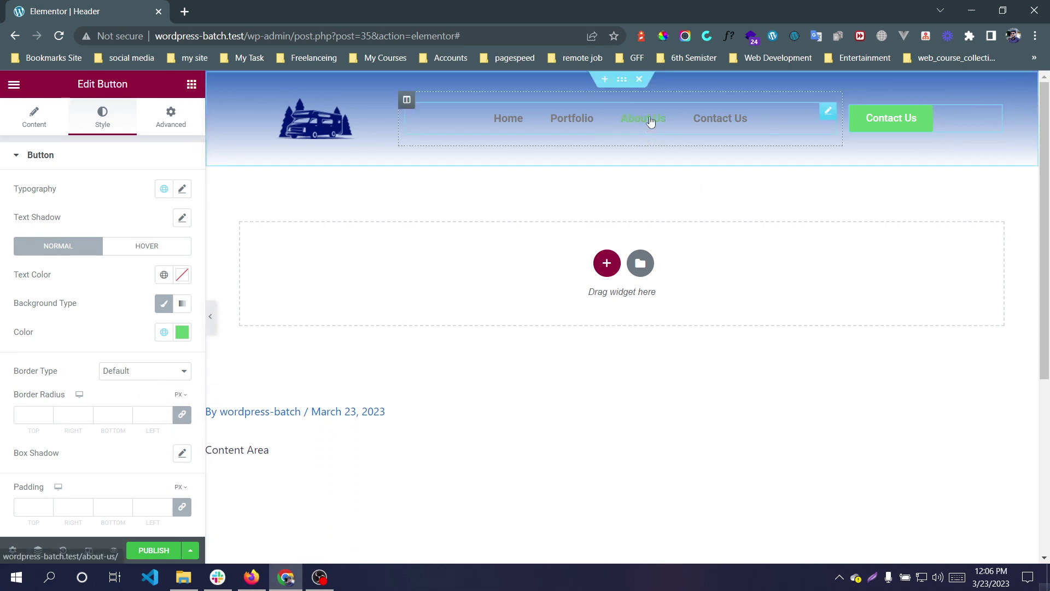
click(828, 111)
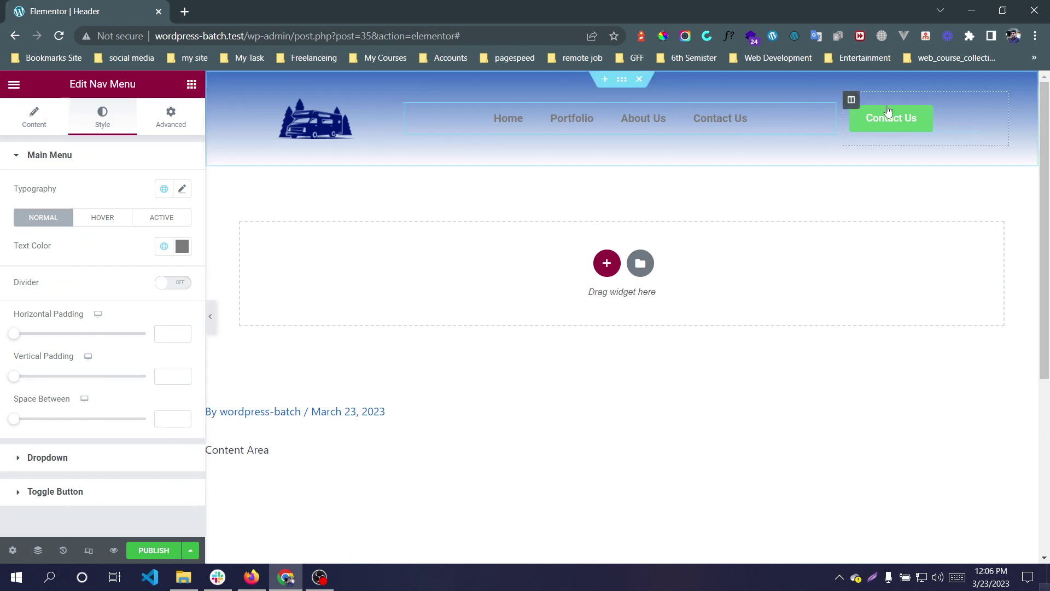
click(992, 116)
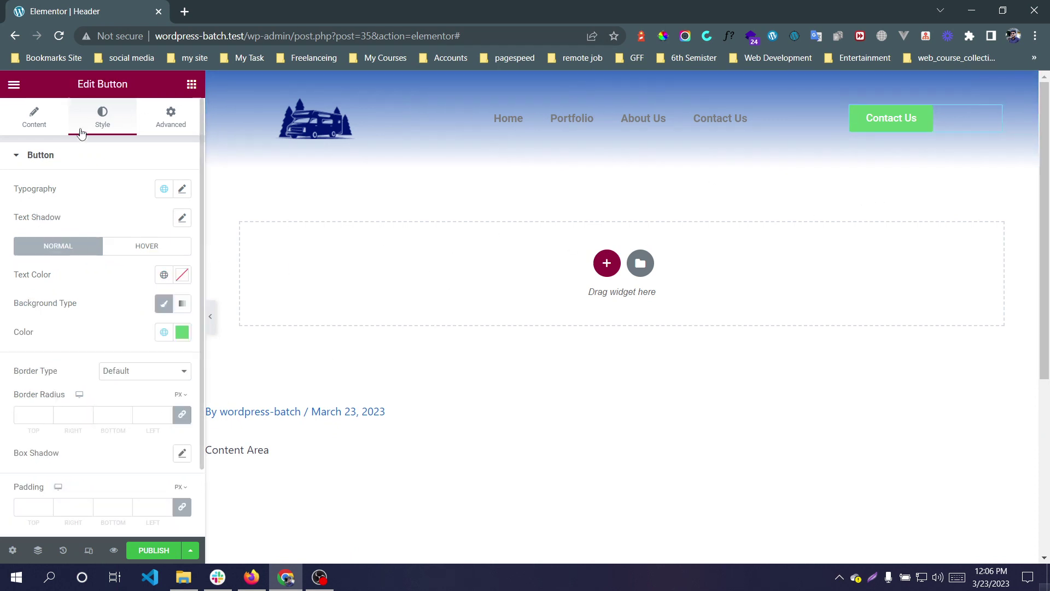
click(184, 415)
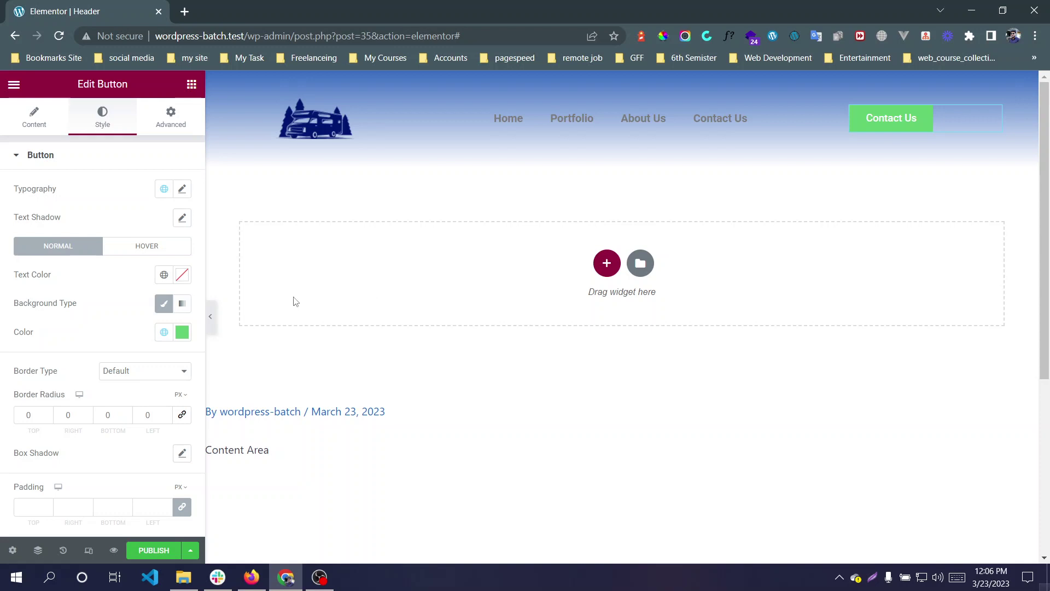
scroll(114, 352, down, 2)
scroll(112, 361, up, 2)
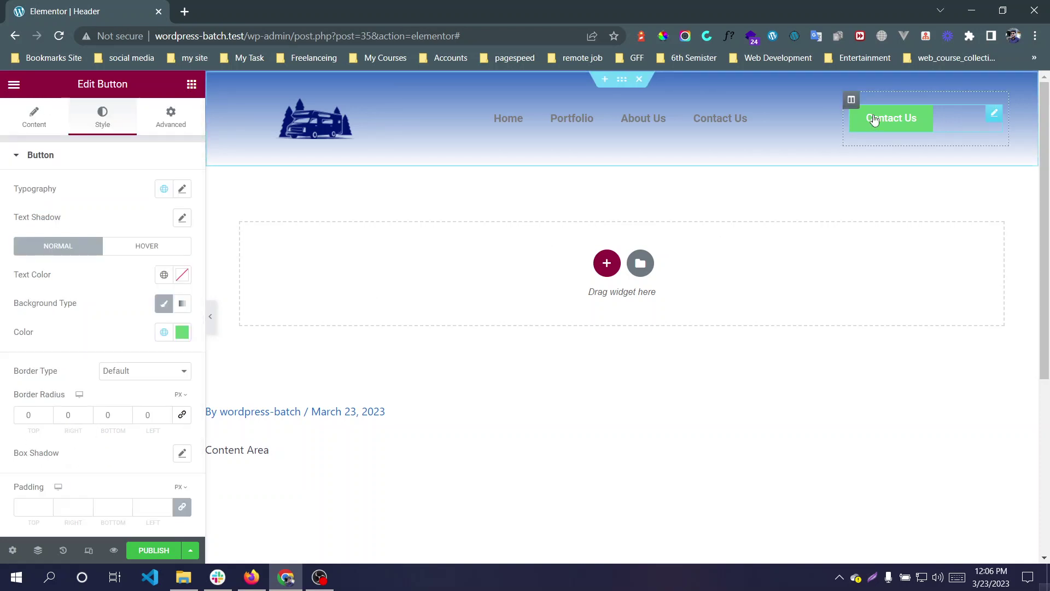
Set the Contact Us button's background color to the slightly transparent red #E40428E6.
click(163, 333)
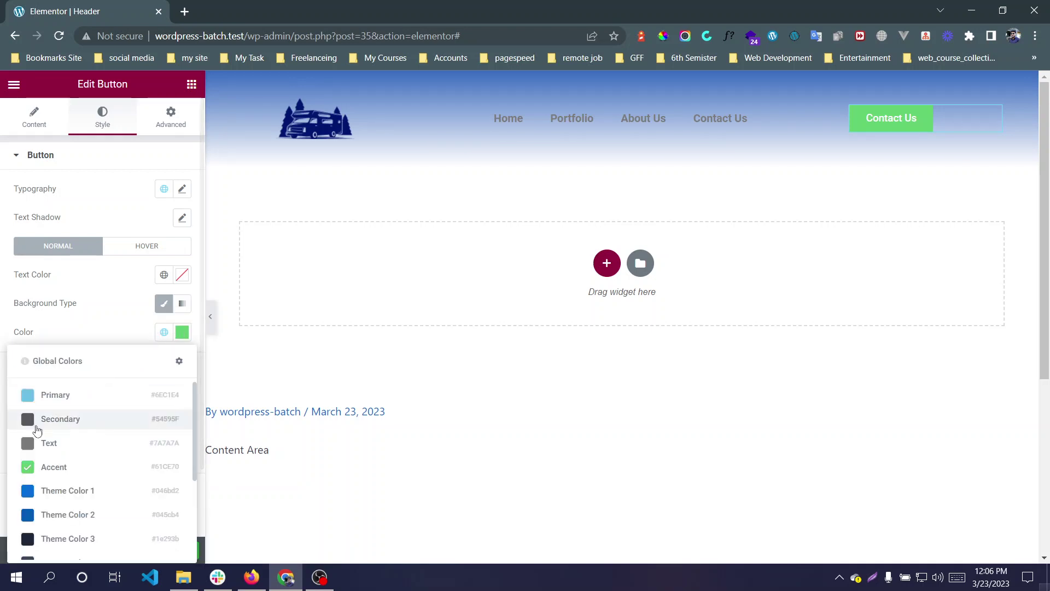
scroll(89, 465, down, 3)
scroll(92, 464, up, 3)
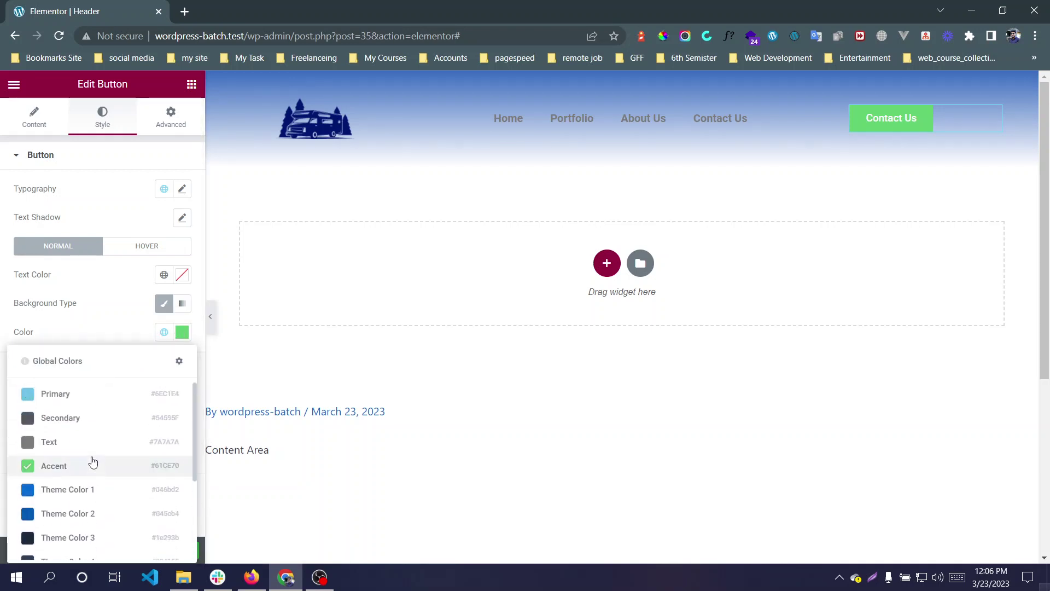
click(179, 342)
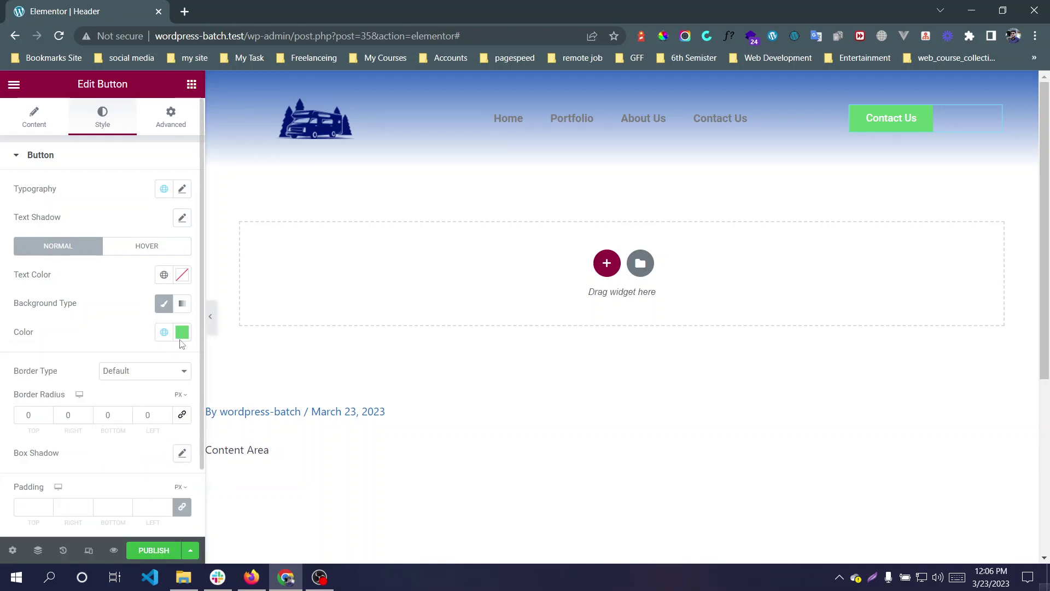
click(181, 332)
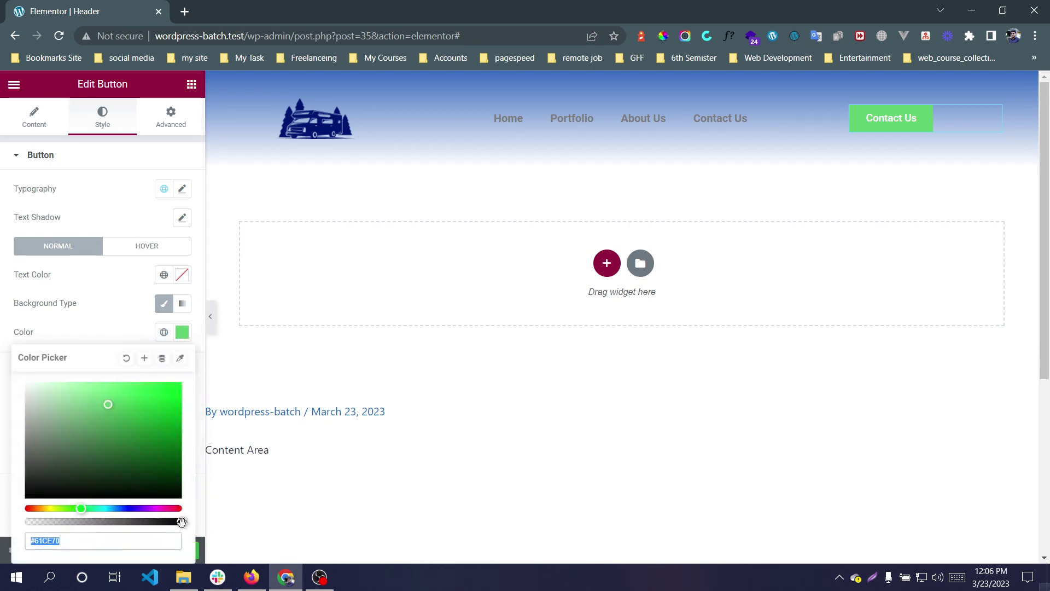
drag(181, 521, 24, 520)
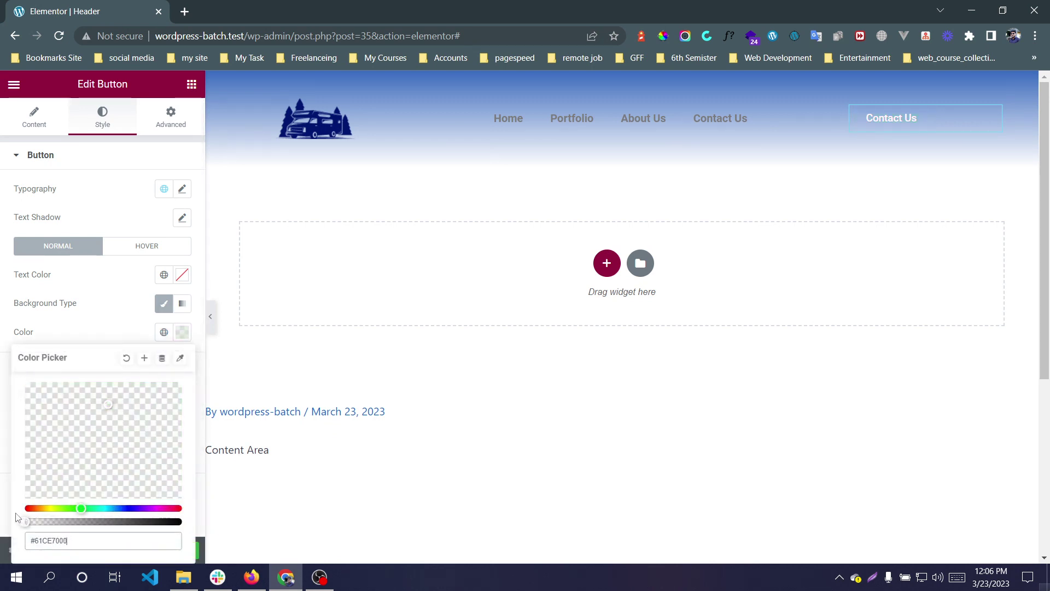
drag(33, 515, 177, 508)
drag(170, 407, 179, 394)
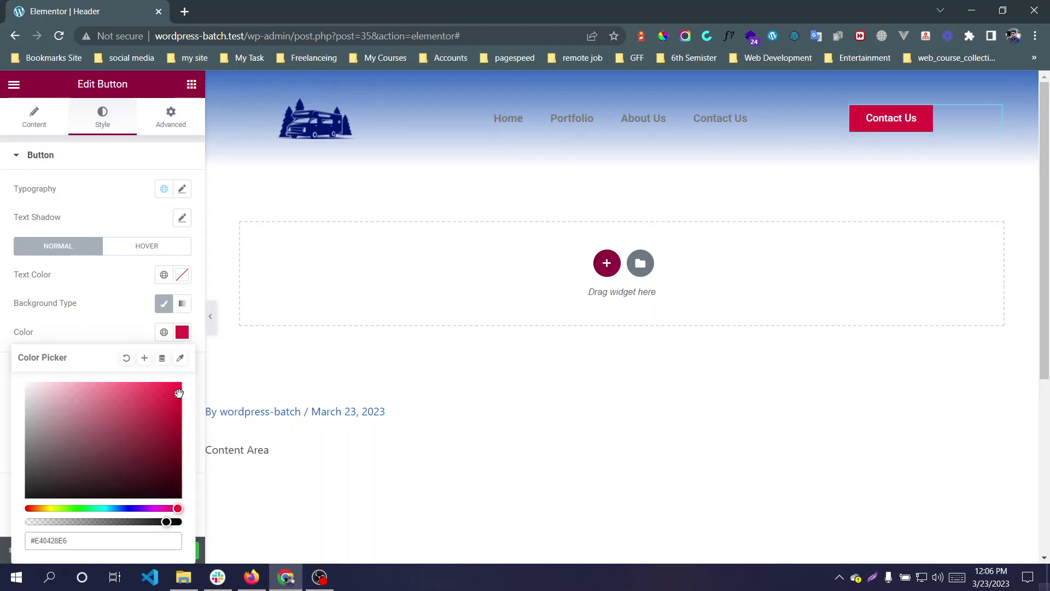
Set the nav menu's normal text color to white #FFFFFF.
click(832, 112)
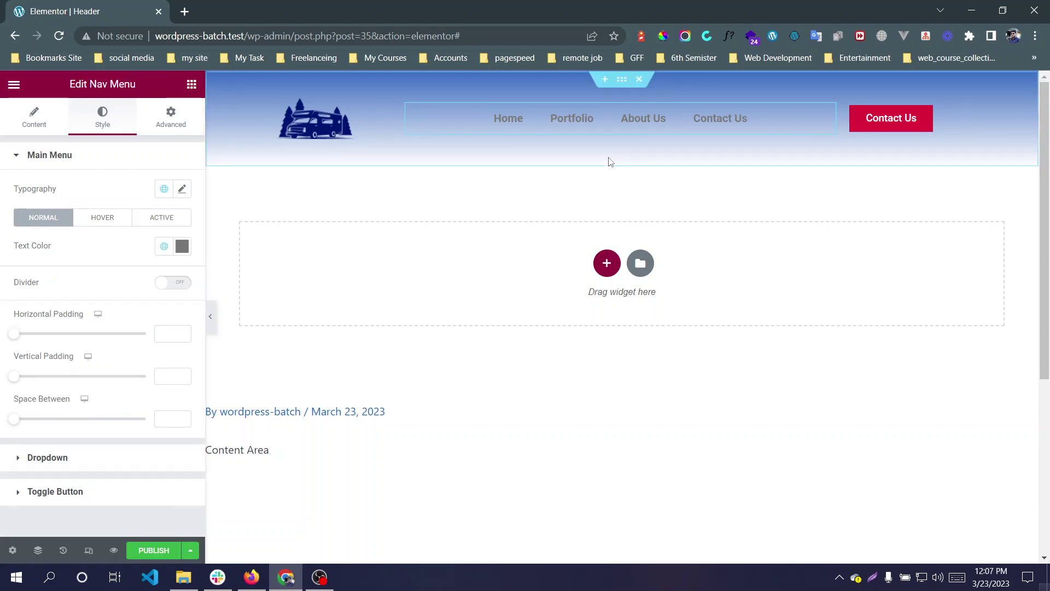
click(182, 250)
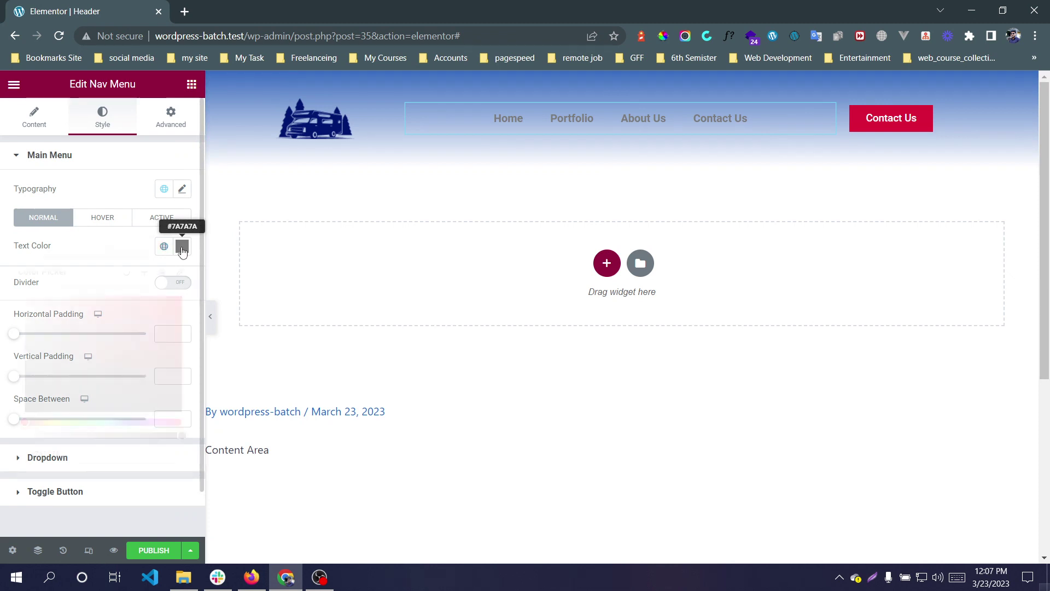
text(#F3F3F3)
drag(25, 301, 25, 296)
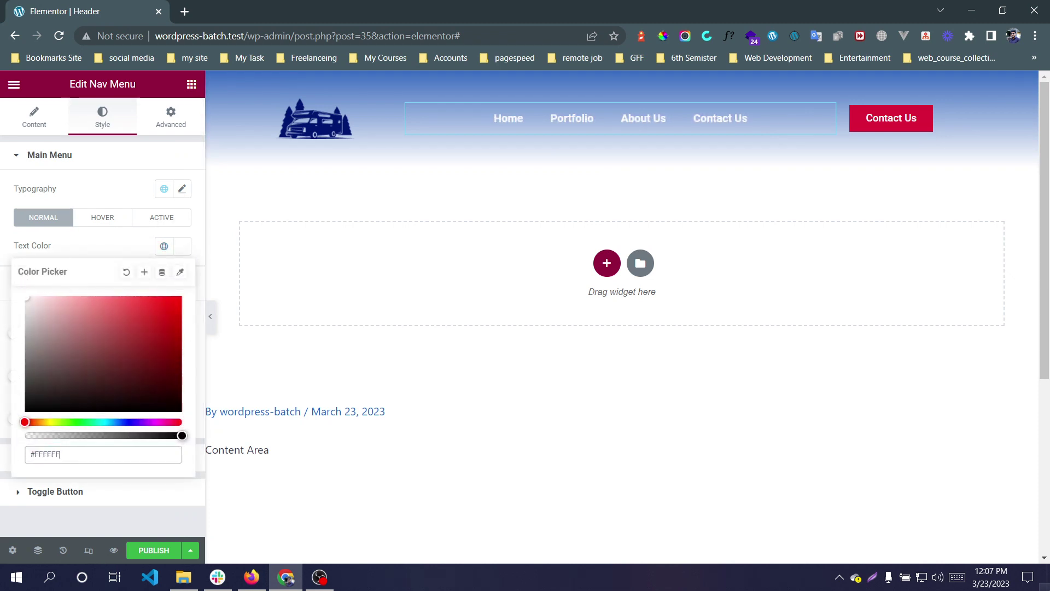
click(116, 166)
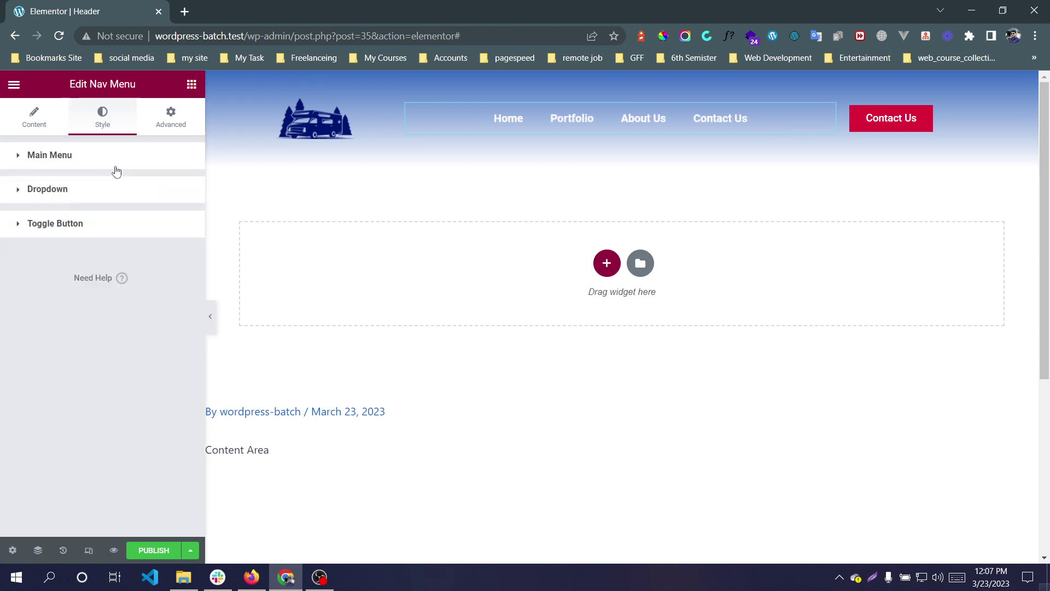
click(115, 171)
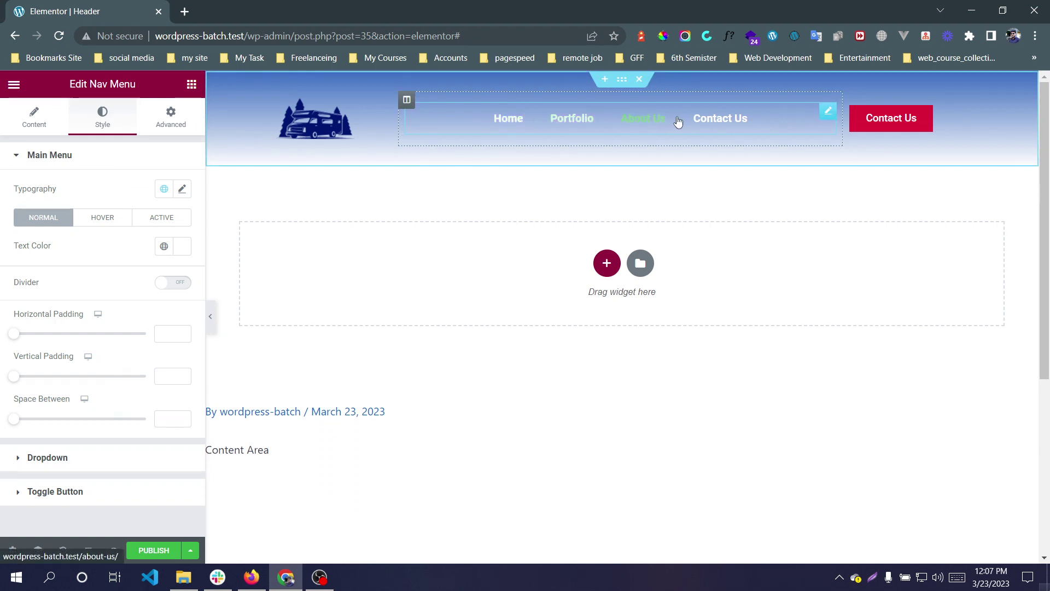
Set the nav menu's hover text color to the global Theme Color 4 and preview the header with the editing panel hidden.
click(96, 221)
click(164, 248)
scroll(99, 377, down, 1)
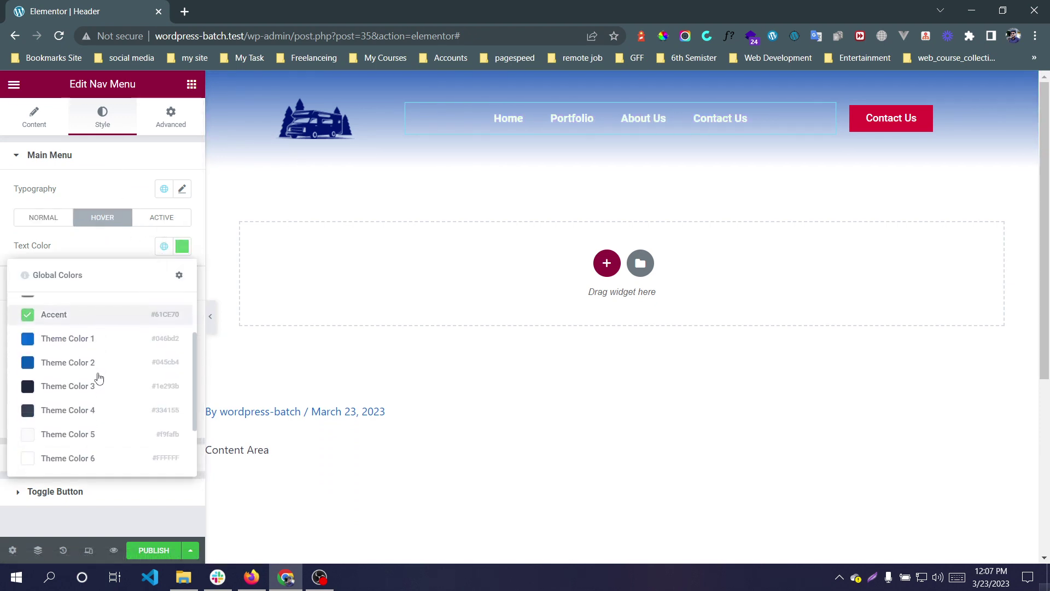
scroll(99, 378, down, 2)
click(94, 336)
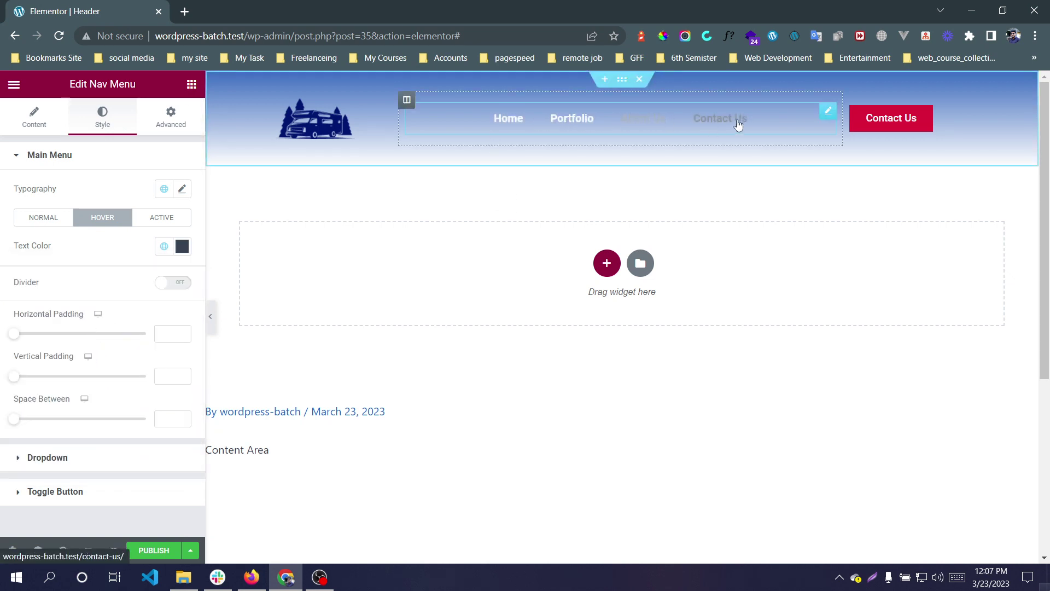
click(210, 316)
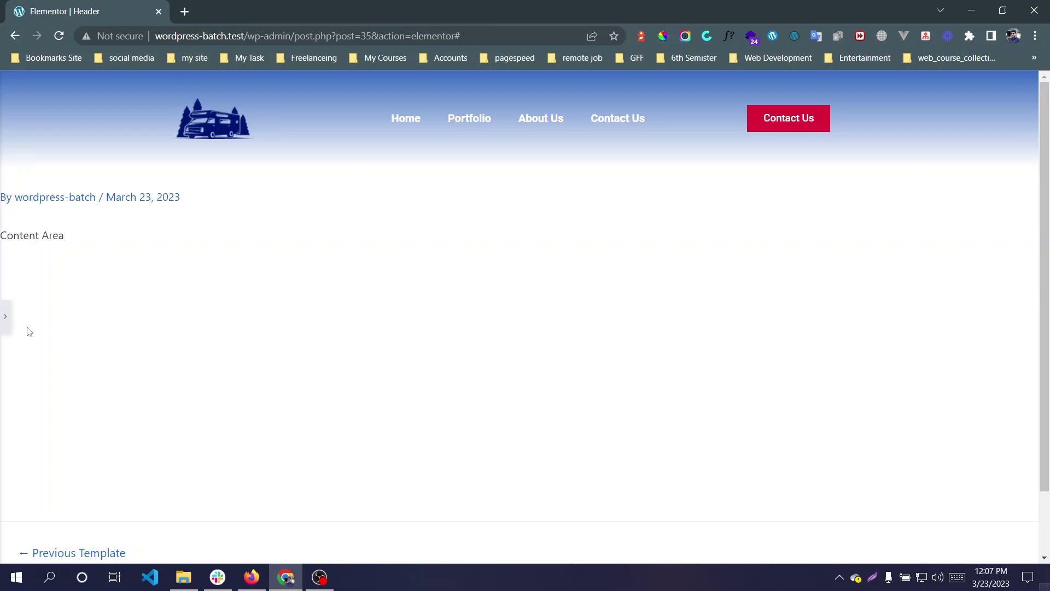
click(6, 327)
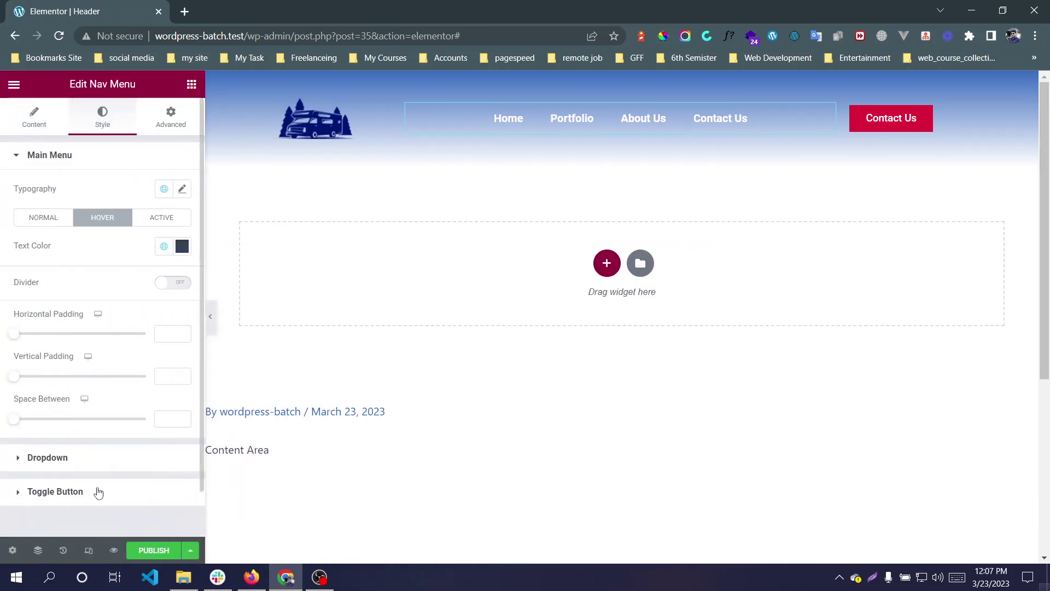
Publish the header template with a display condition that includes the entire site, and view the live site.
click(171, 549)
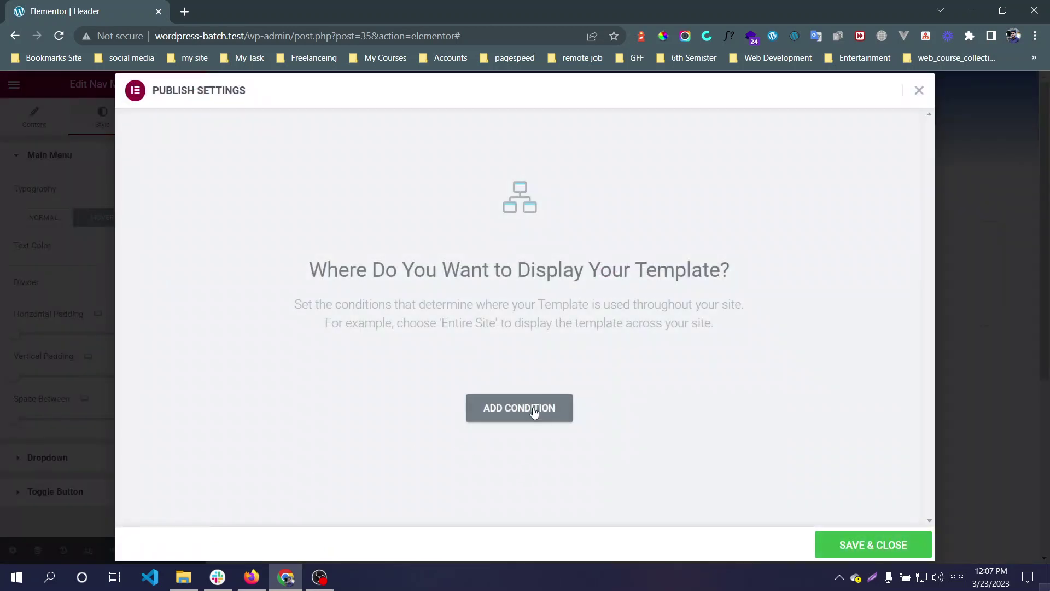
click(531, 409)
click(355, 385)
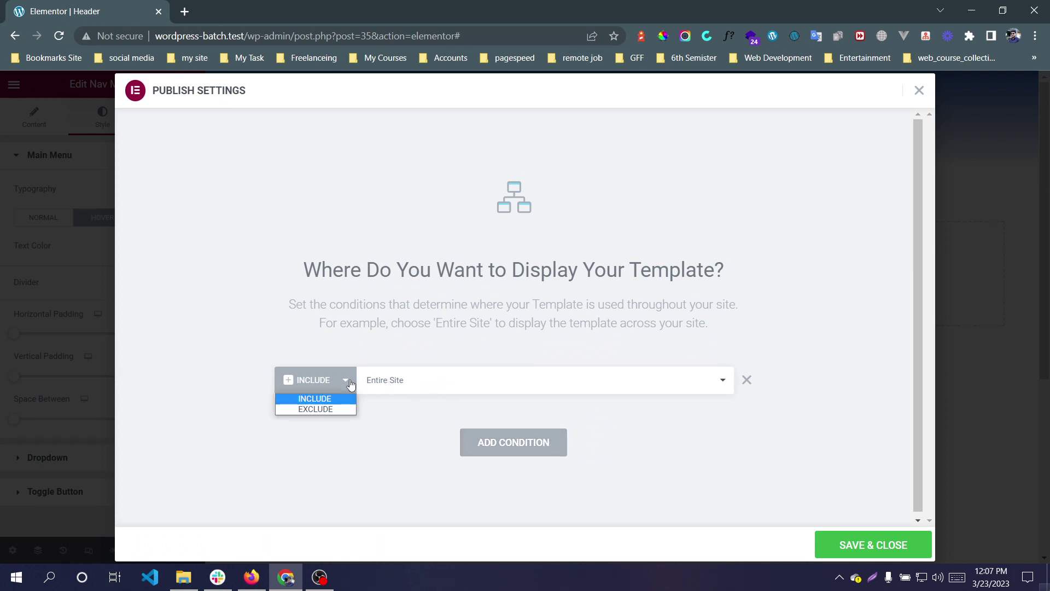
click(350, 385)
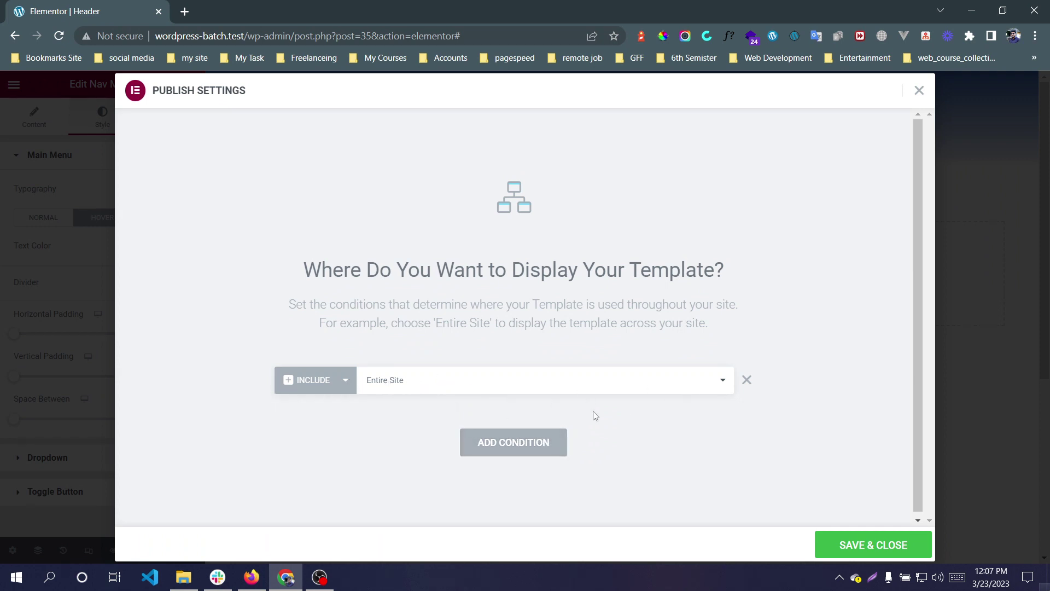
click(871, 547)
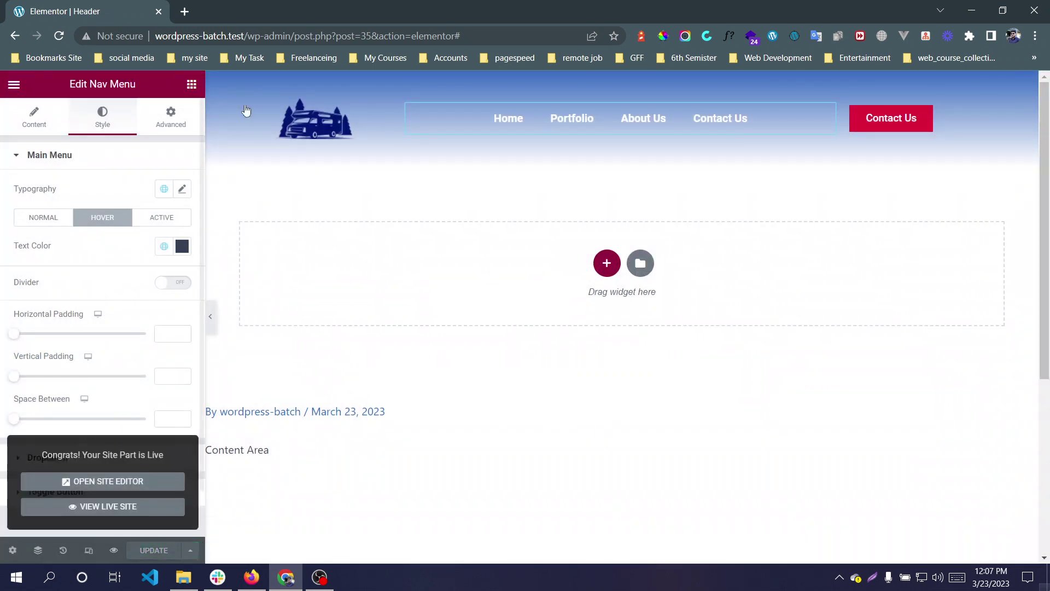
click(114, 508)
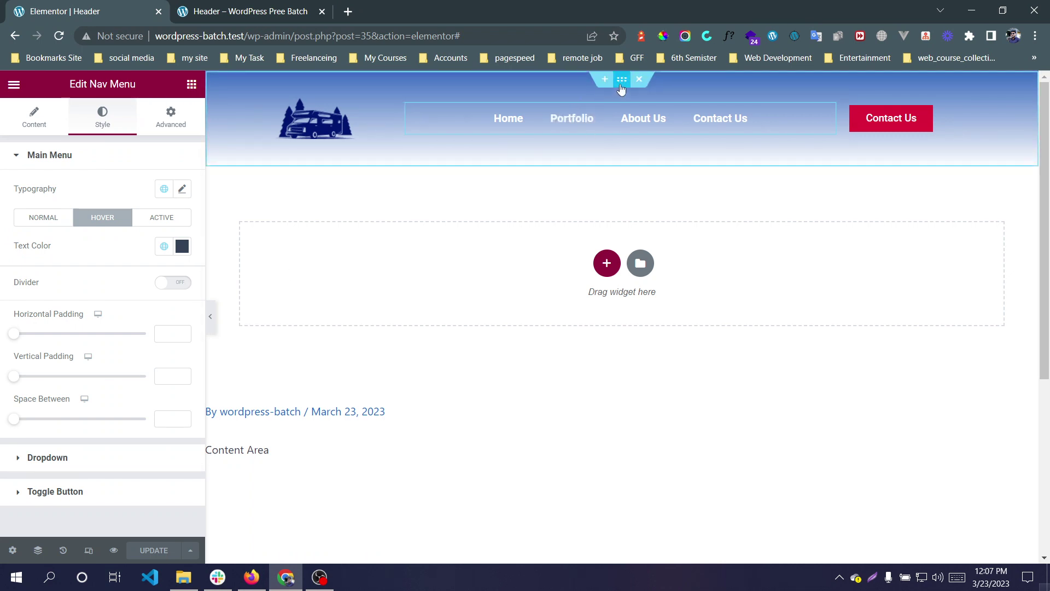
Try the Full Width content layout on the header section, preview it with the editing panel hidden, and return the content width to Boxed.
click(621, 89)
click(39, 121)
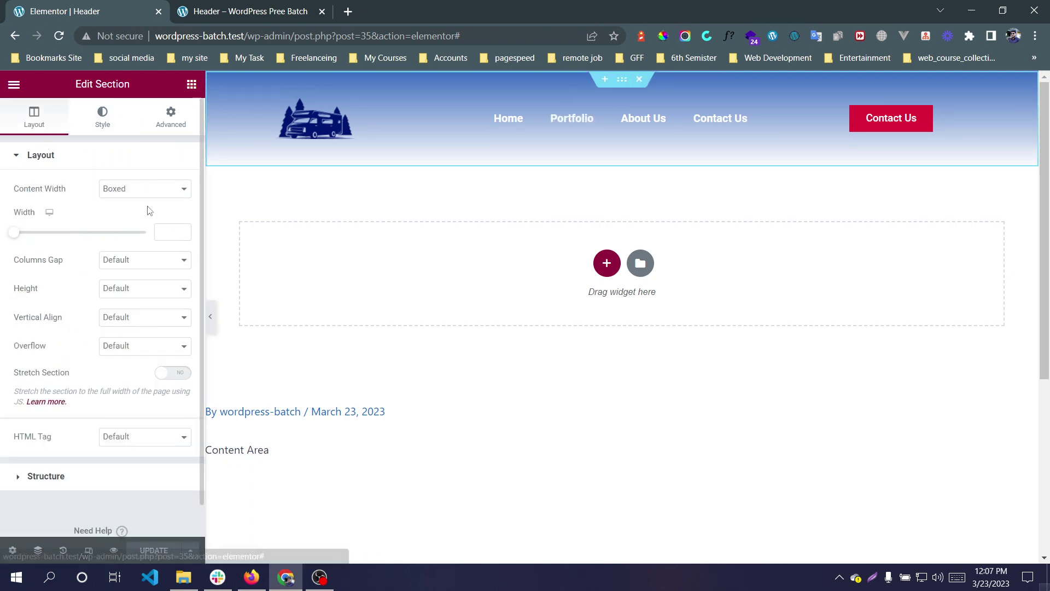
click(133, 191)
click(129, 209)
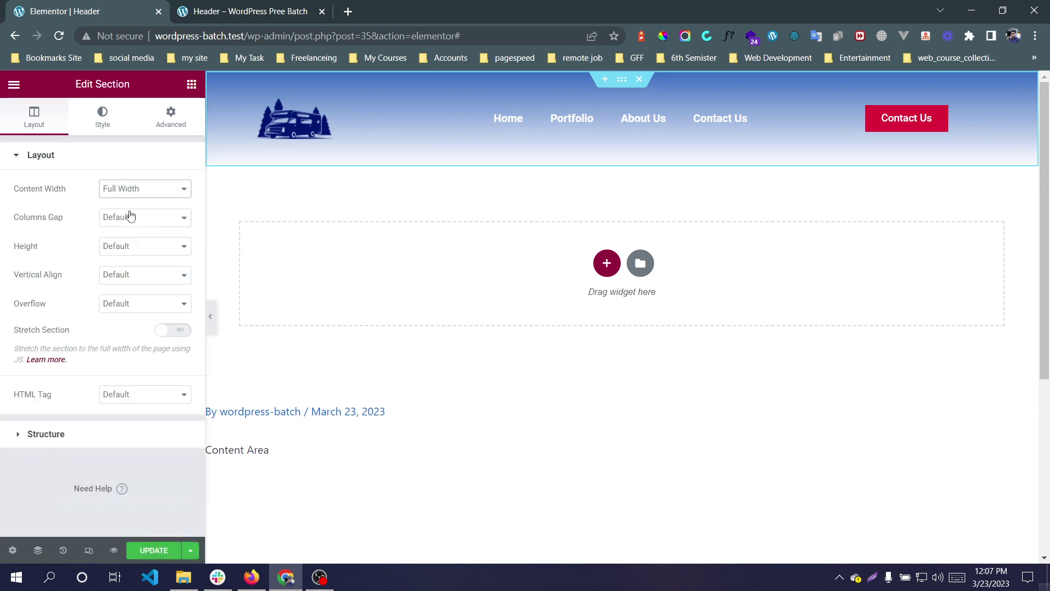
click(211, 317)
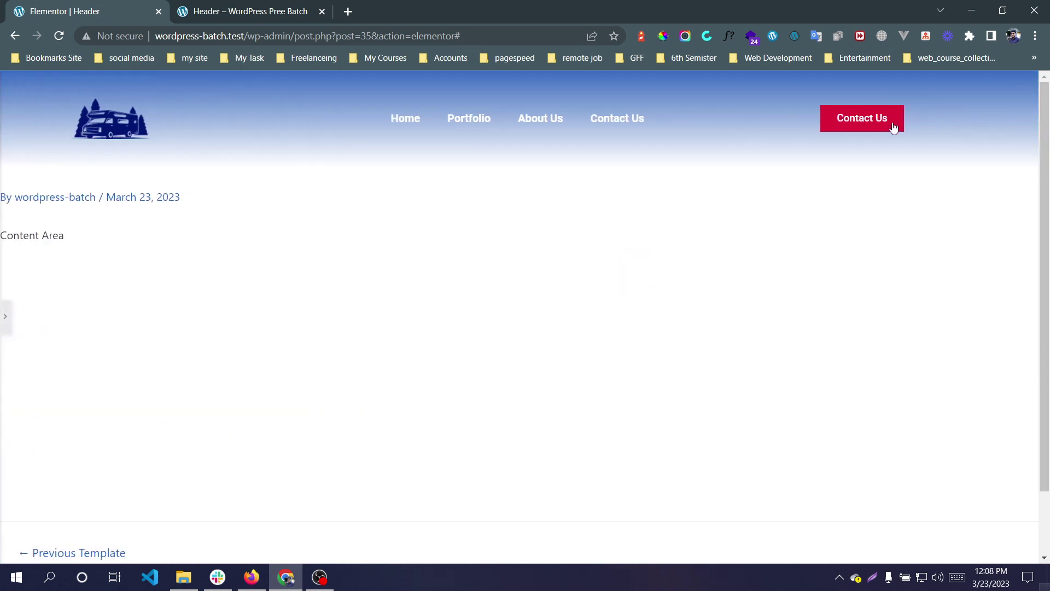
click(5, 316)
click(157, 187)
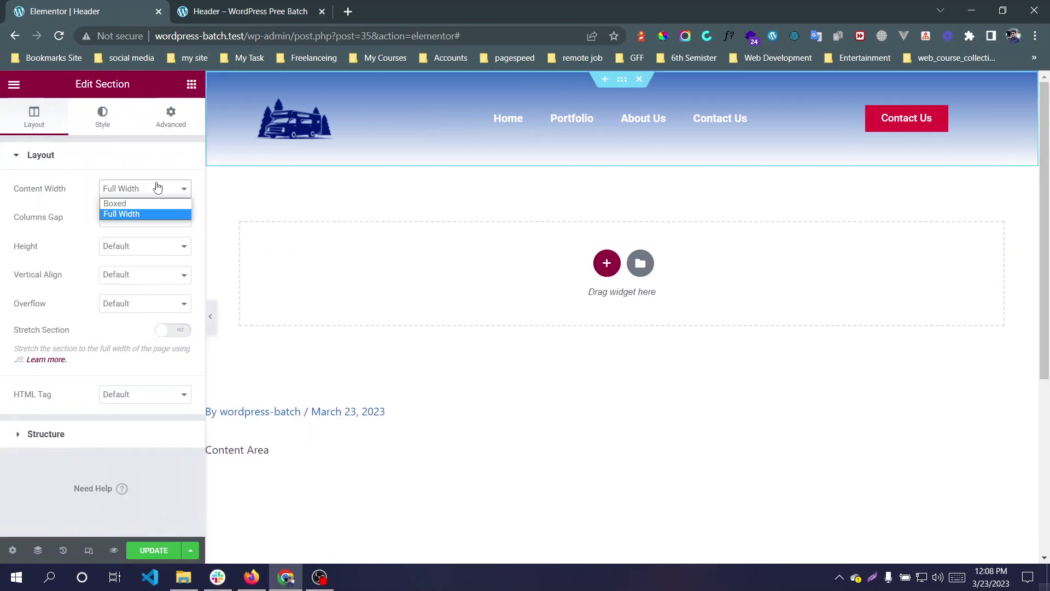
click(153, 204)
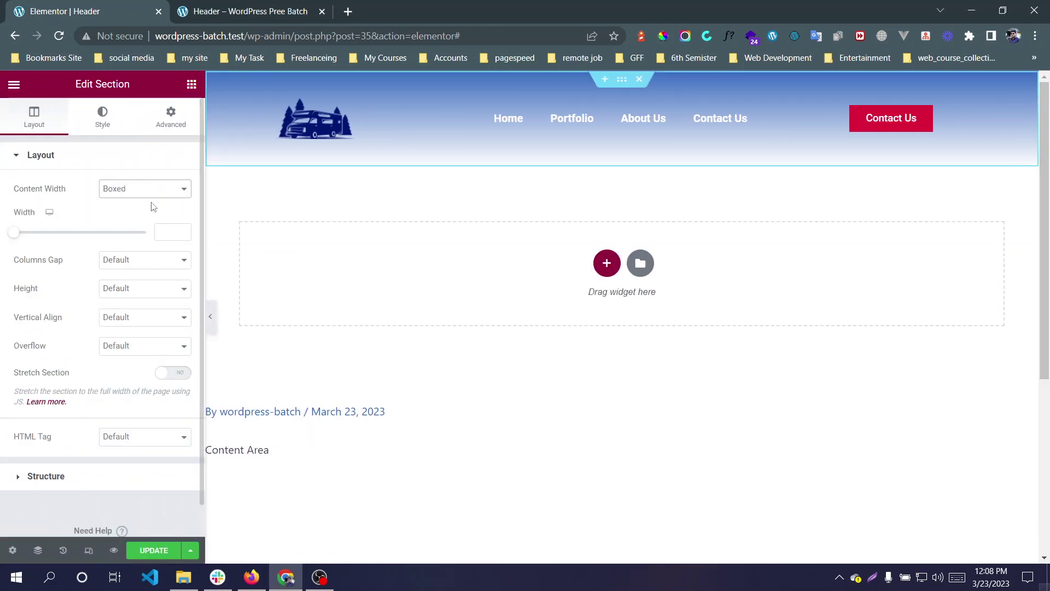
Turn on Stretch Section for the header section and update the template.
click(173, 374)
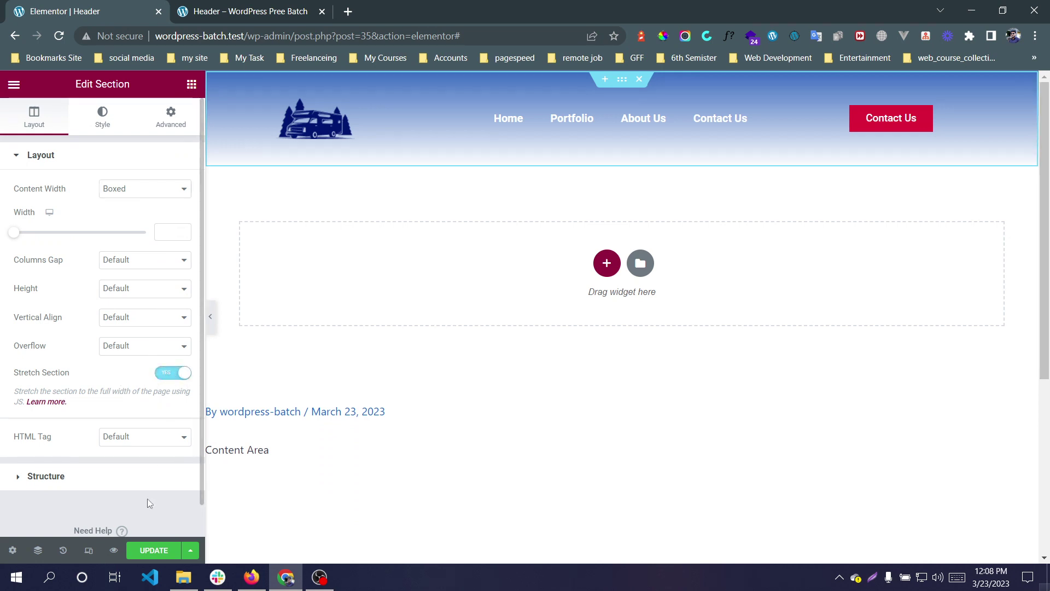
click(153, 550)
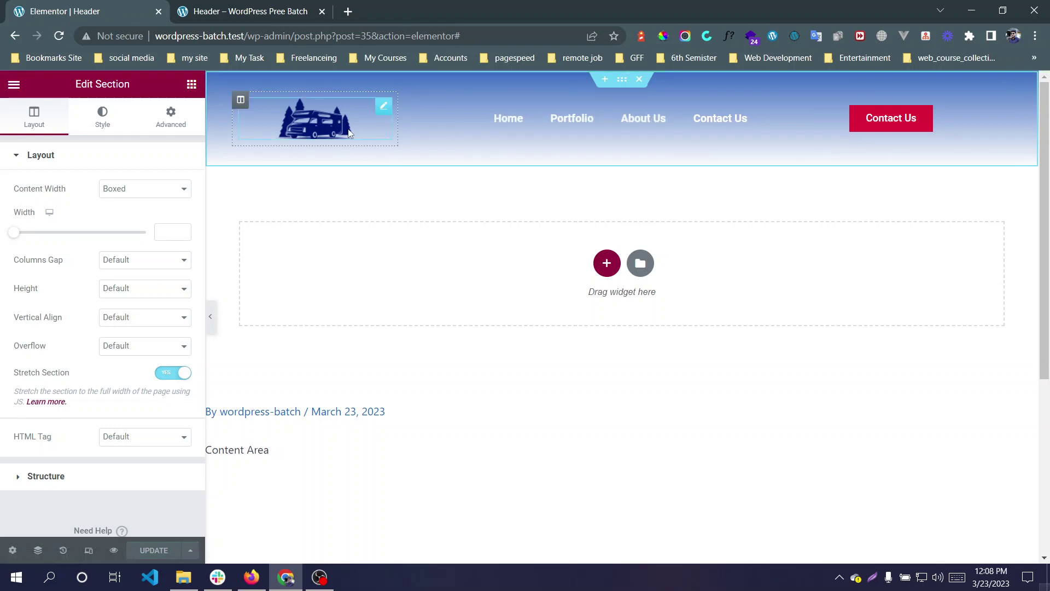
Reload the live header page and compare its layout with the header in the editor.
click(251, 11)
right_click(374, 169)
click(459, 210)
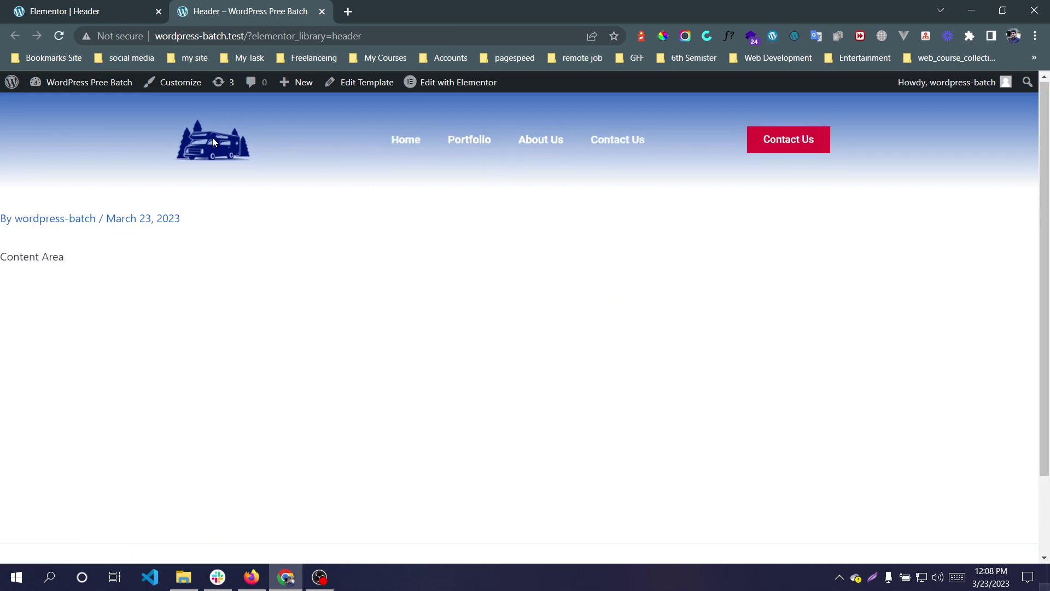
click(127, 5)
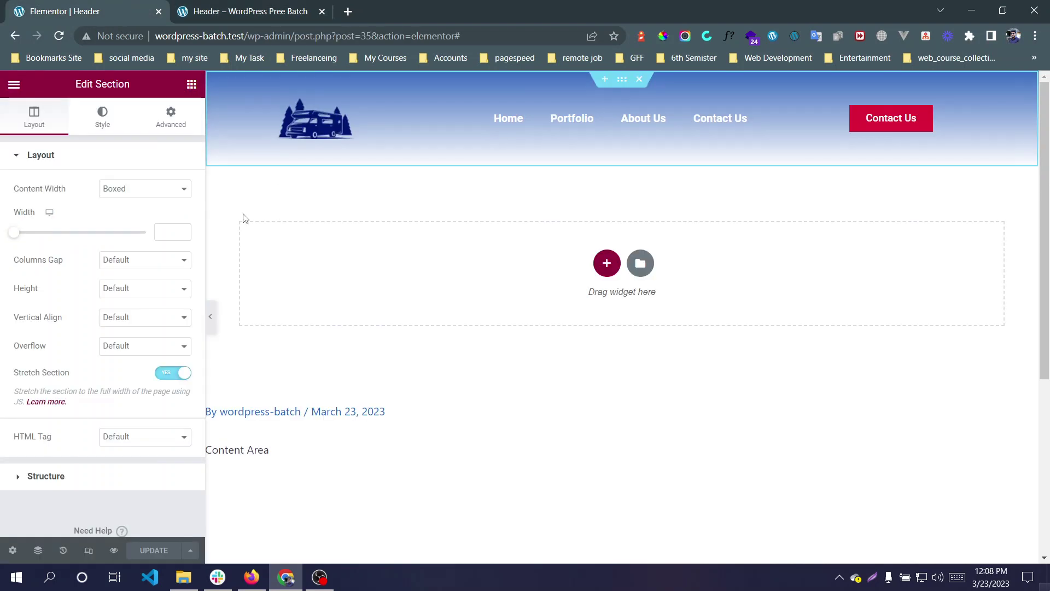
click(241, 5)
click(95, 6)
click(247, 10)
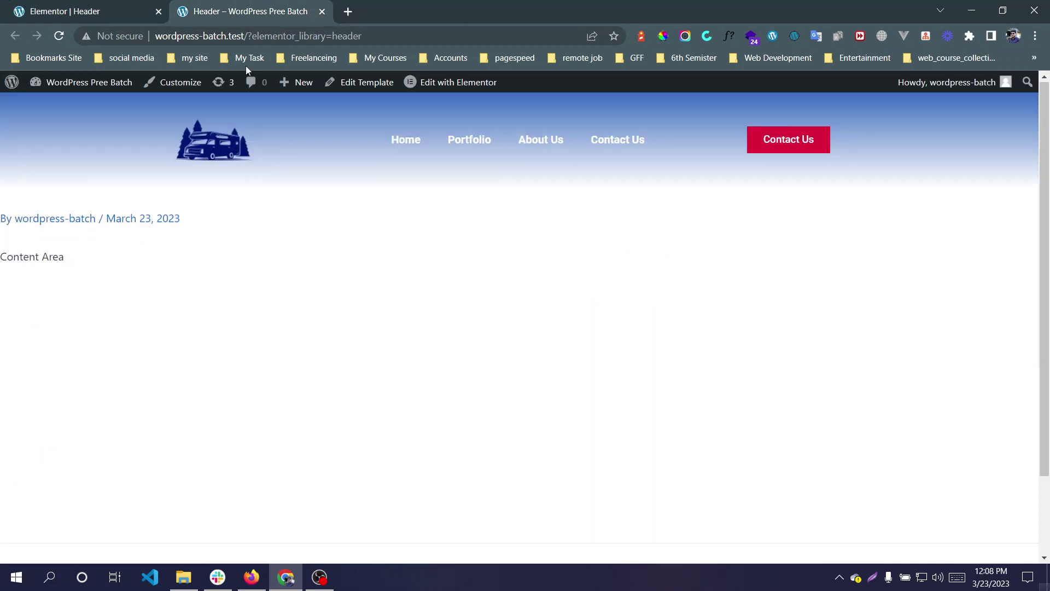
Go to the WordPress dashboard from the live site and close the header's Elementor editor.
mouse_move(82, 82)
click(71, 111)
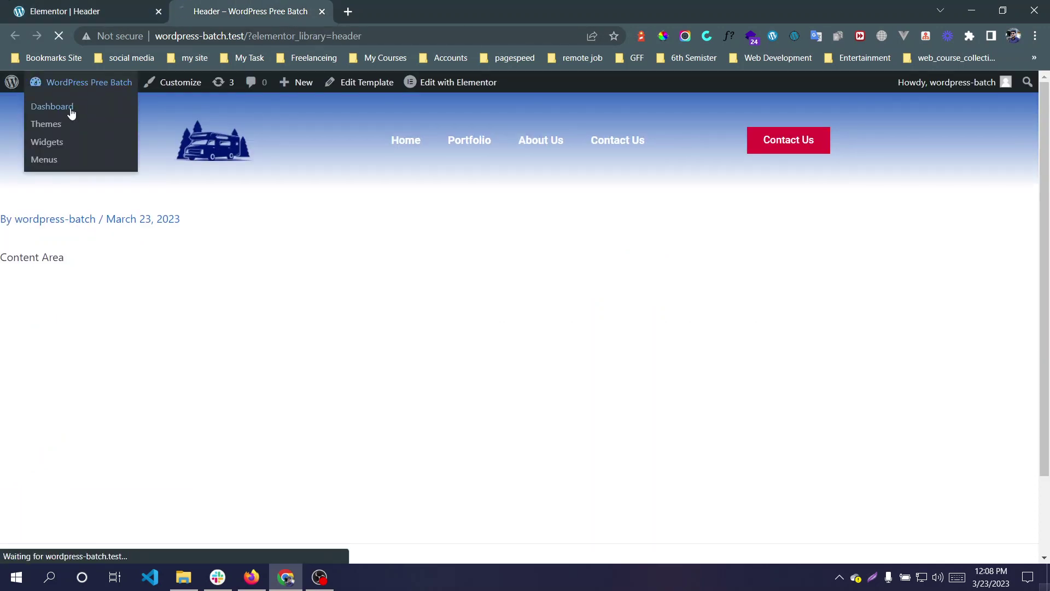
drag(254, 7, 90, 6)
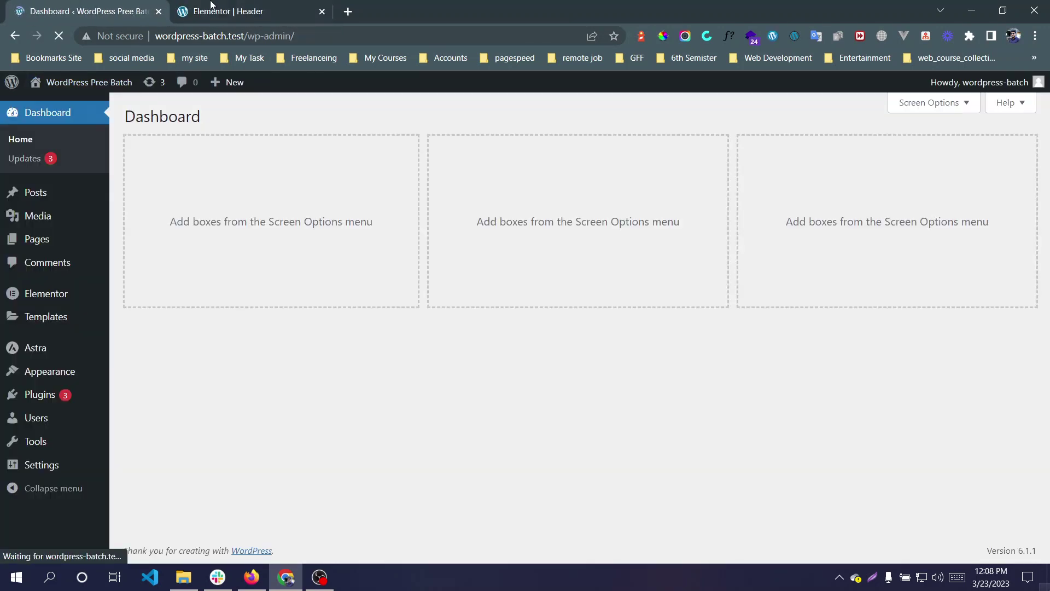
click(211, 5)
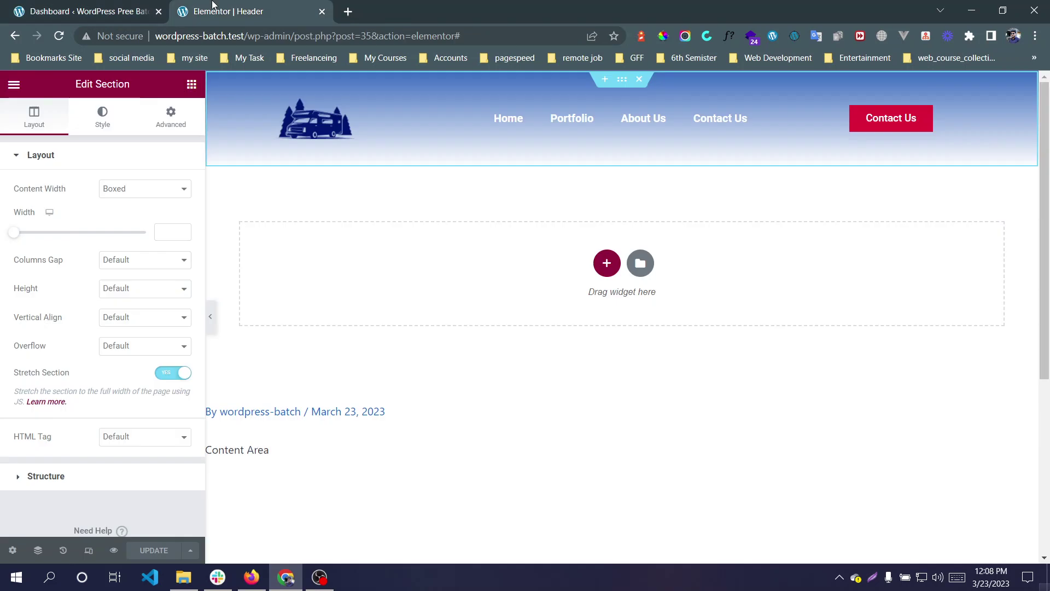
click(322, 11)
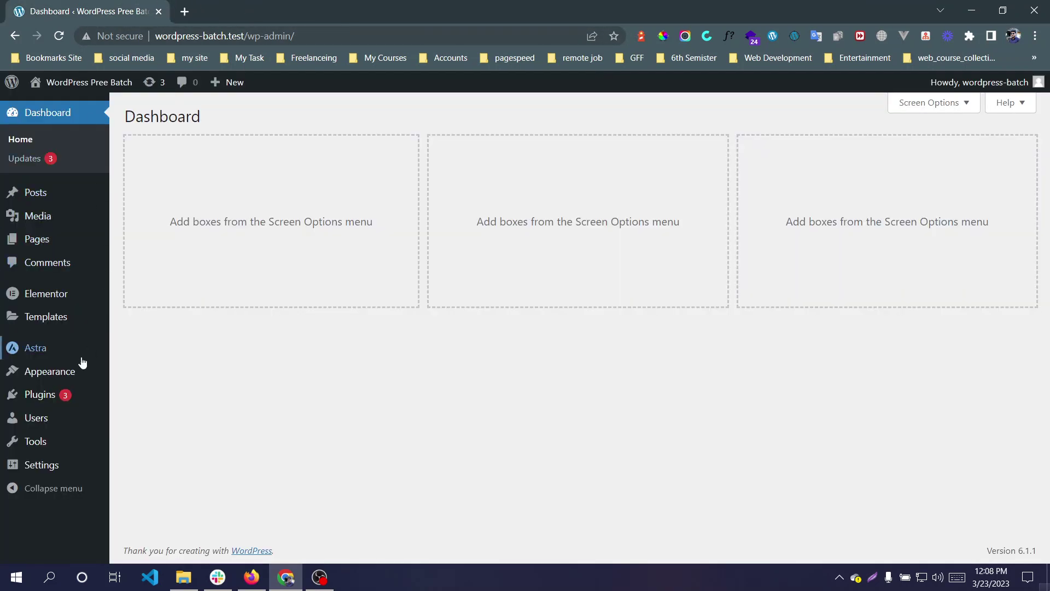
Create a new Elementor template of type Footer named "footer" from the saved templates.
mouse_move(77, 314)
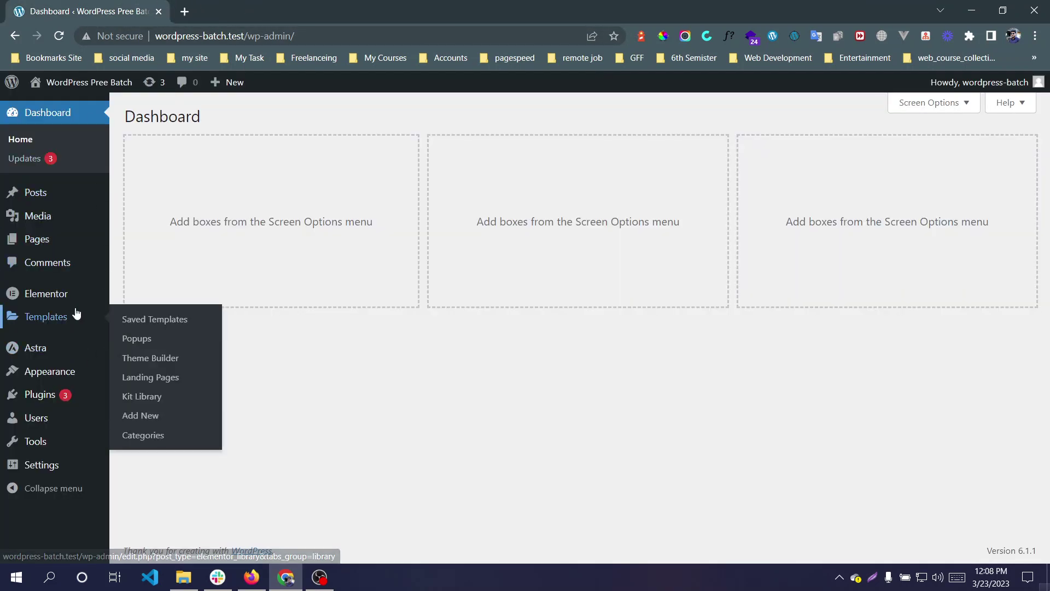
click(152, 318)
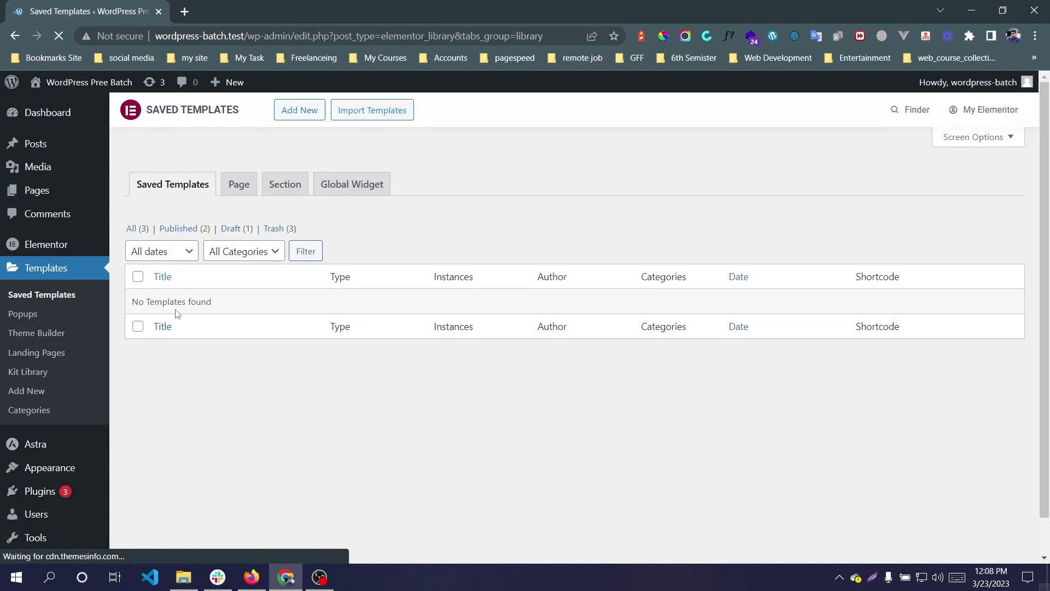
click(299, 111)
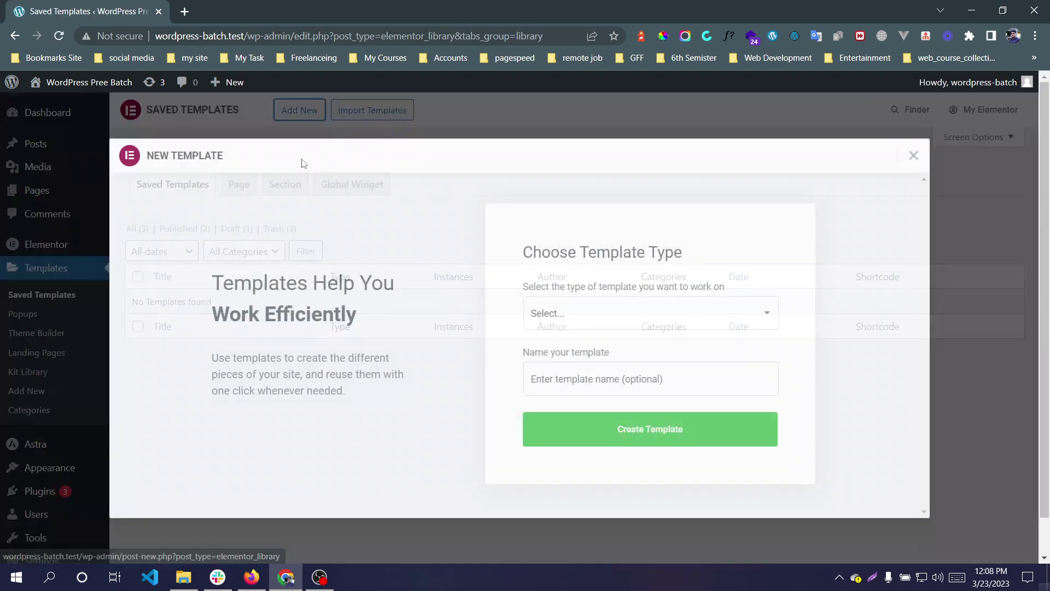
click(588, 313)
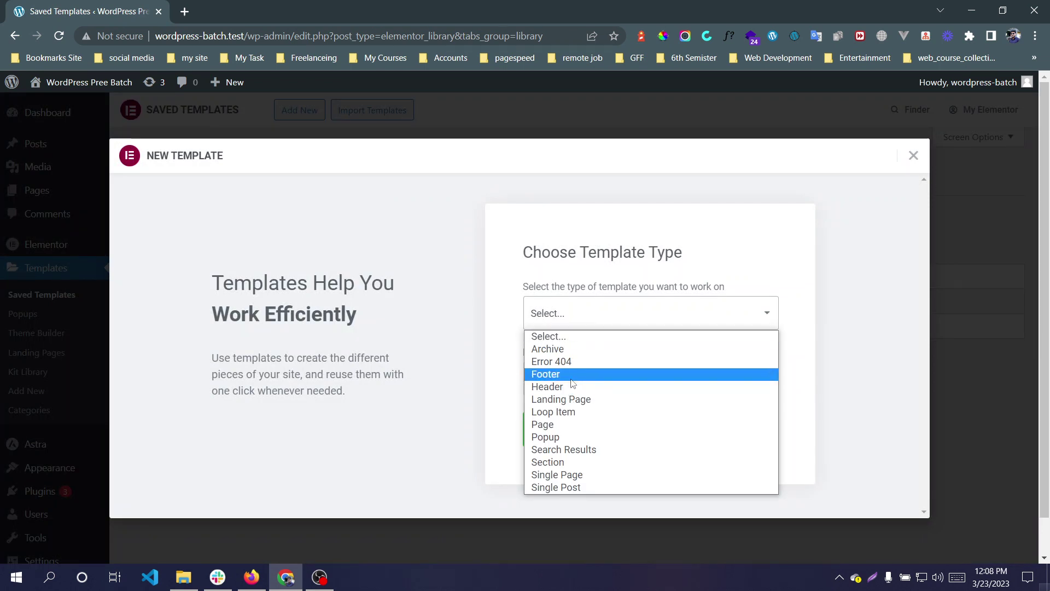
click(590, 369)
click(591, 378)
click(625, 438)
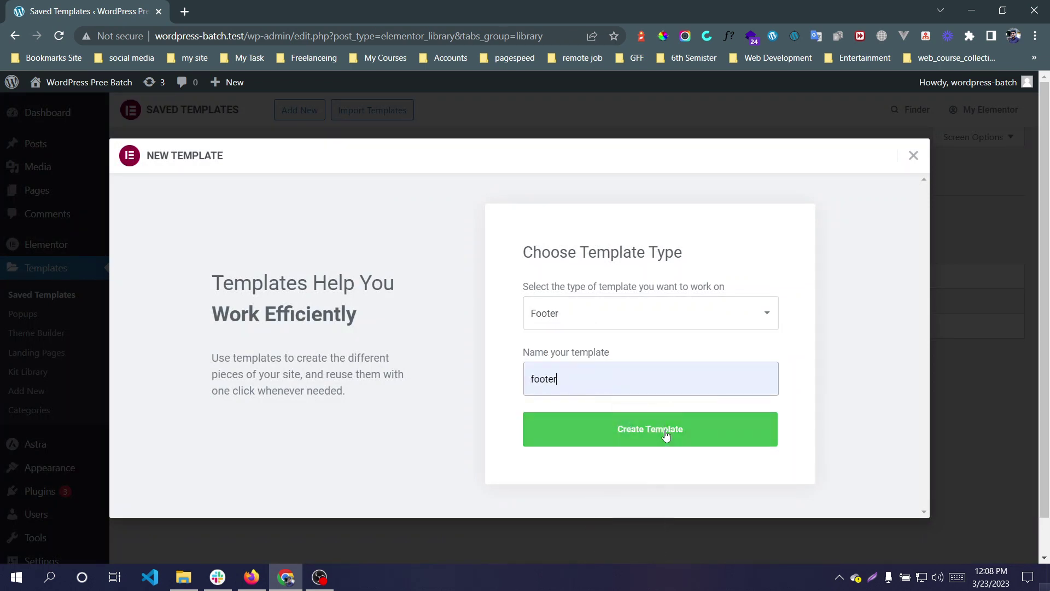
click(664, 435)
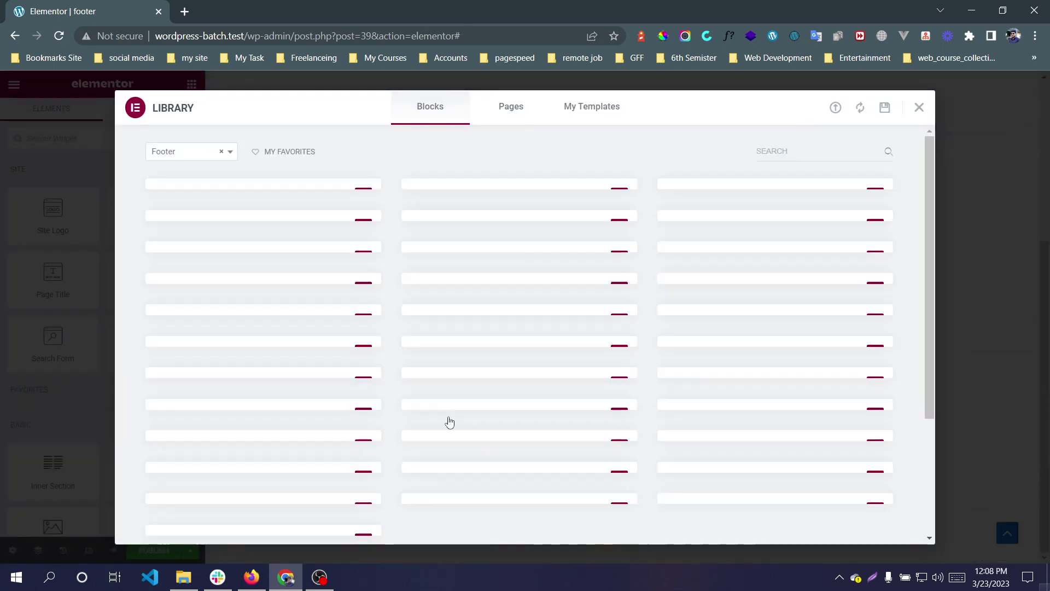
Browse the ready-made footer blocks in the Elementor library for a suitable design.
scroll(406, 371, down, 10)
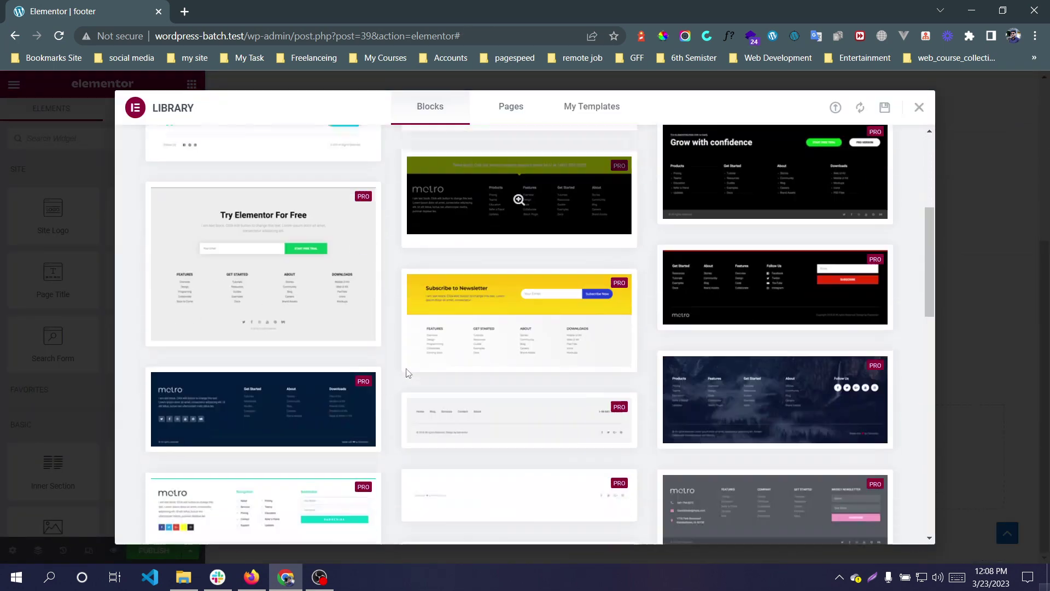
scroll(409, 373, down, 10)
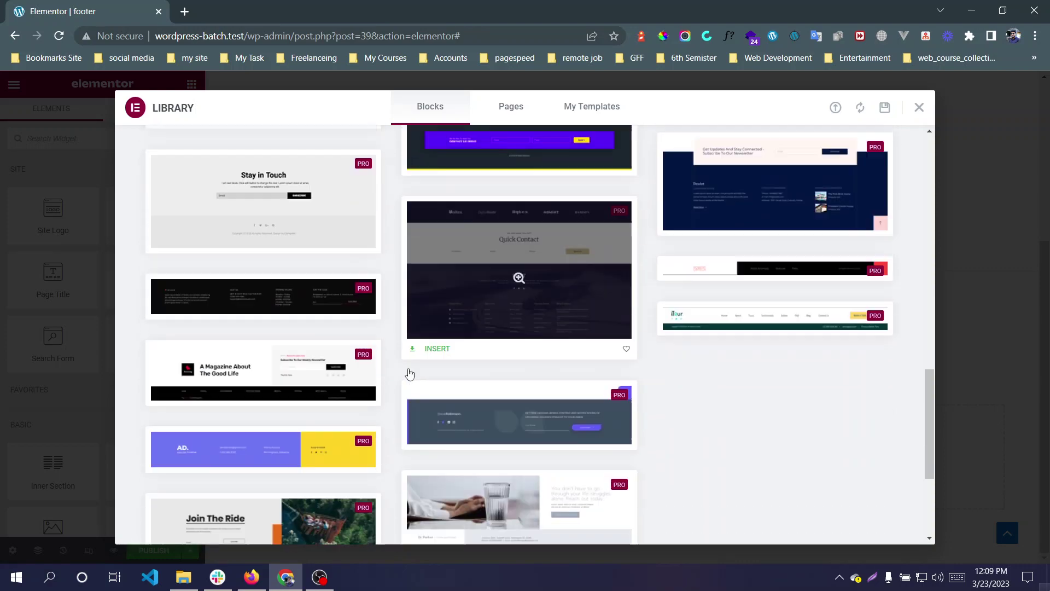
scroll(418, 374, up, 20)
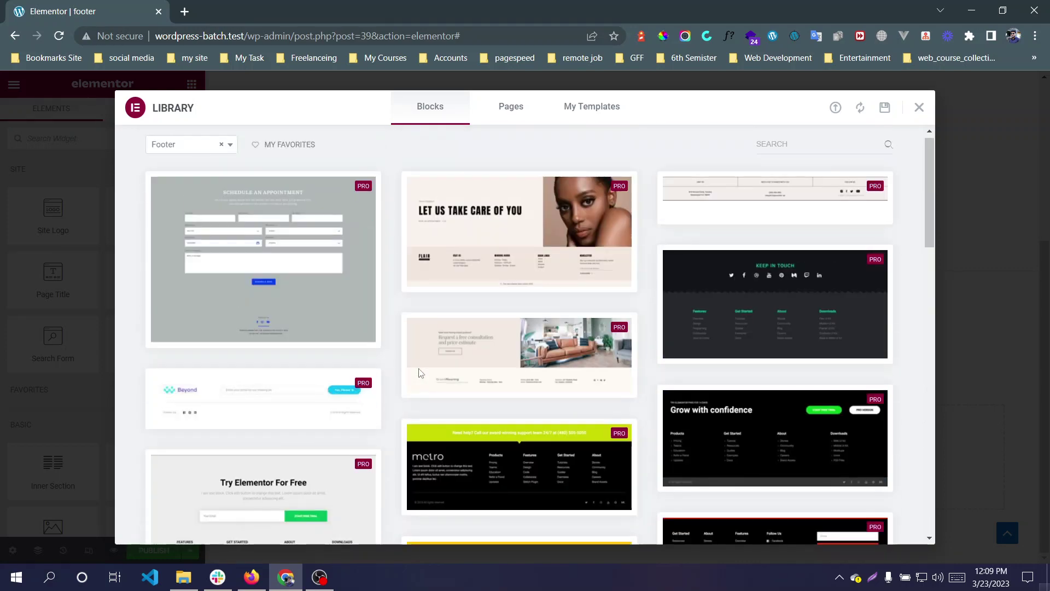
scroll(859, 278, down, 8)
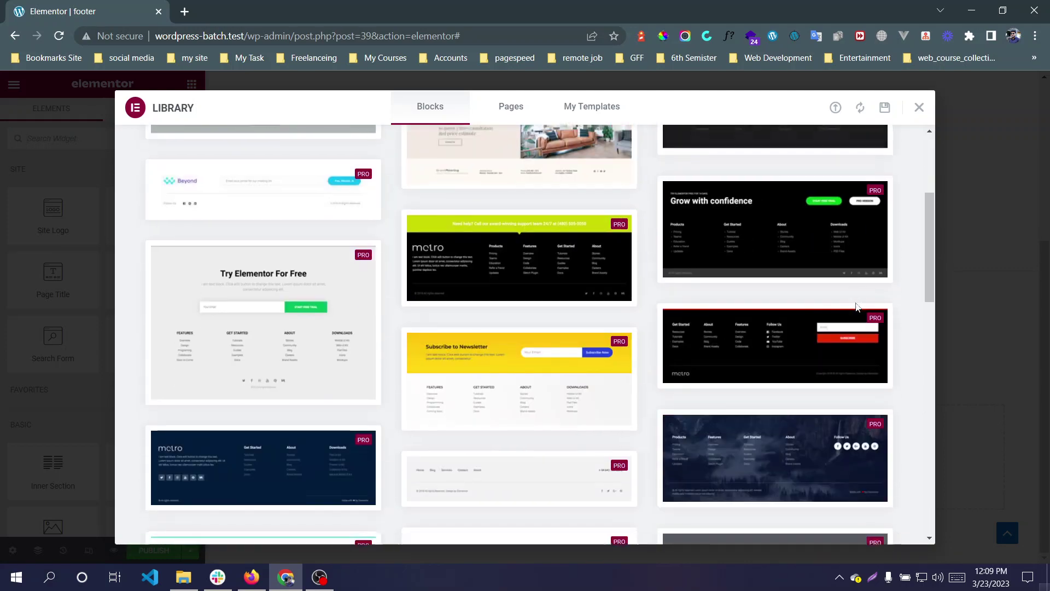
scroll(855, 305, down, 4)
scroll(856, 306, up, 6)
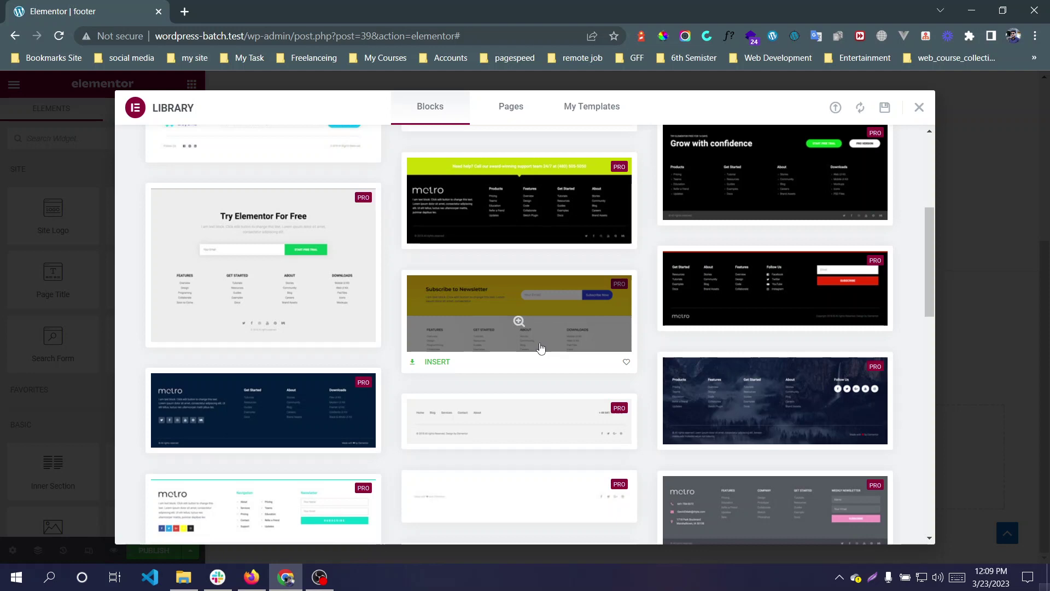
scroll(525, 339, up, 2)
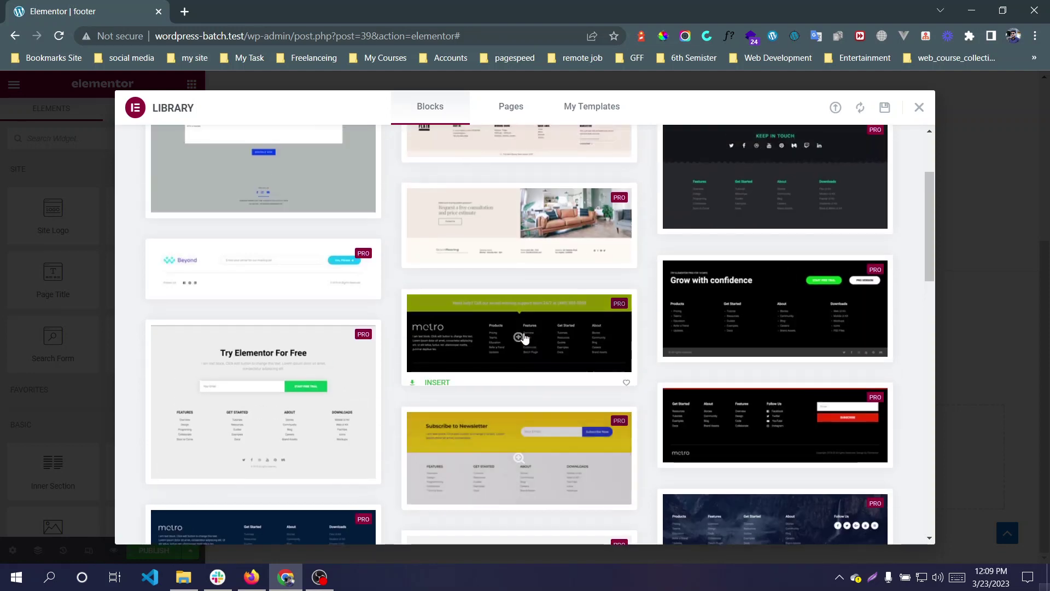
scroll(523, 335, down, 2)
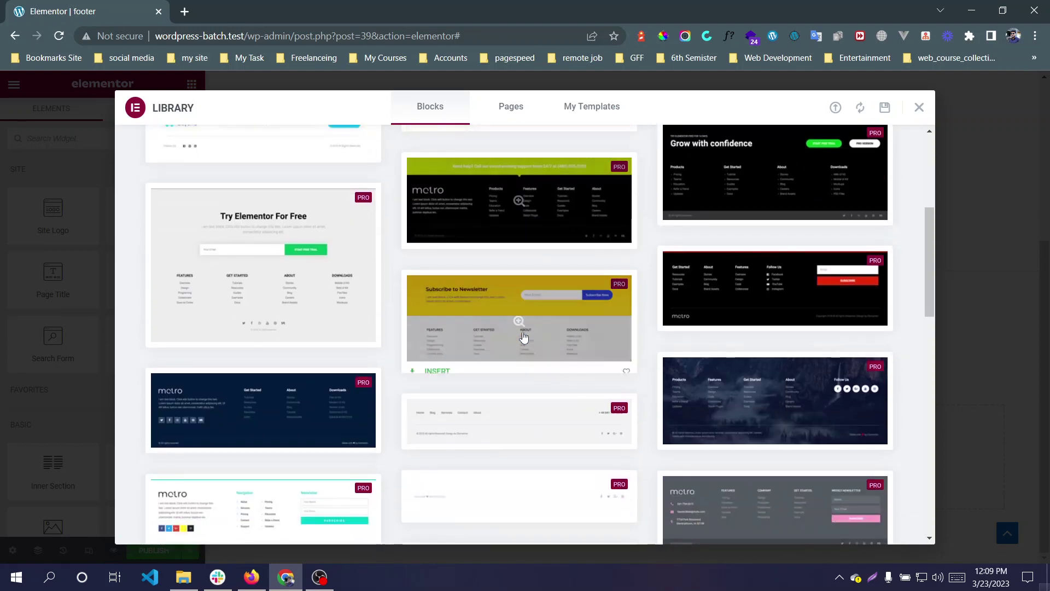
Preview the black footer block with the red Subscribe button and the yellow Subscribe to Newsletter block, finishing on the yellow one.
click(462, 310)
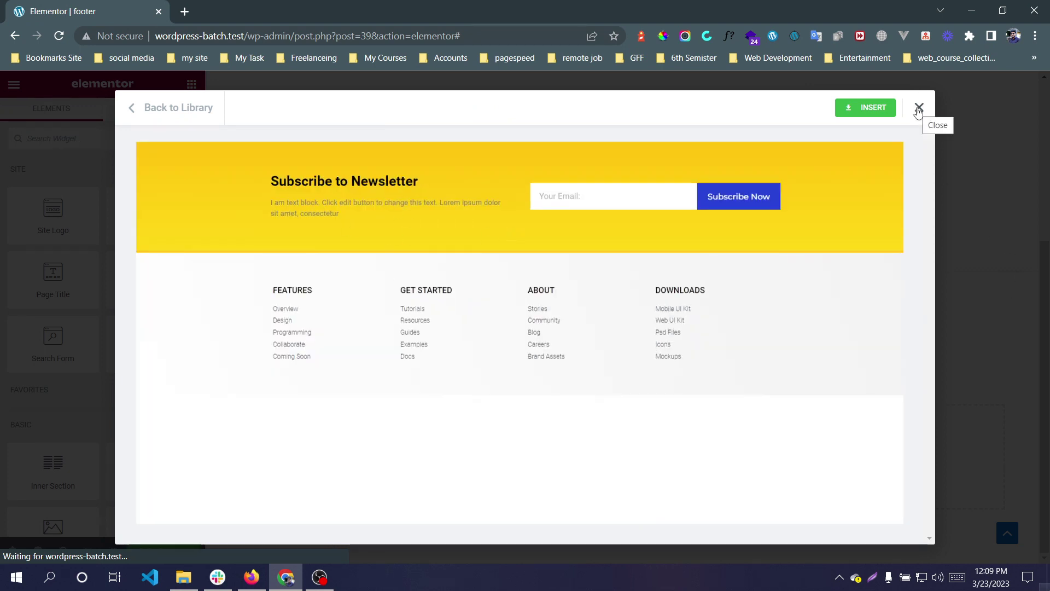
click(136, 114)
scroll(614, 386, down, 5)
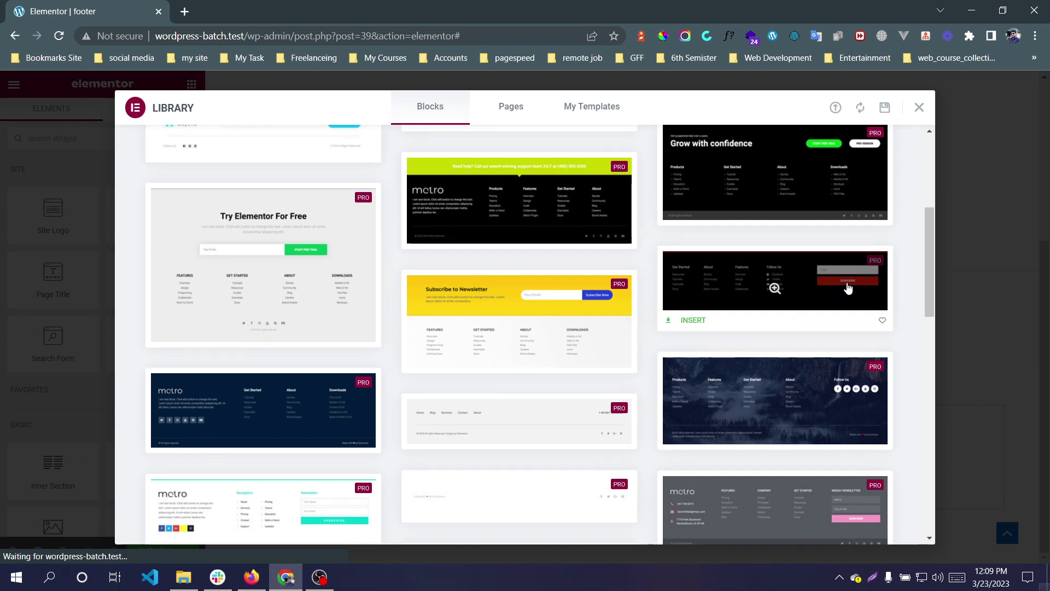
click(796, 285)
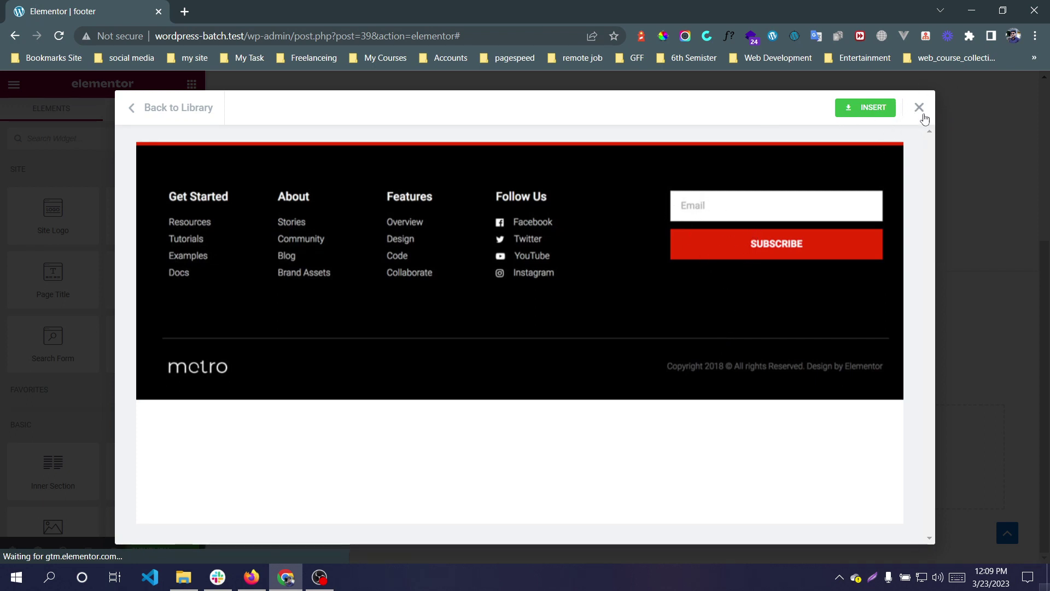
click(143, 109)
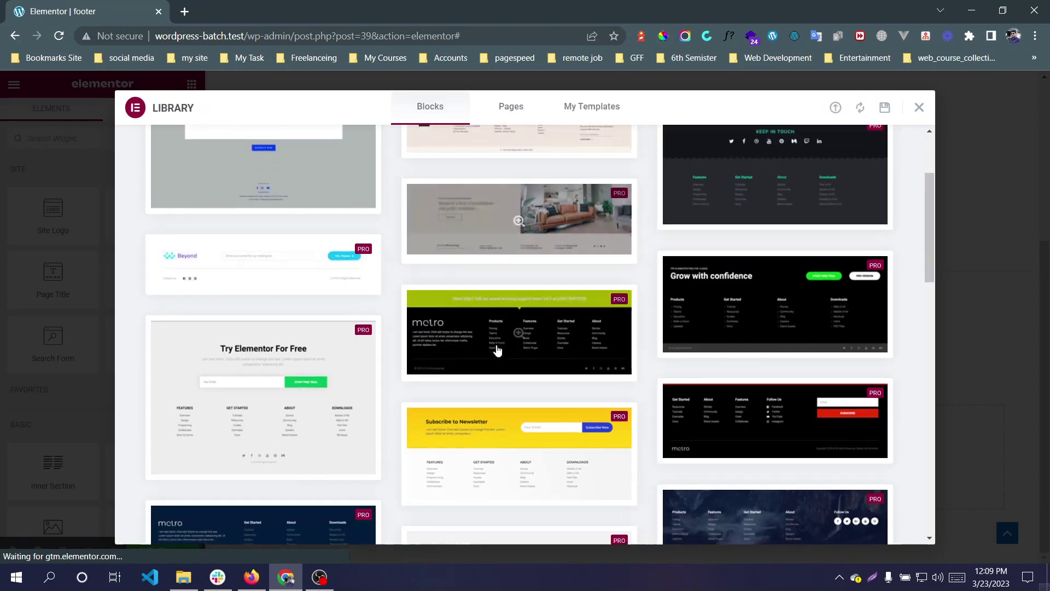
scroll(497, 351, down, 4)
click(484, 232)
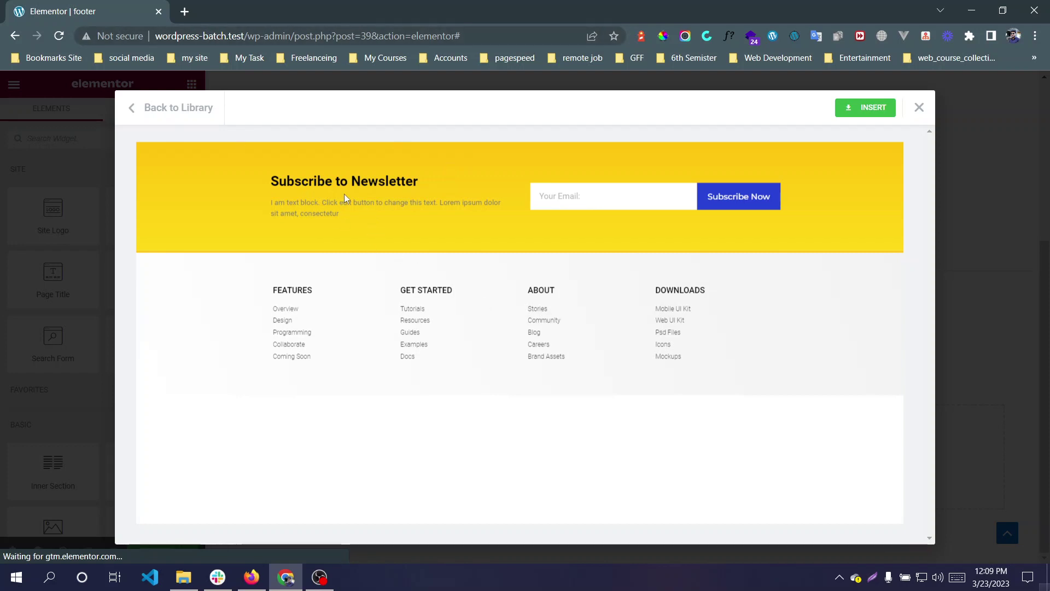
Copy the footer editor's web address and open it in a second browser tab.
click(402, 40)
right_click(403, 38)
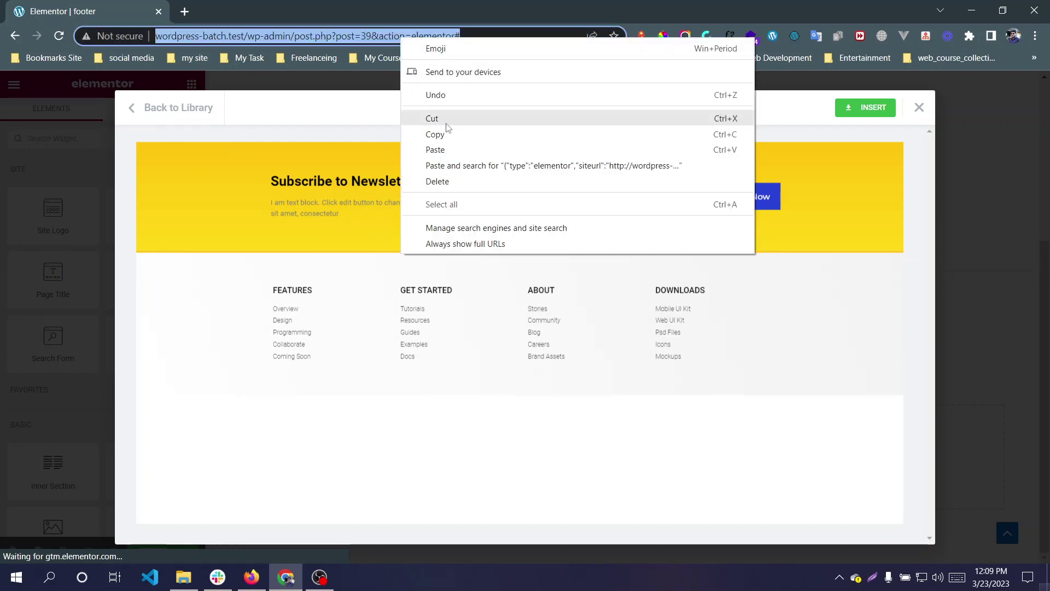
click(461, 138)
click(183, 11)
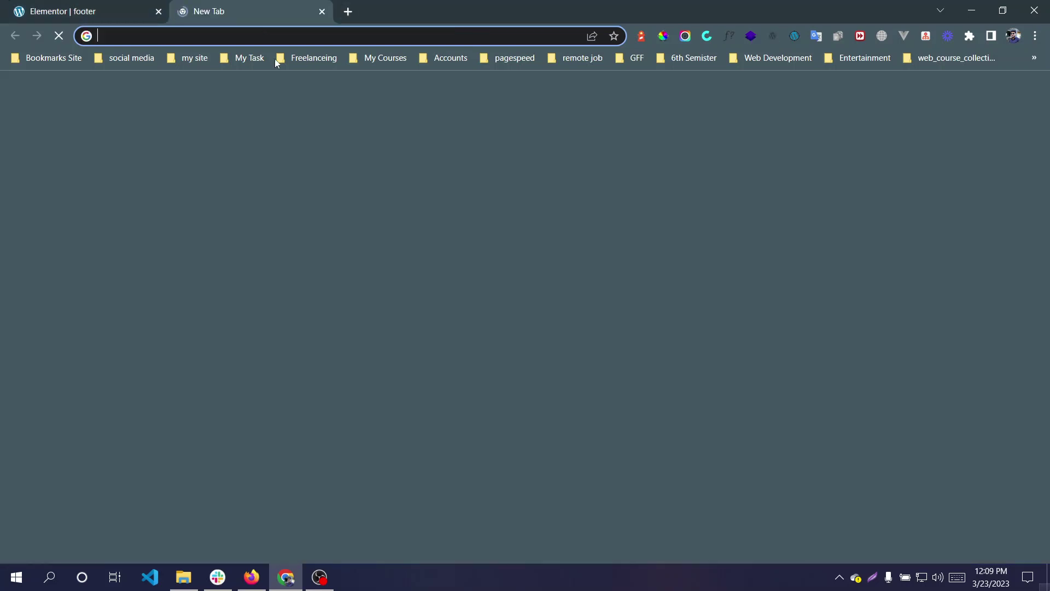
key(ctrl+v)
key(Return)
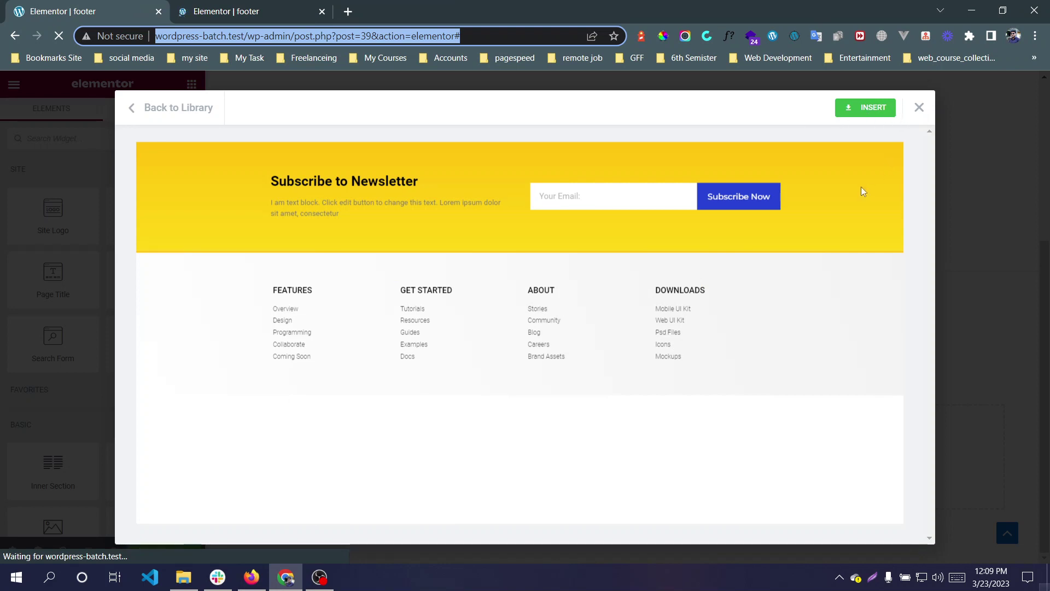
Place the new footer editor tab before the library preview tab and return to the editor tab.
click(285, 12)
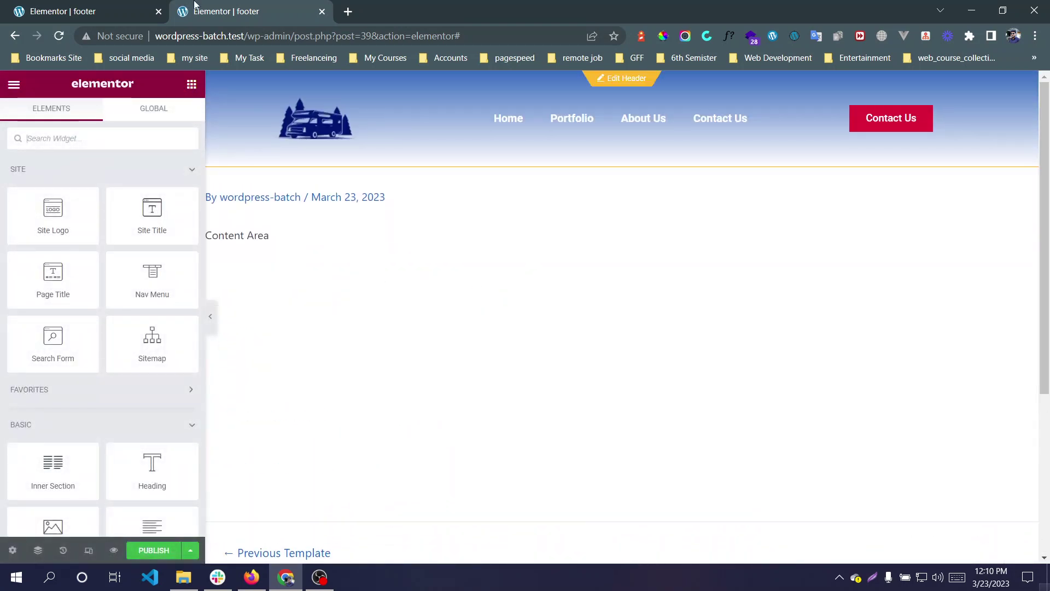
drag(249, 7, 87, 7)
click(276, 5)
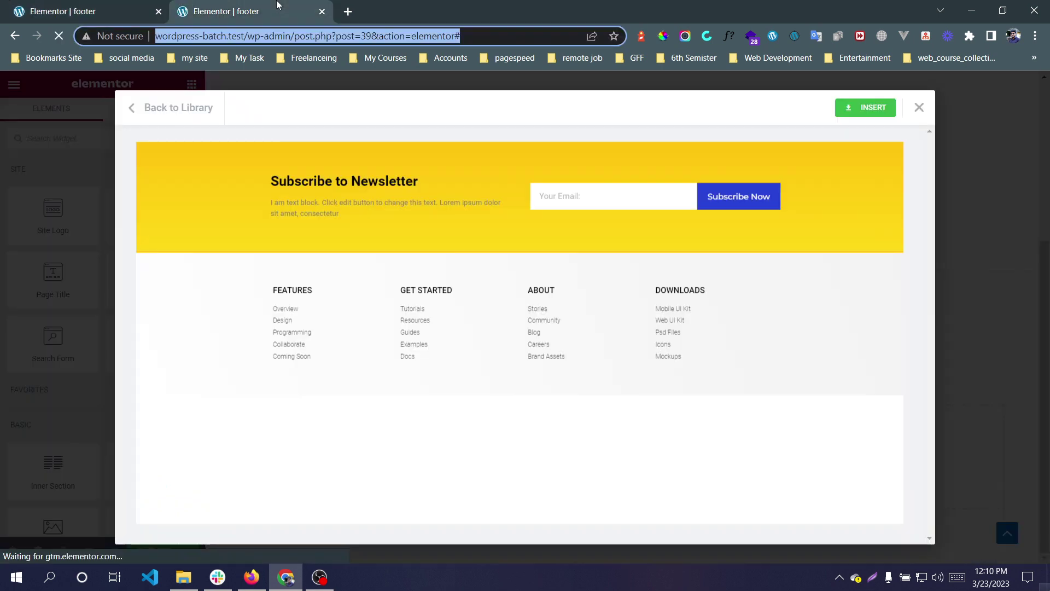
click(107, 5)
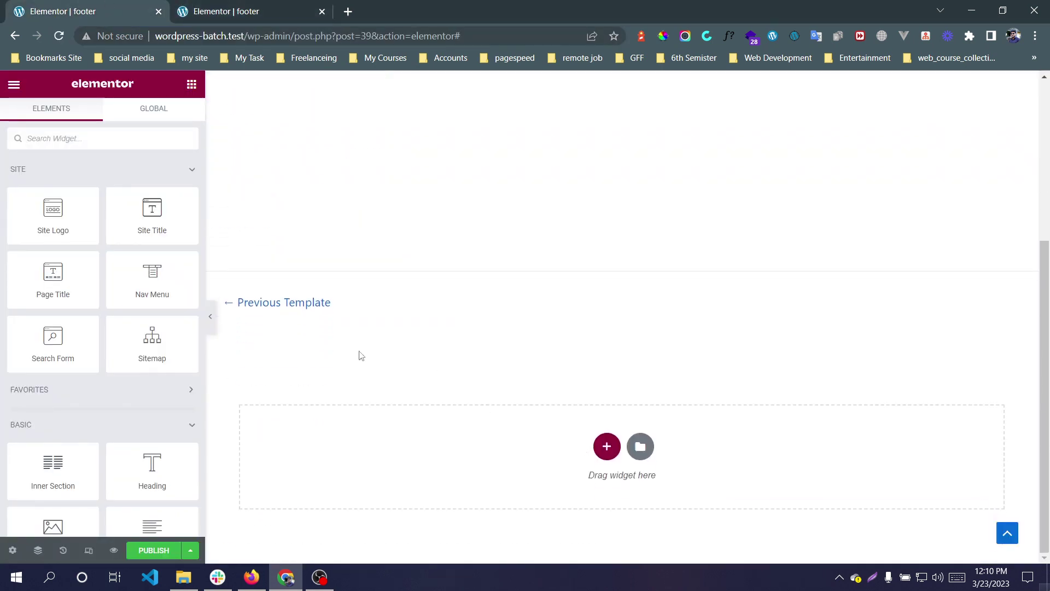
Add a new single-column section to the footer's empty area.
click(604, 443)
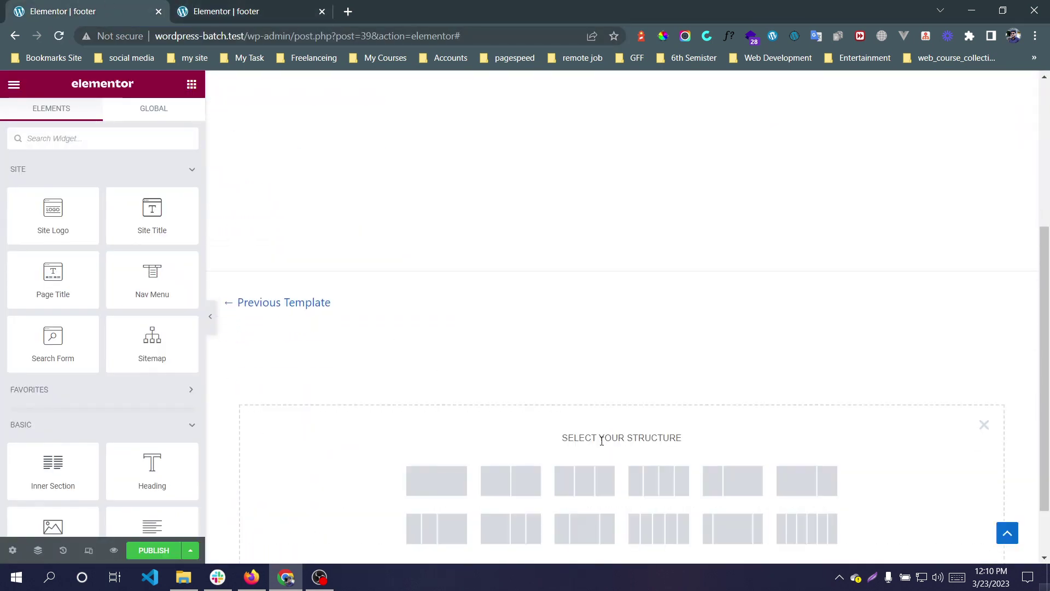
click(454, 408)
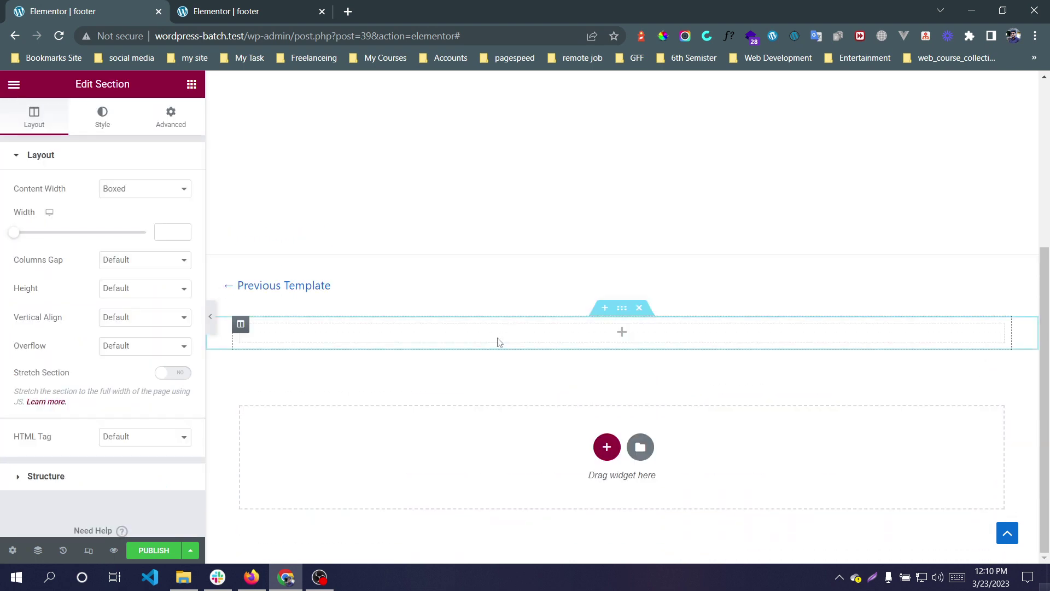
click(554, 334)
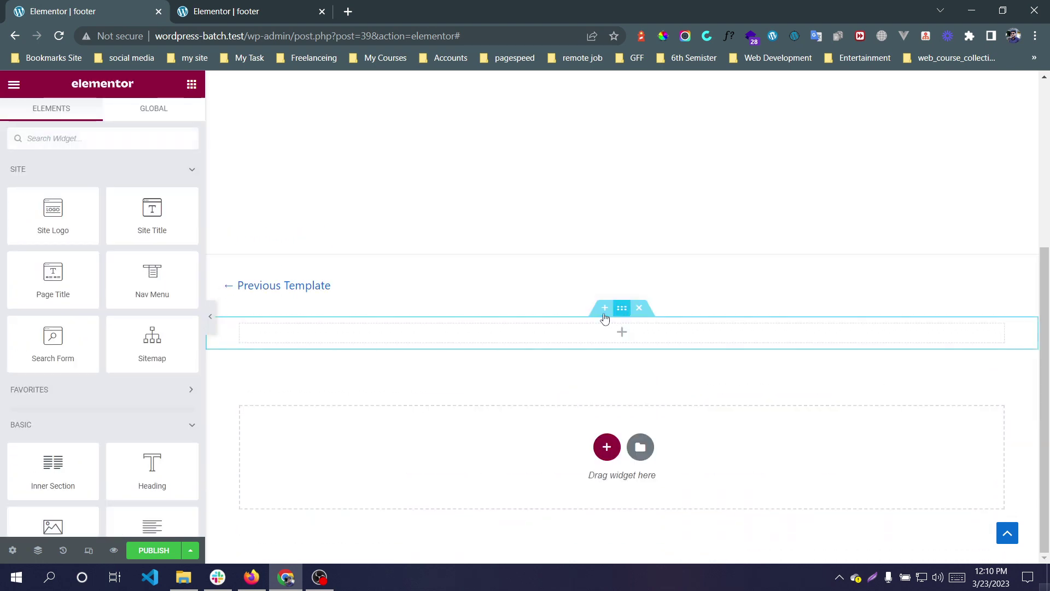
Unlink the new section's padding values and set its top and bottom padding to 50 px.
click(621, 308)
click(171, 117)
click(185, 259)
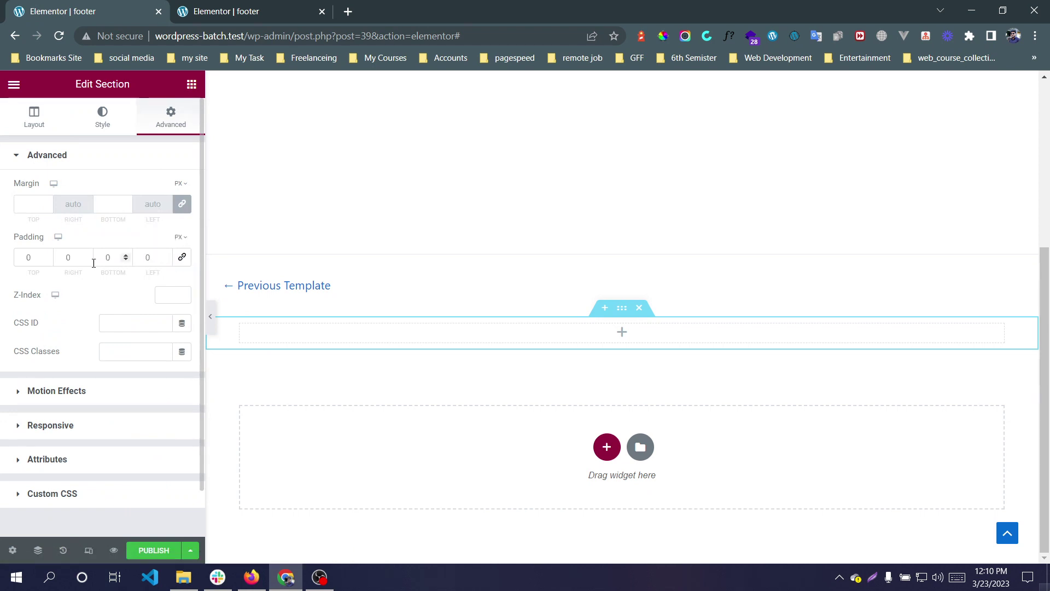
click(40, 256)
text(1)
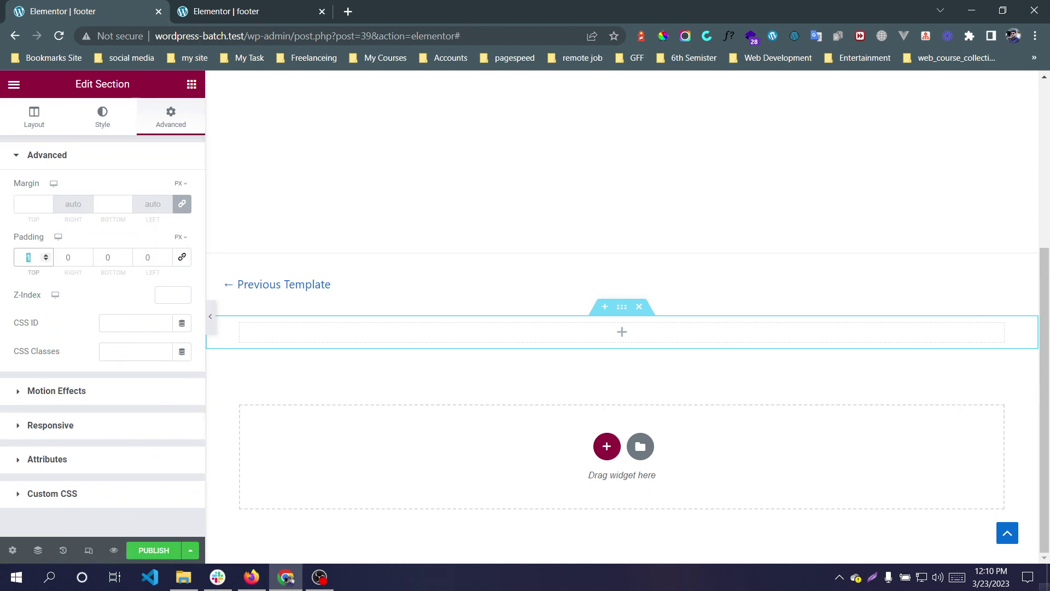
text(50)
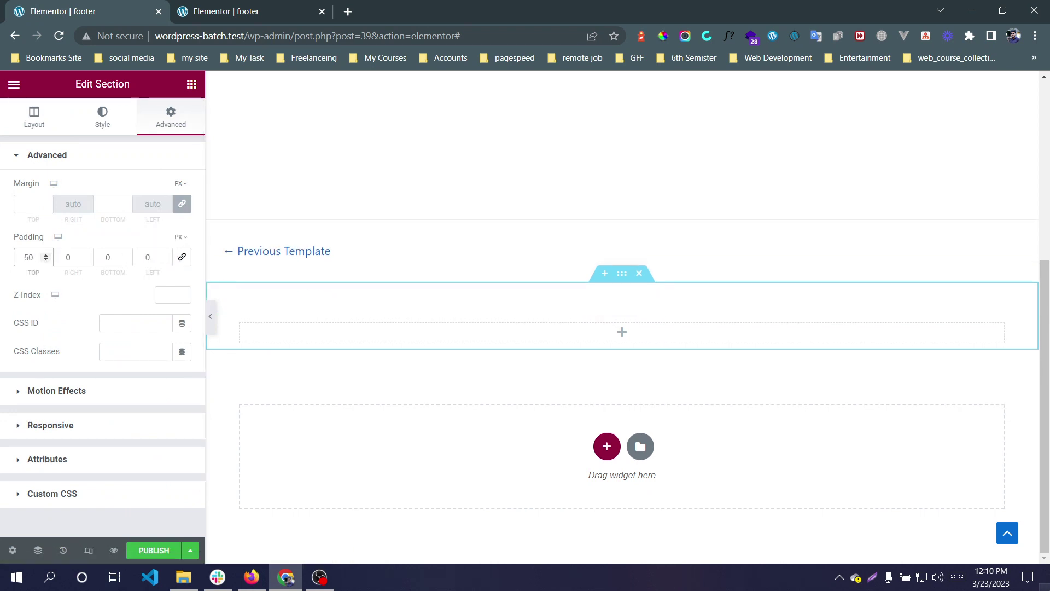
drag(116, 261, 97, 263)
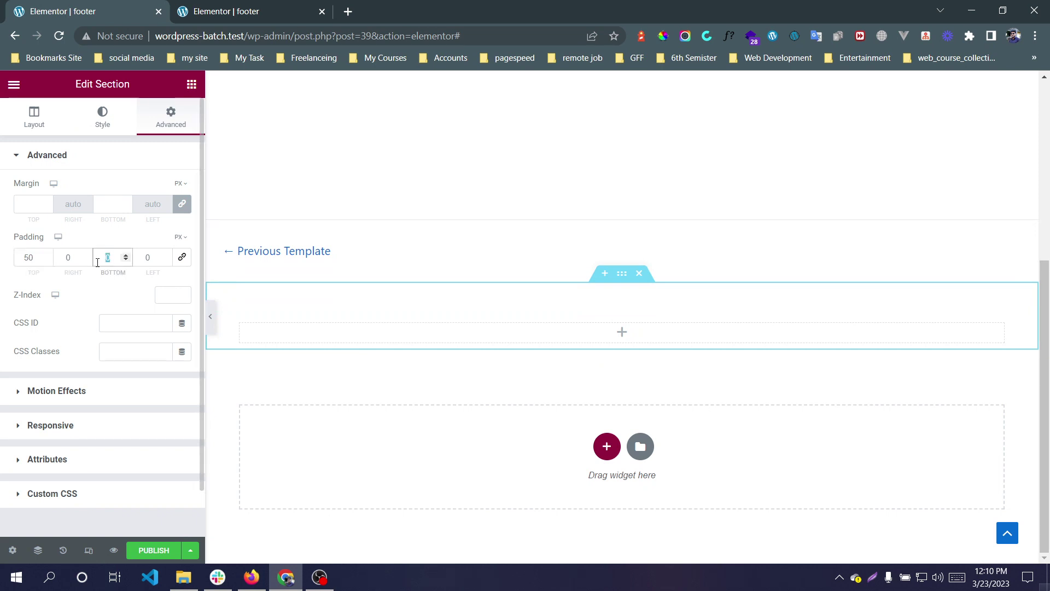
text(50)
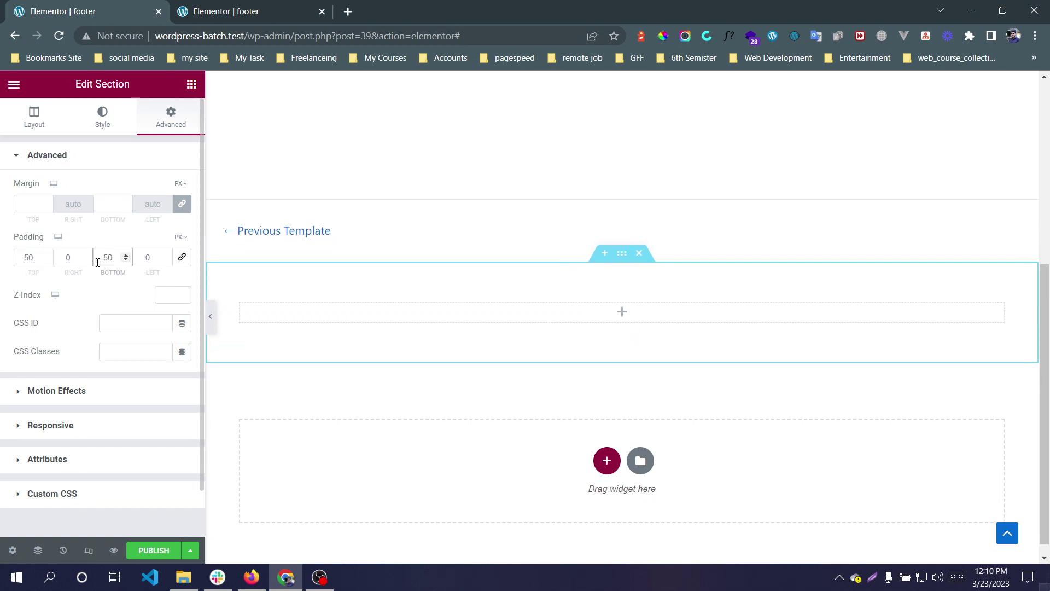
Copy the "Subscribe to Newsletter" heading text from the yellow reference block and return to the footer being edited.
click(223, 6)
triple_click(344, 181)
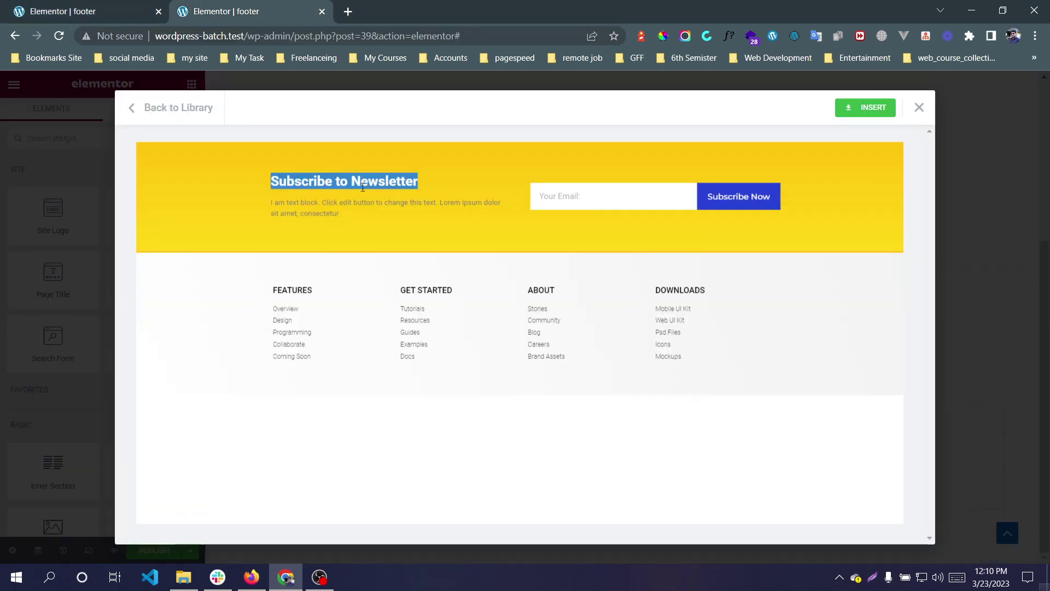
right_click(362, 187)
click(383, 199)
click(77, 5)
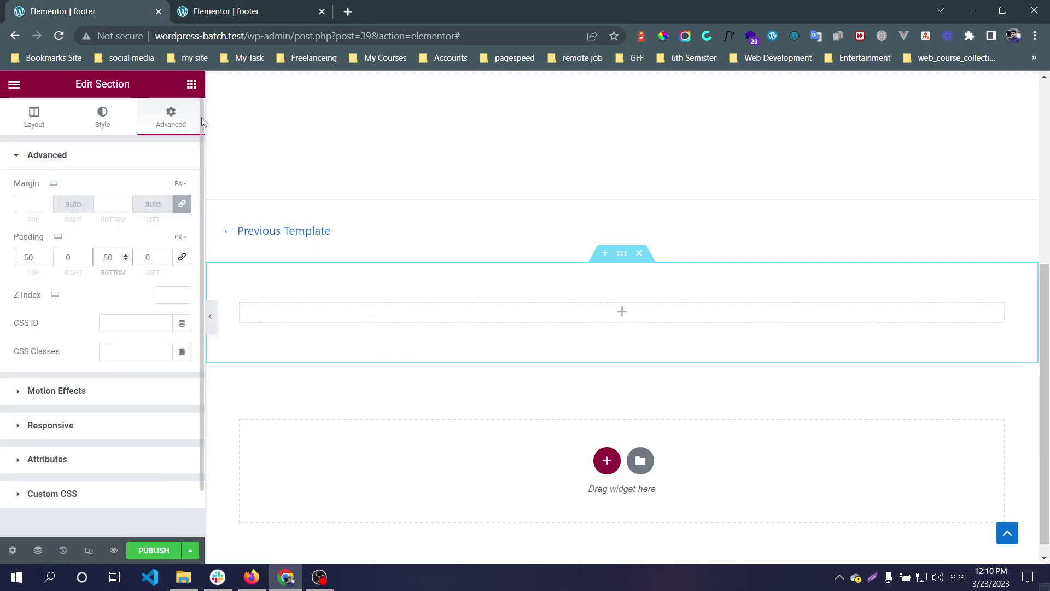
Duplicate the section's empty column to make a two-column layout.
click(191, 83)
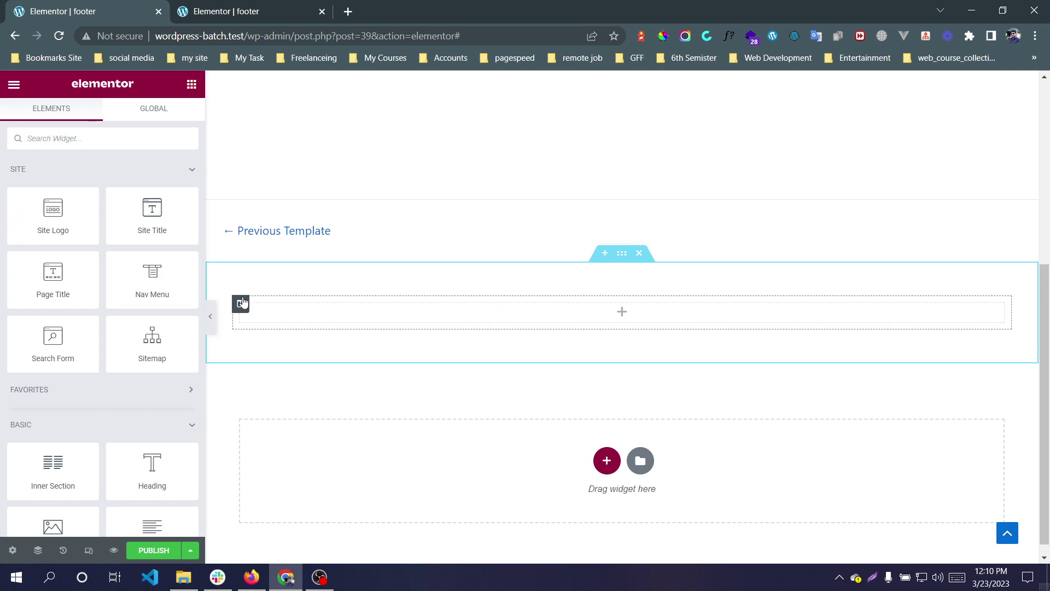
right_click(242, 303)
click(310, 328)
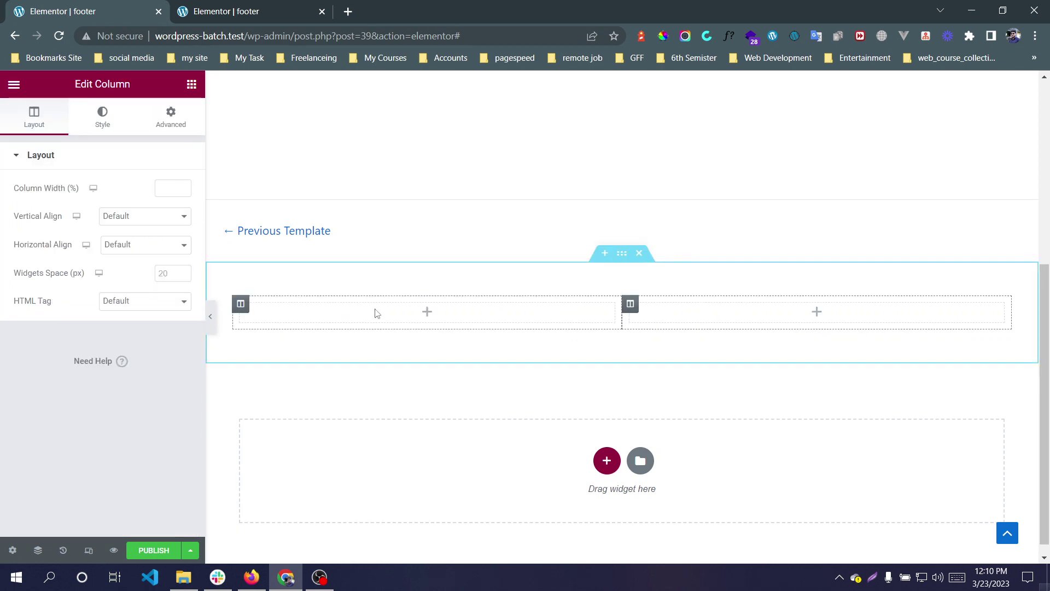
Add a Heading widget to the first column and replace its title with the copied text "Subscribe to Newsletter".
click(427, 311)
scroll(145, 344, down, 2)
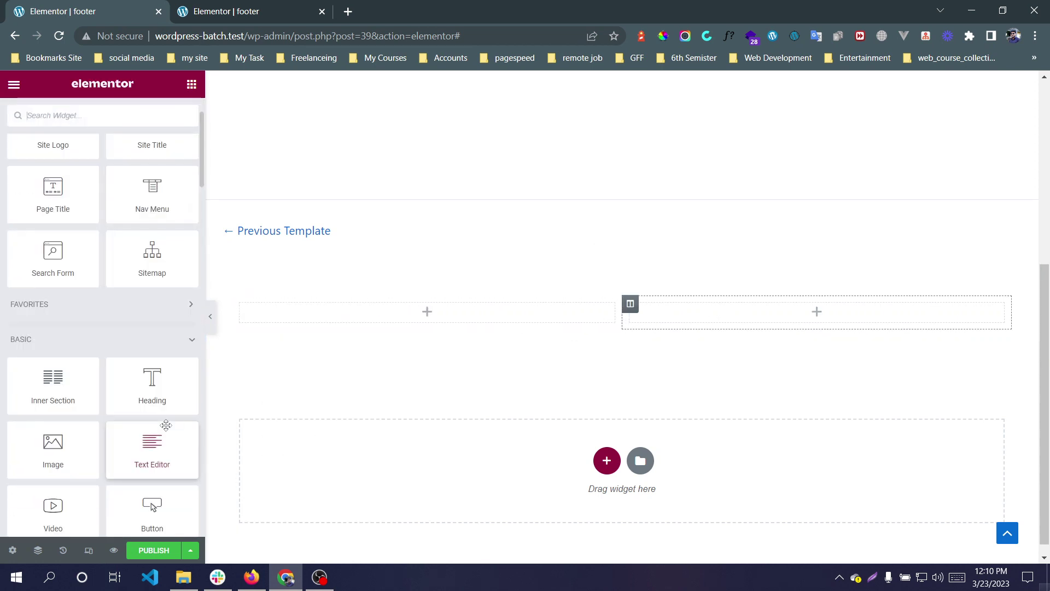
drag(145, 388, 432, 307)
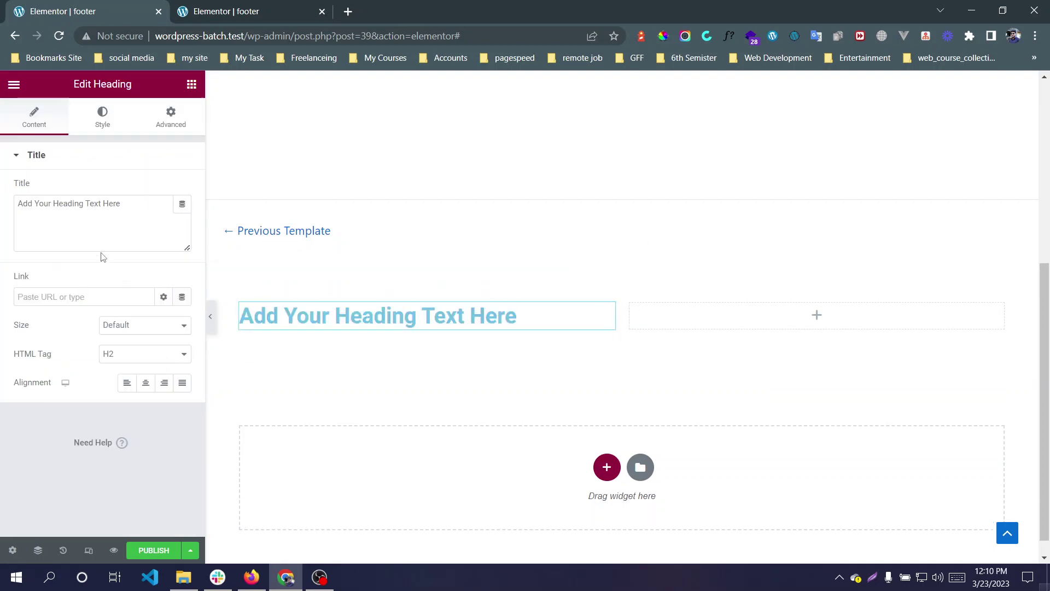
key(ctrl+a)
key(ctrl+v)
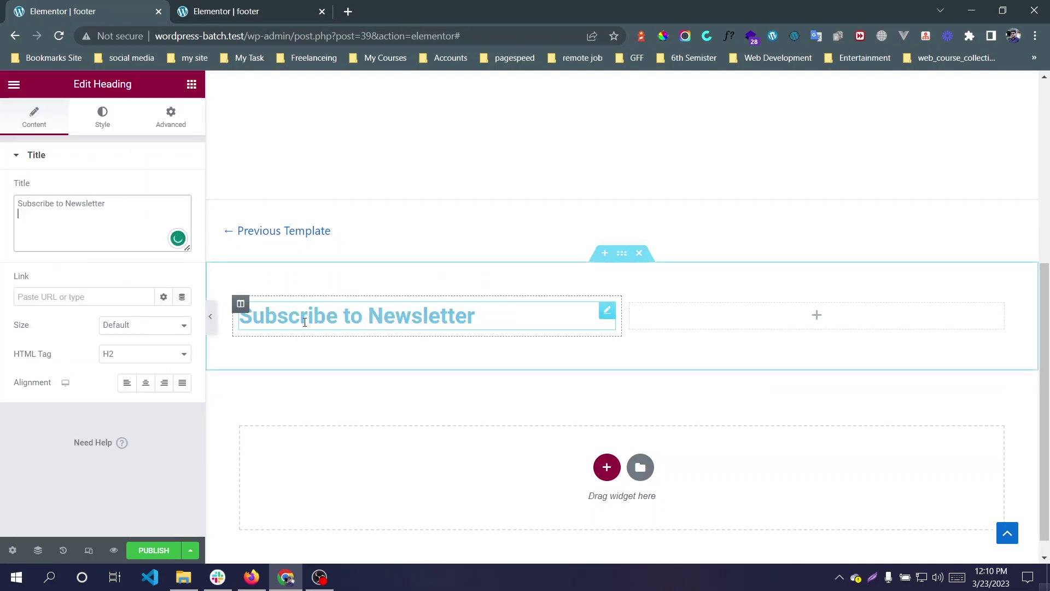
Set the newsletter section's background type to Classic and open its background color for editing.
click(616, 257)
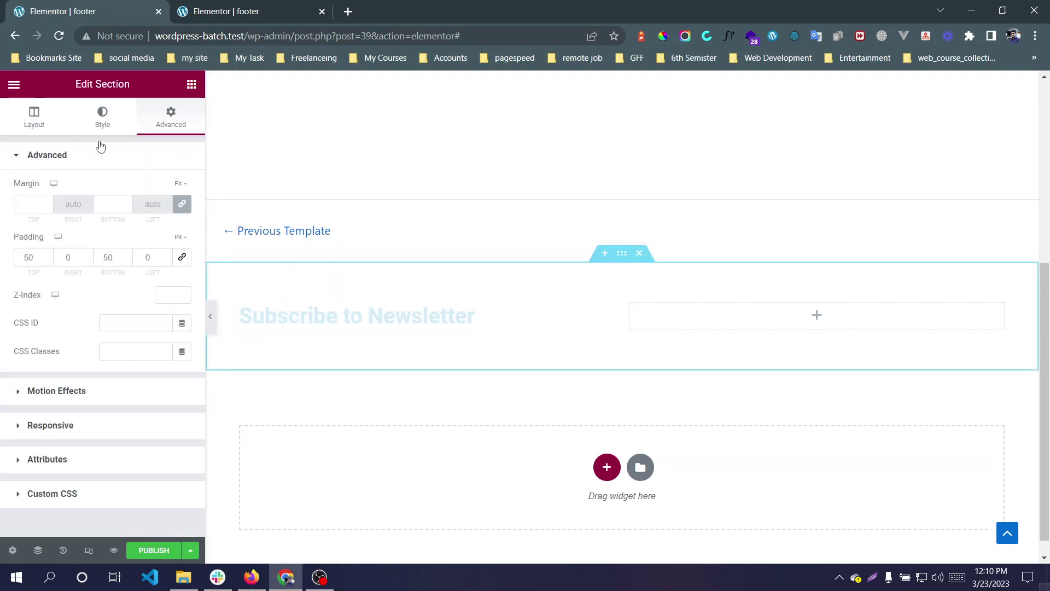
click(102, 115)
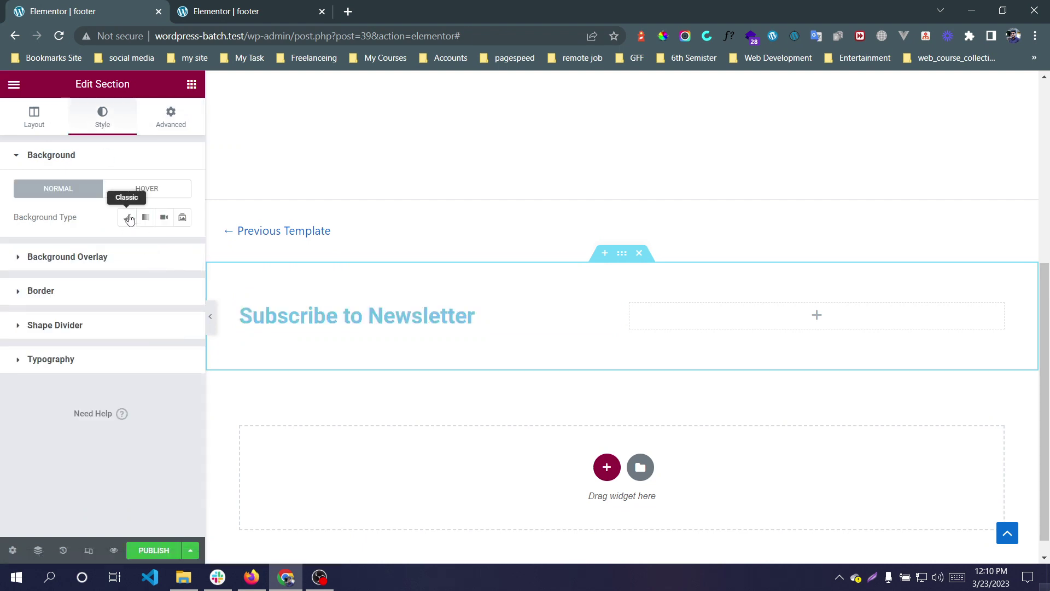
click(127, 217)
click(183, 255)
Sample the yellow FFC810 from the upper part of the reference banner and apply it as the section's background color.
click(240, 19)
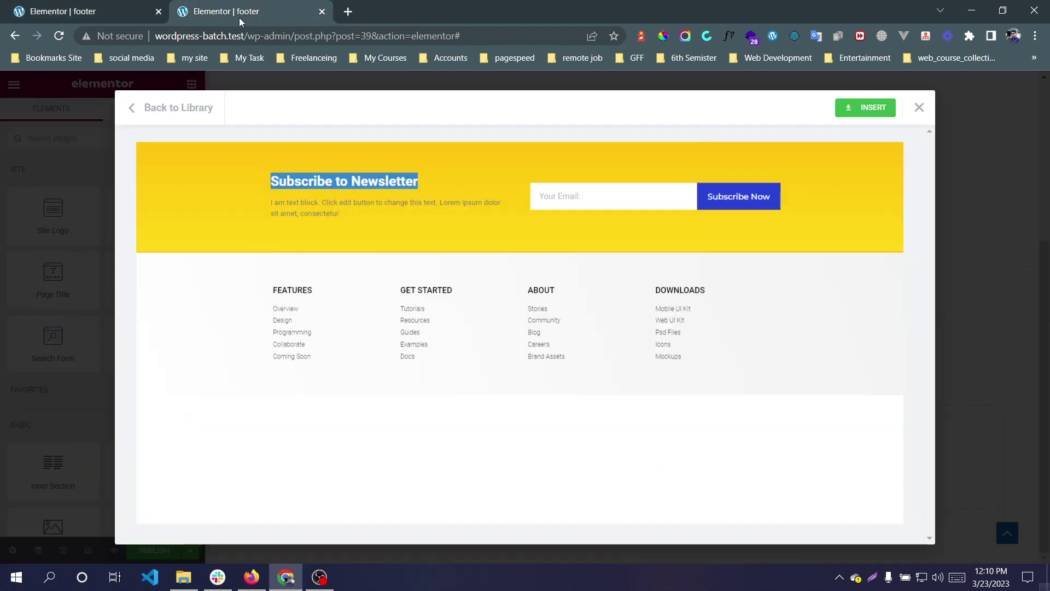
click(490, 215)
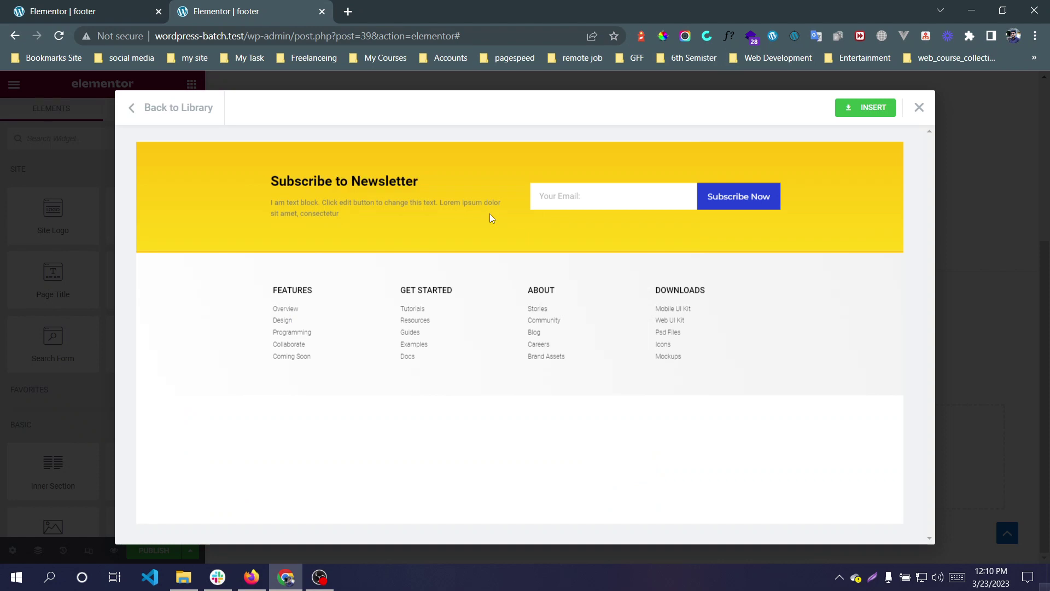
key(alt+p)
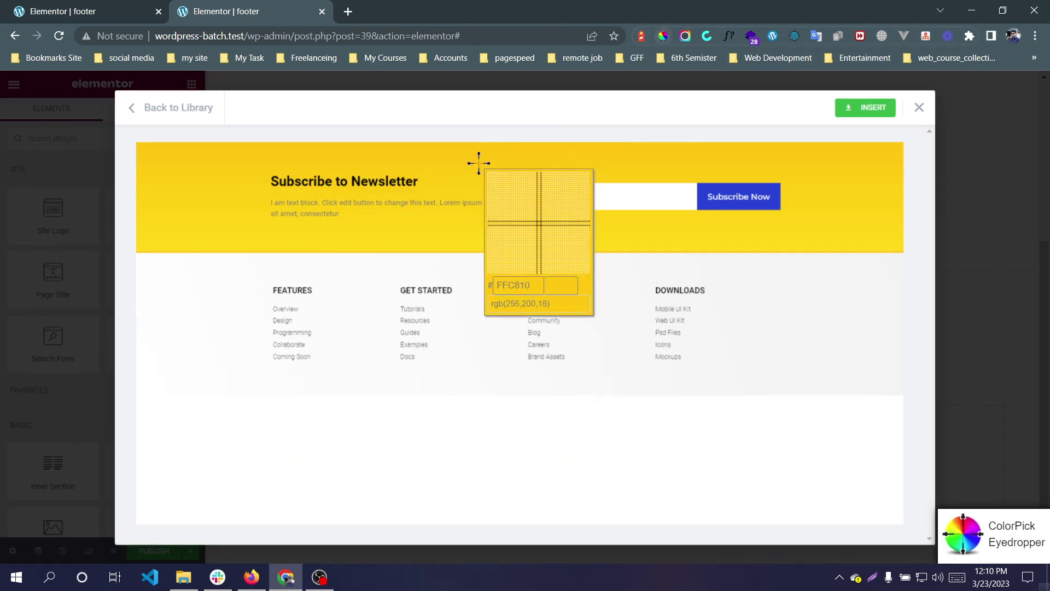
click(480, 163)
right_click(519, 182)
click(546, 193)
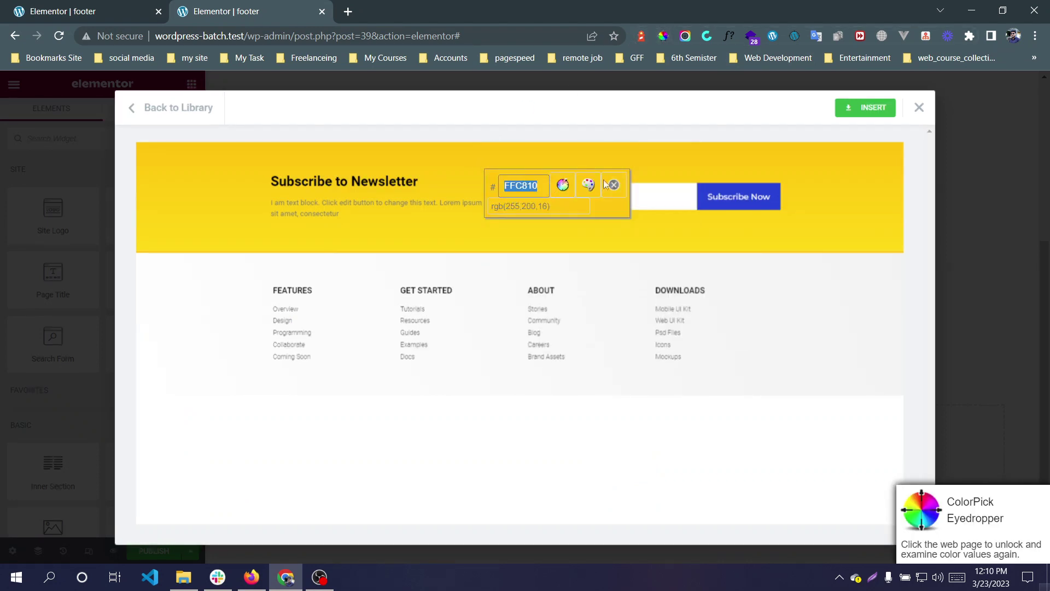
click(614, 186)
click(76, 11)
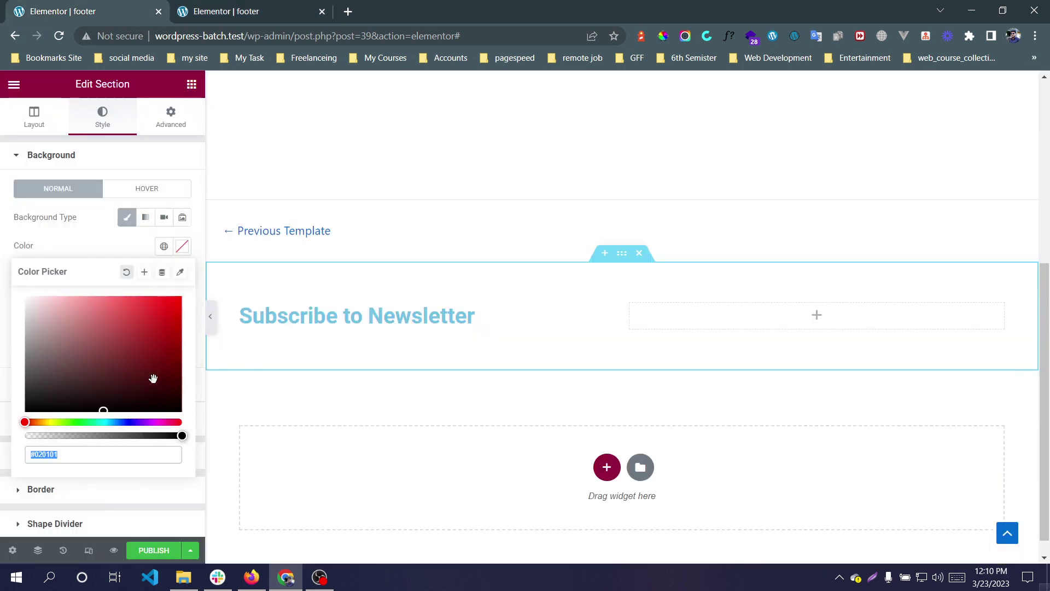
key(ctrl+v)
Change the newsletter heading's text color to the dark navy global theme color.
click(438, 334)
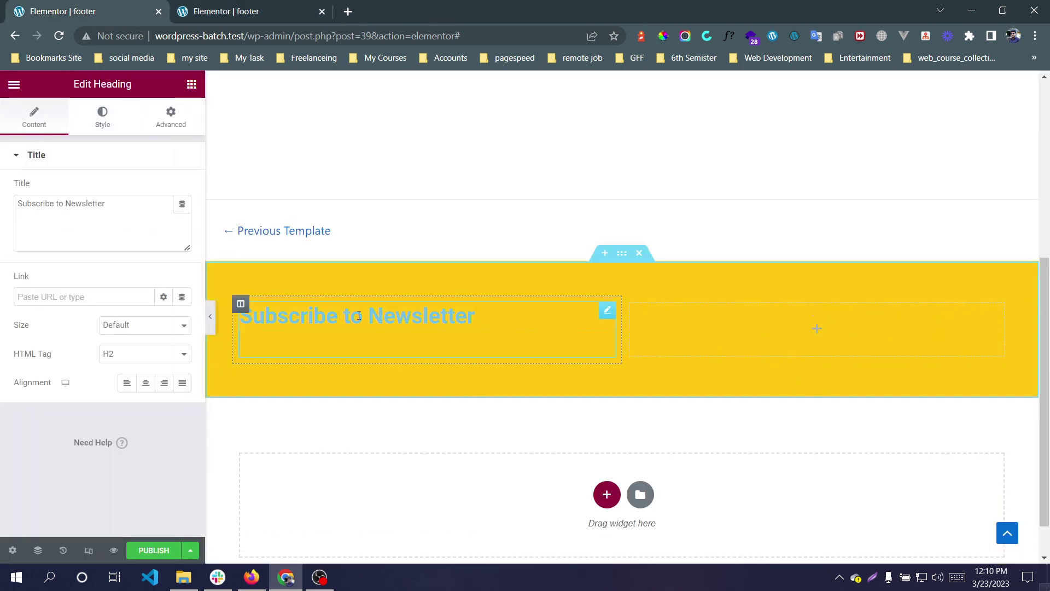
click(99, 115)
click(164, 189)
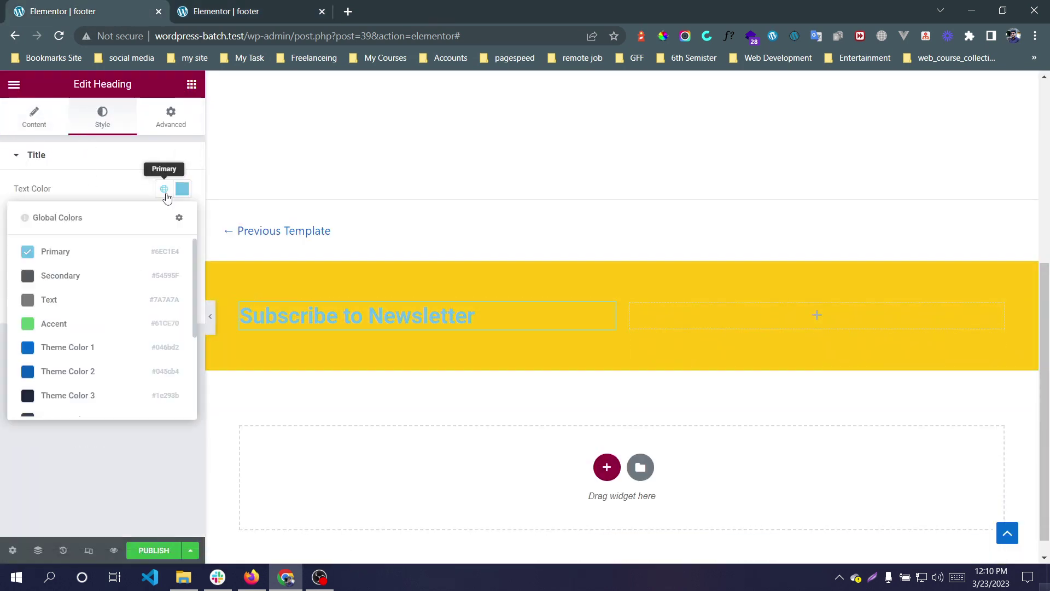
scroll(115, 389, down, 3)
click(86, 274)
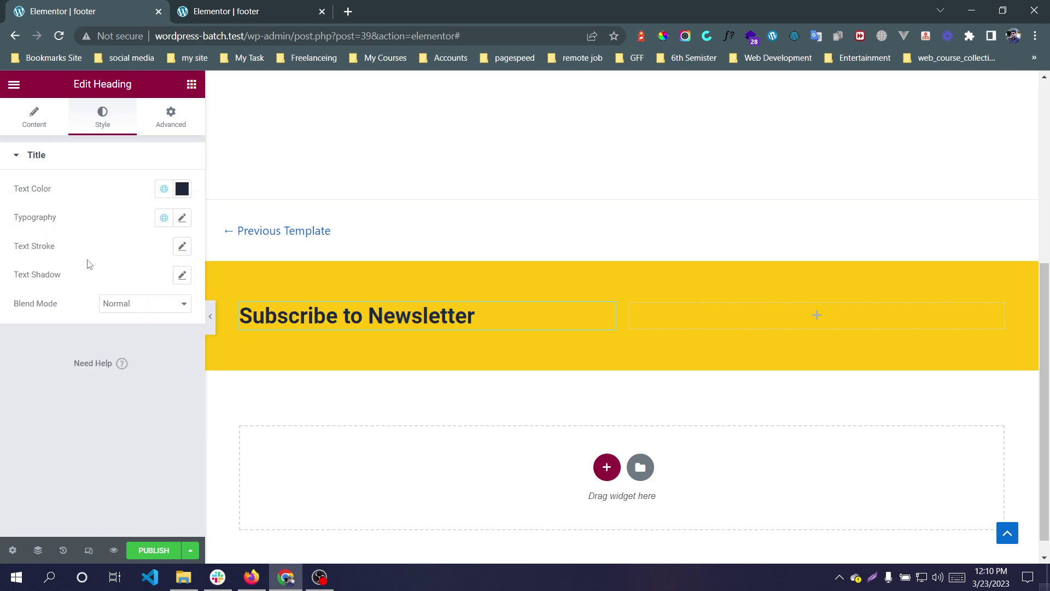
Copy the description paragraph beneath the reference block's newsletter heading and return to the footer being edited.
key(ctrl+Tab)
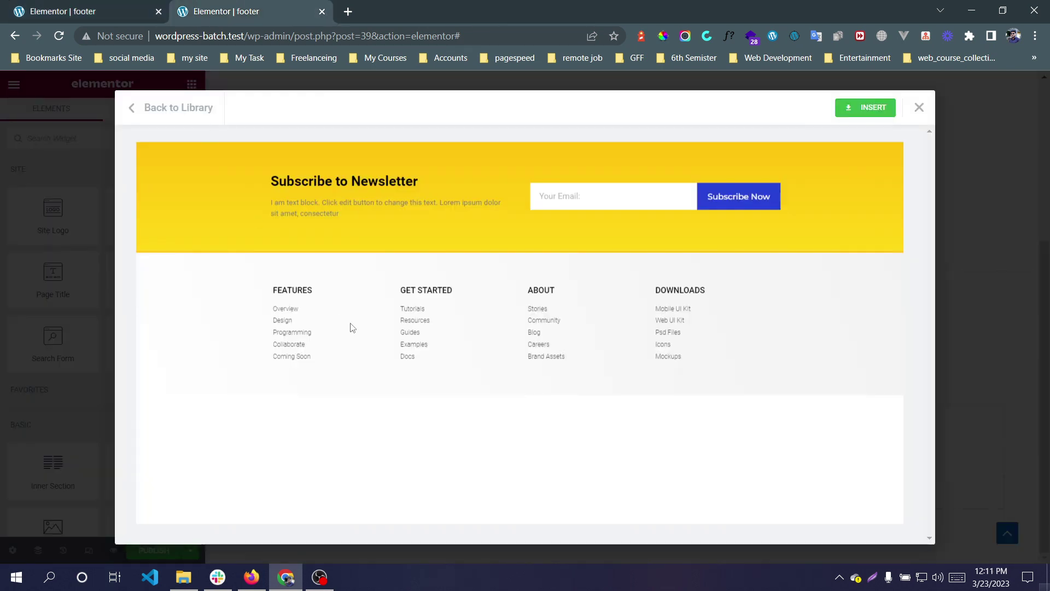
triple_click(331, 216)
right_click(331, 214)
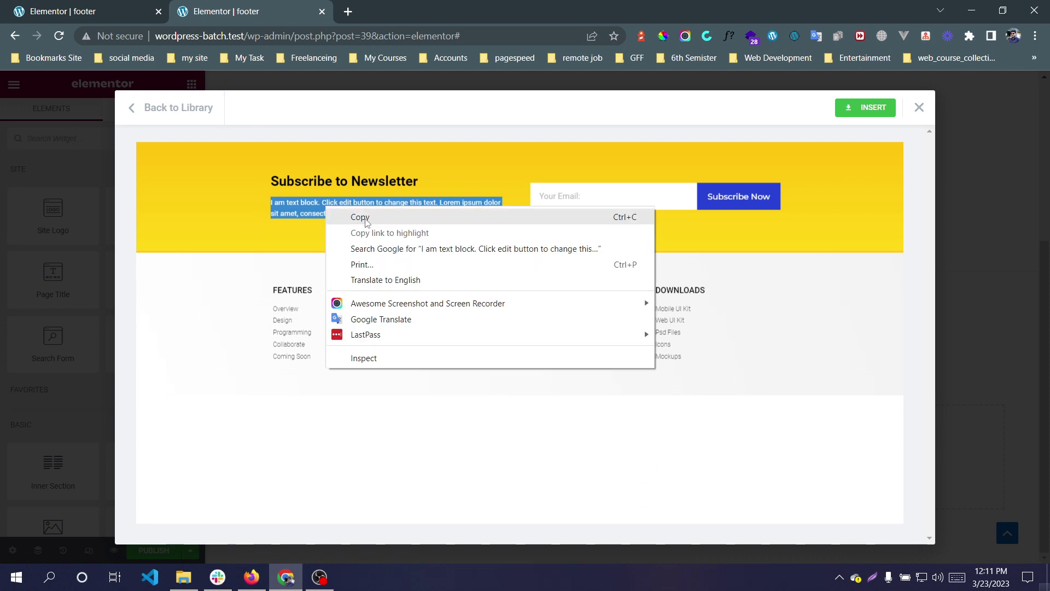
click(366, 219)
click(170, 14)
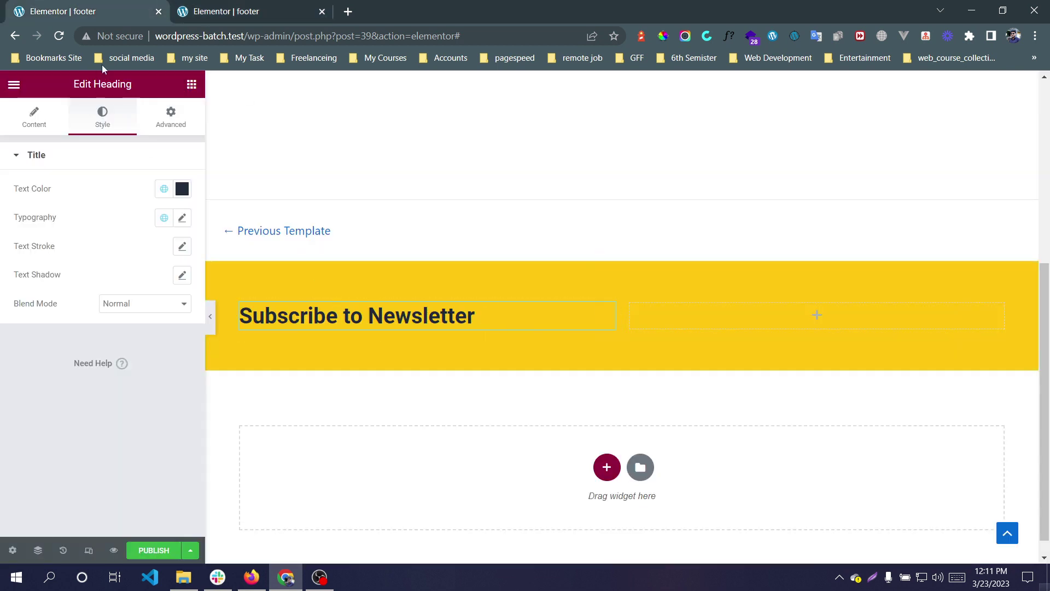
Add a Text Editor widget below the heading and replace its text with the copied "I am text block..." paragraph.
click(192, 85)
scroll(142, 328, down, 3)
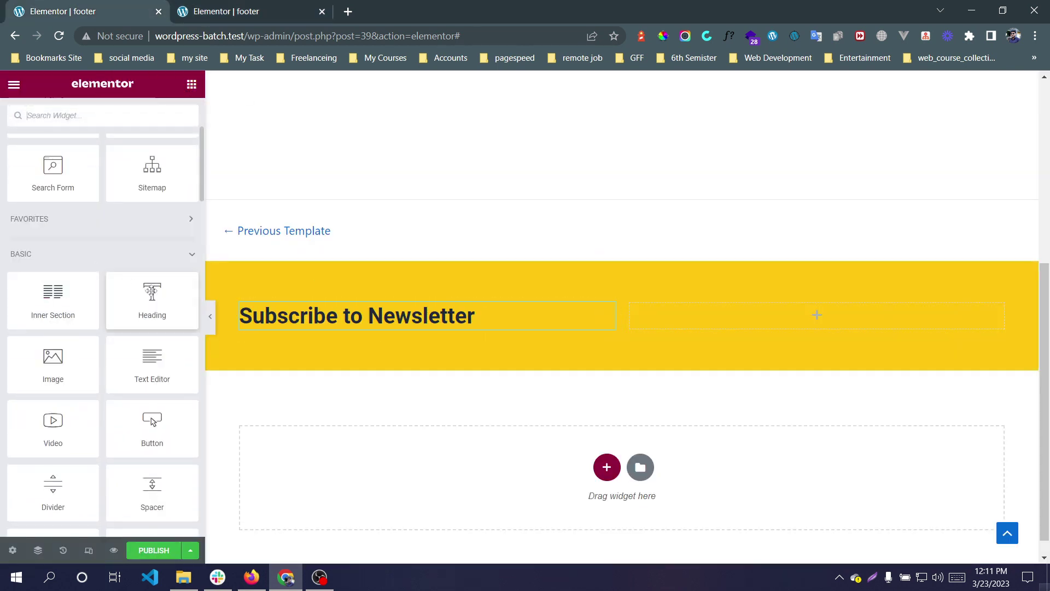
drag(141, 358, 418, 336)
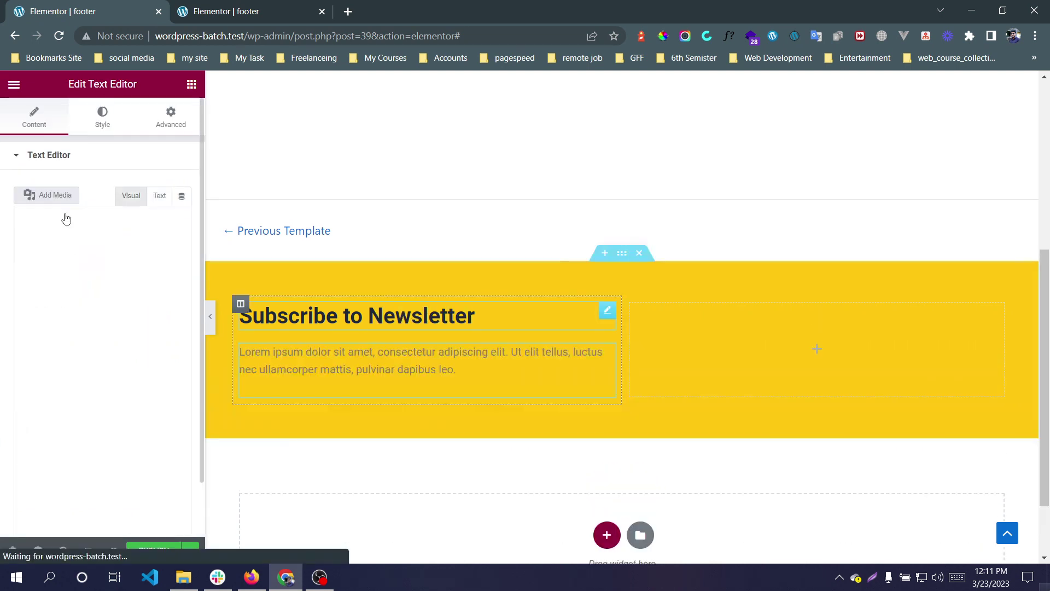
click(158, 197)
key(ctrl+a)
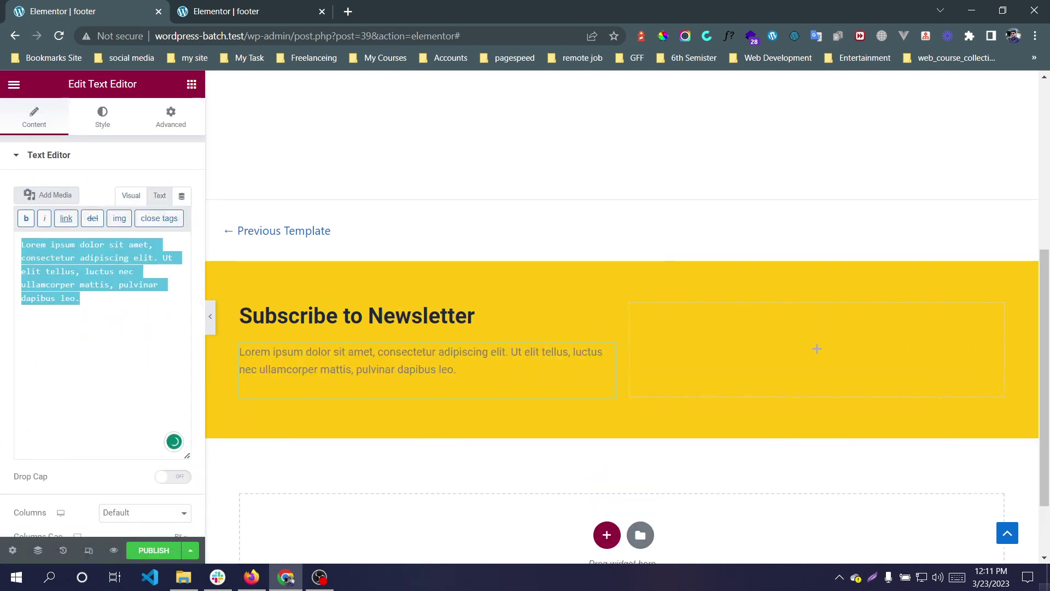
key(ctrl+v)
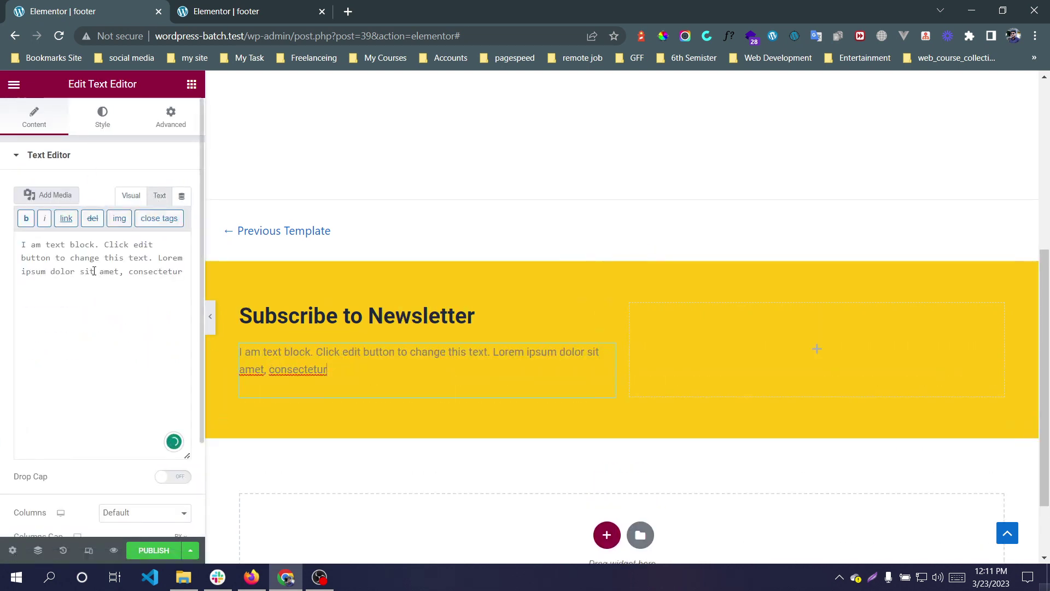
Change the description paragraph's text color to the dark navy global theme color.
click(90, 125)
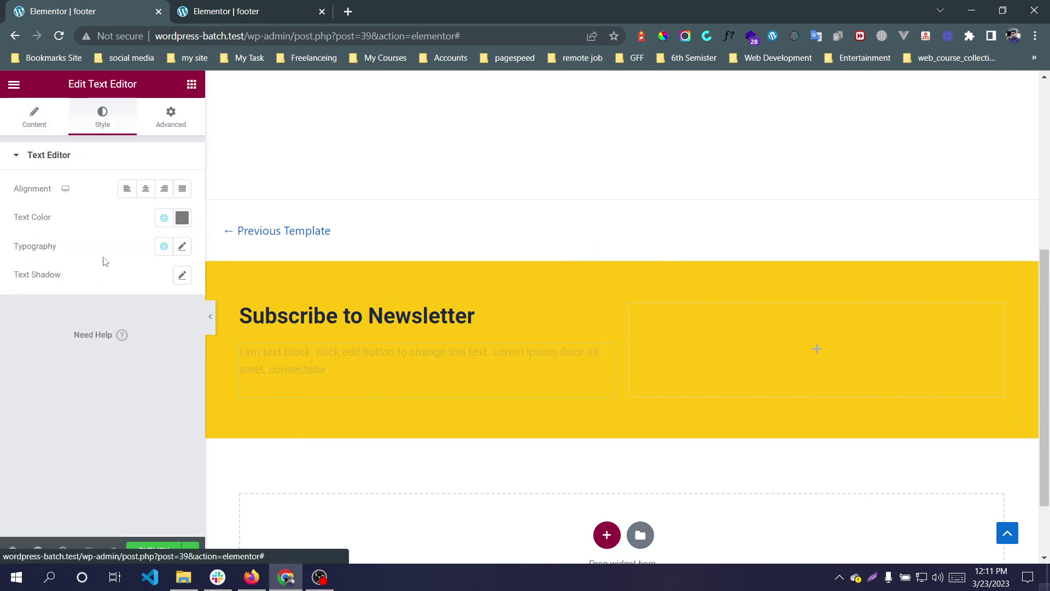
click(164, 218)
scroll(70, 378, down, 2)
click(90, 290)
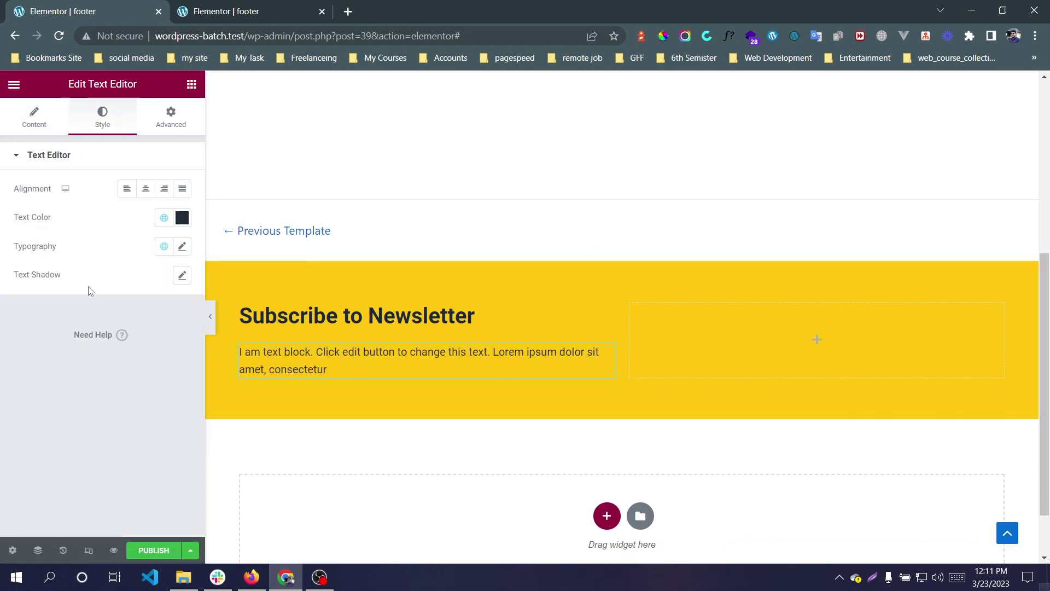
click(427, 364)
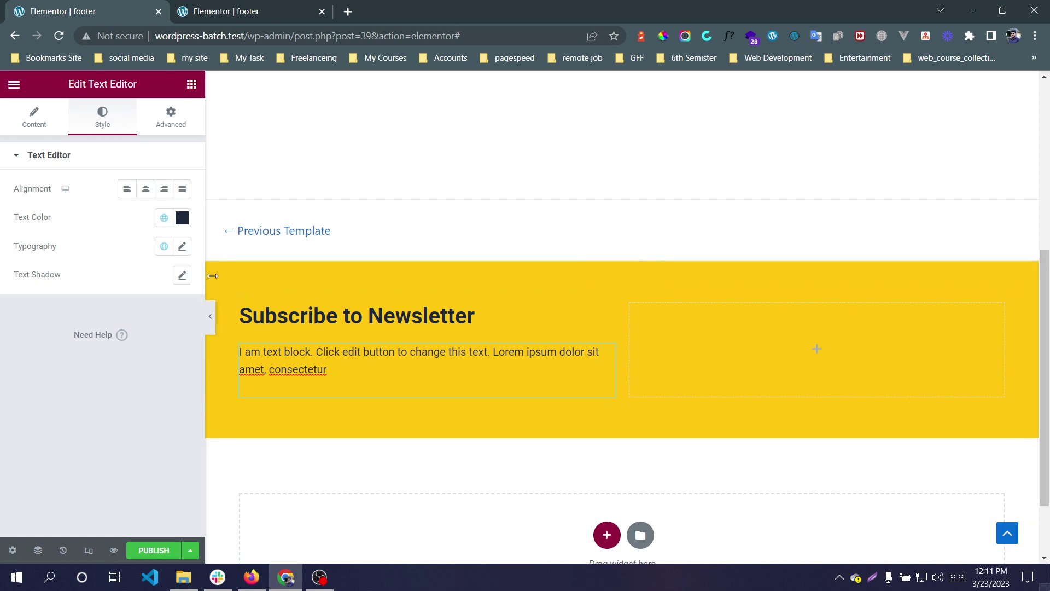
Add a Form widget to the empty column beside the newsletter heading.
click(258, 5)
click(108, 13)
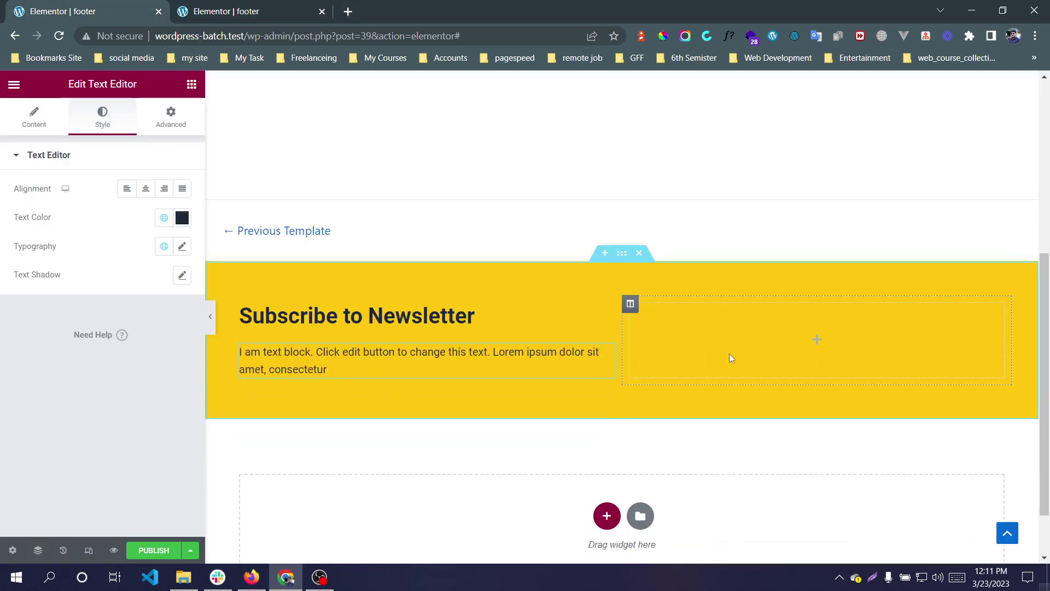
click(817, 339)
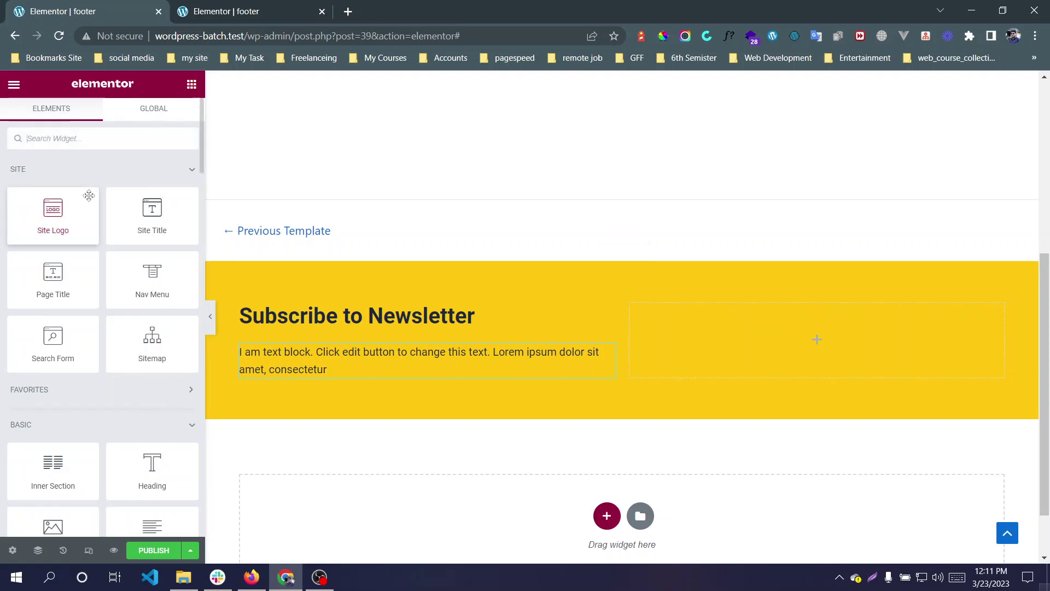
scroll(88, 196, down, 8)
scroll(89, 195, down, 12)
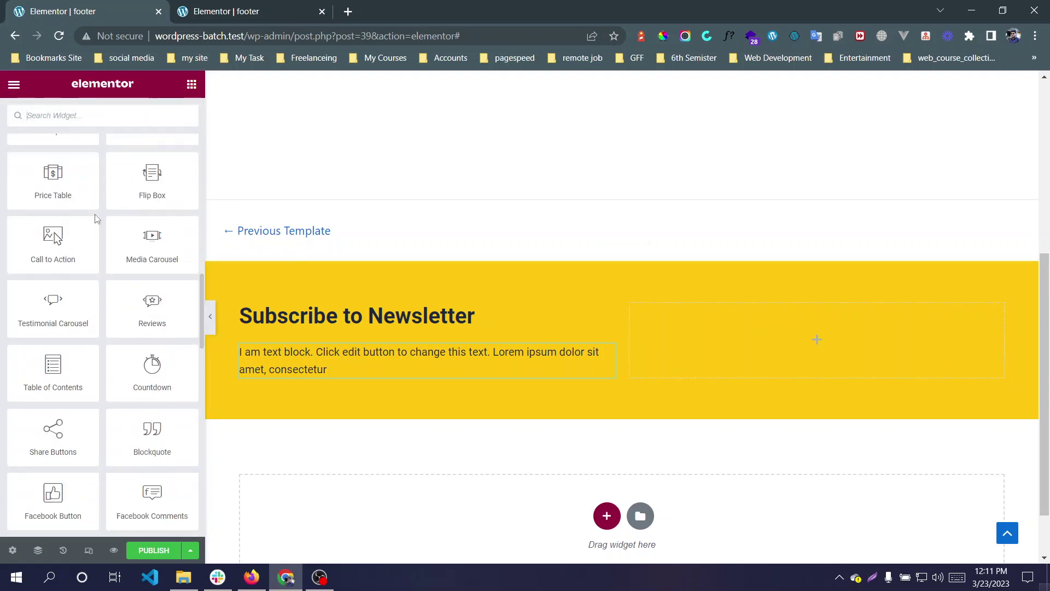
scroll(150, 277, down, 5)
scroll(135, 304, up, 5)
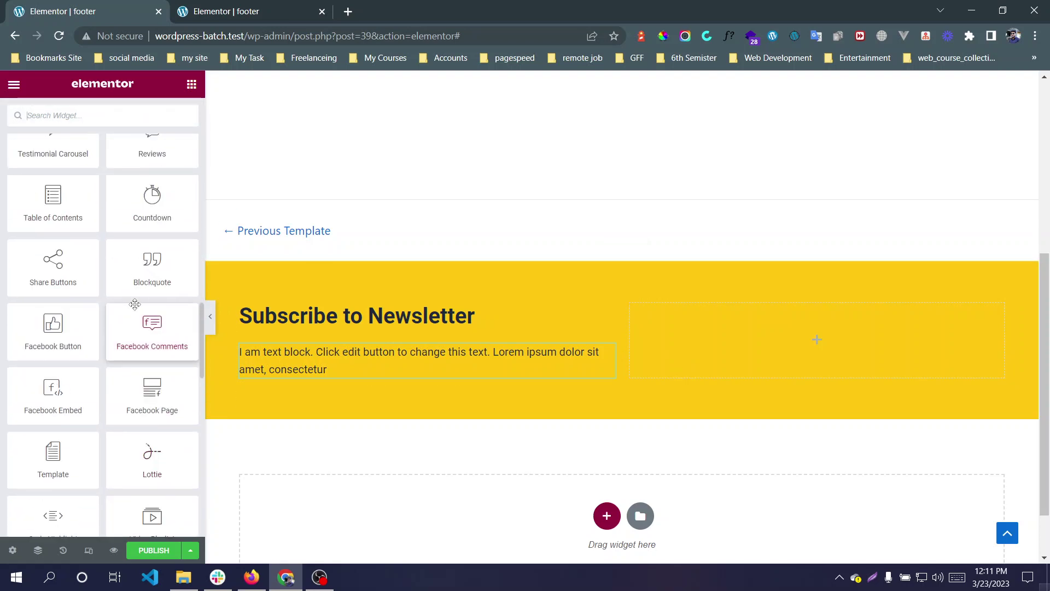
scroll(135, 304, up, 4)
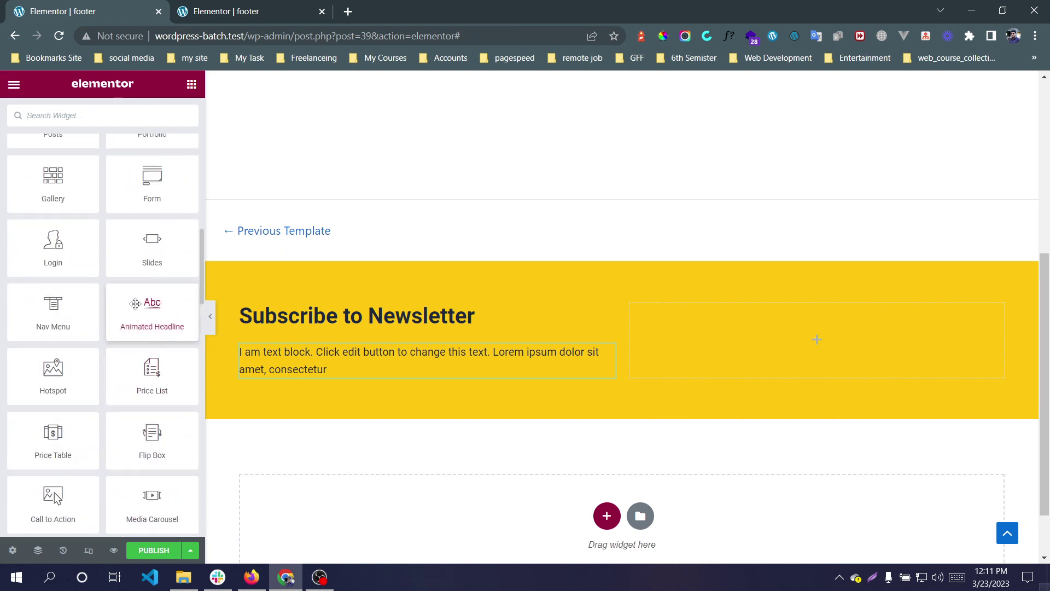
drag(150, 182, 746, 366)
scroll(743, 364, down, 2)
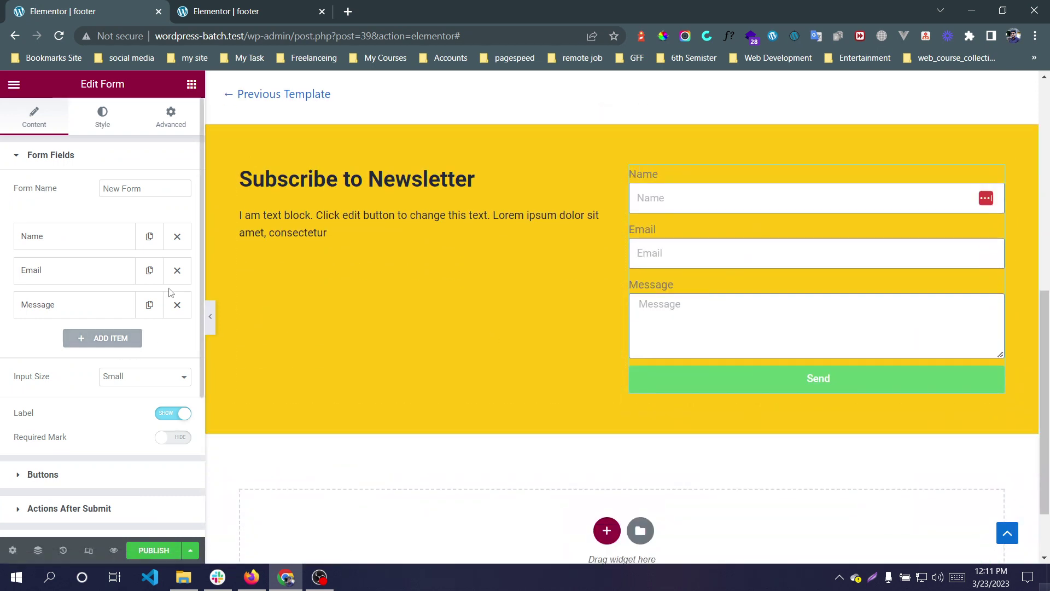
Remove the Message and Name fields from the form and clear the form name.
click(176, 305)
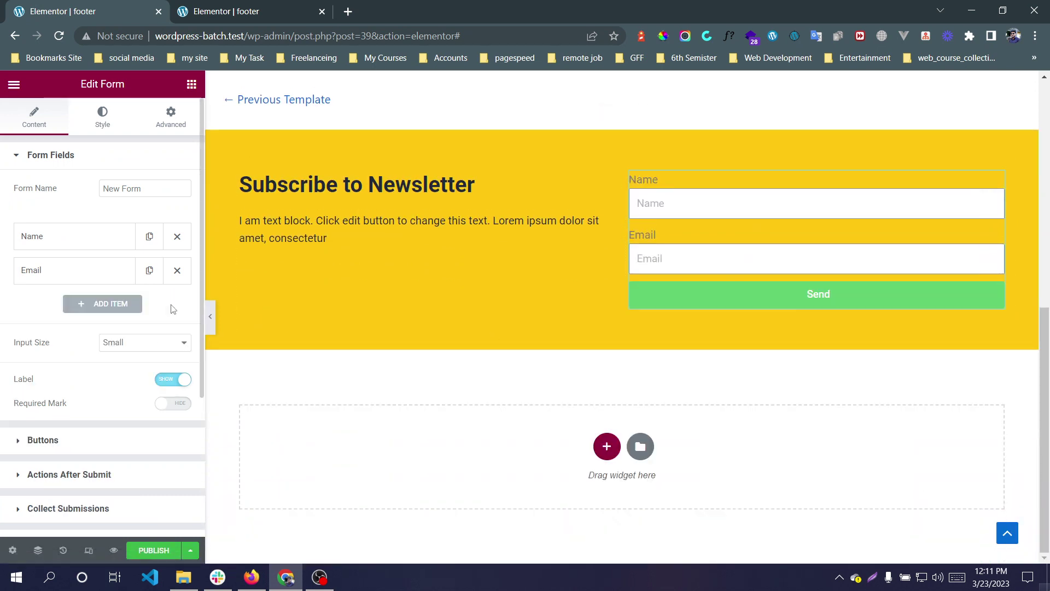
click(174, 241)
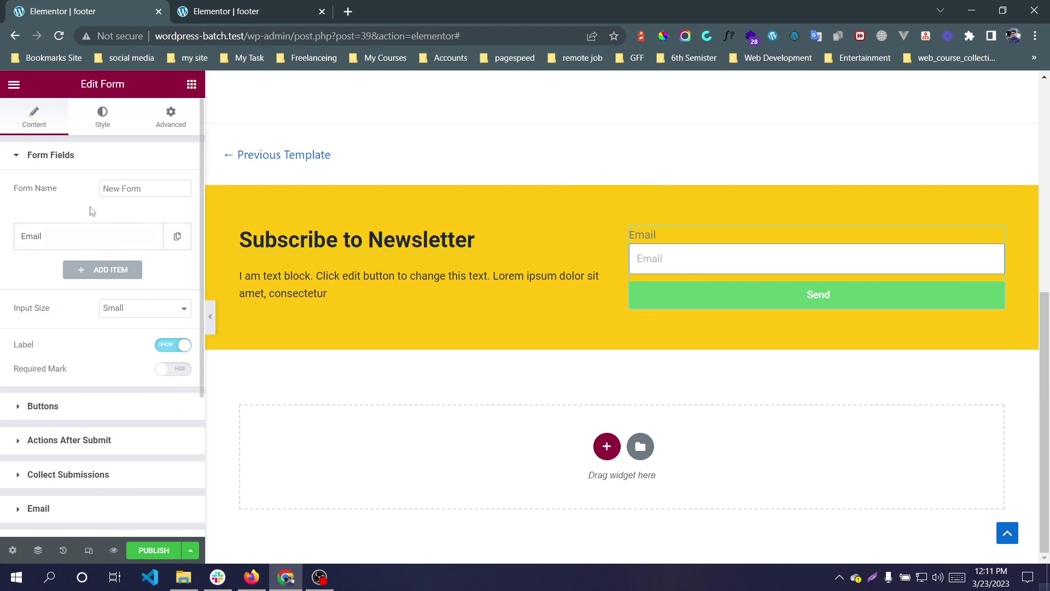
drag(141, 188, 56, 194)
key(BackSpace)
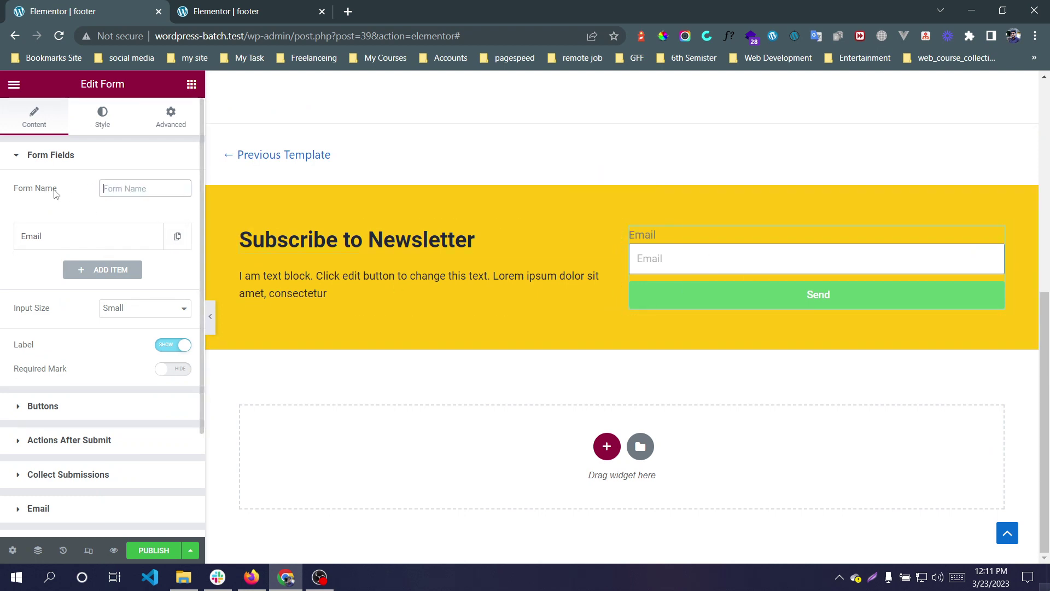
Clear the Email field's label, keeping its type as Email and its placeholder as Email.
click(109, 248)
click(147, 298)
click(144, 296)
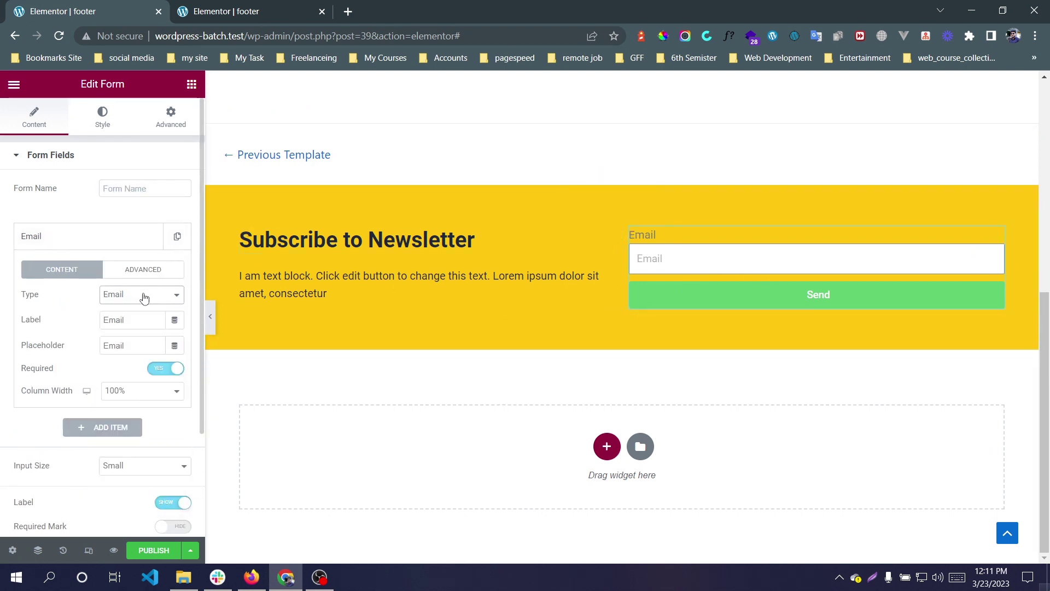
click(137, 295)
click(130, 296)
drag(129, 320, 39, 320)
key(BackSpace)
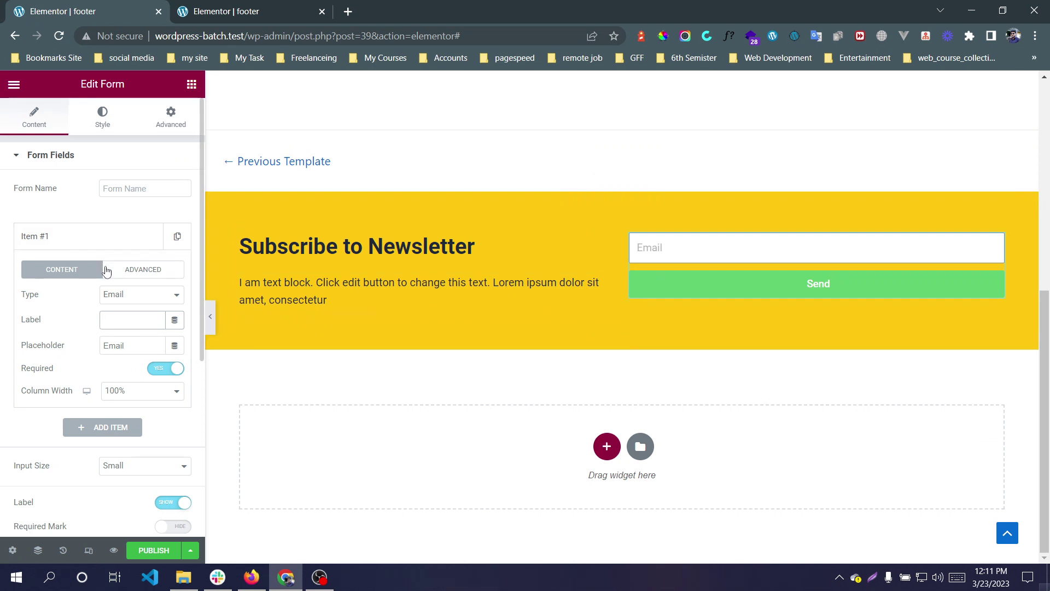
Try center and left alignments for the form's submit button and return it to justified.
scroll(106, 268, down, 5)
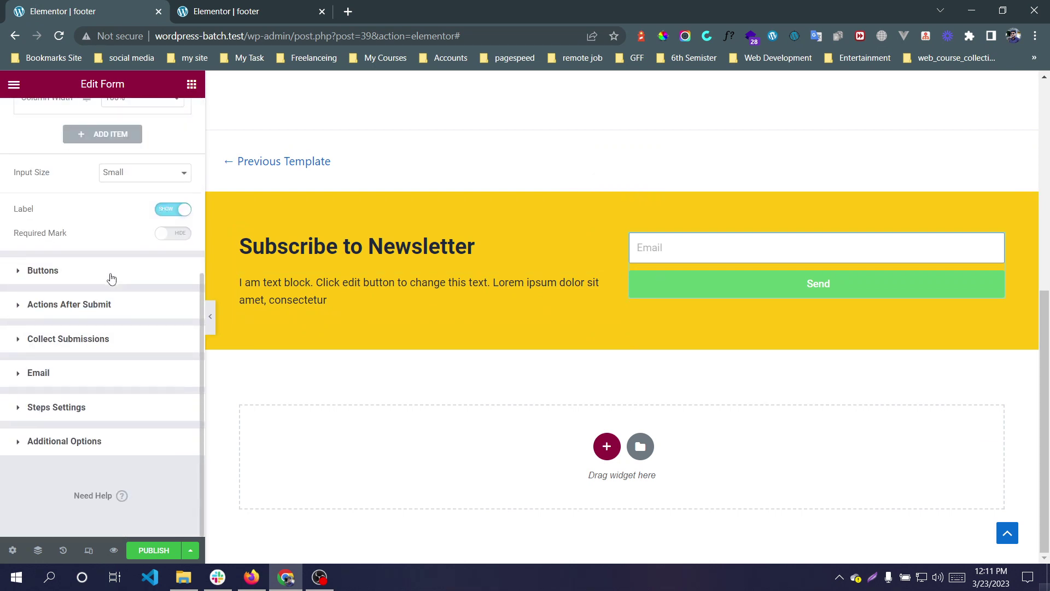
click(86, 278)
scroll(137, 307, down, 3)
scroll(140, 311, up, 3)
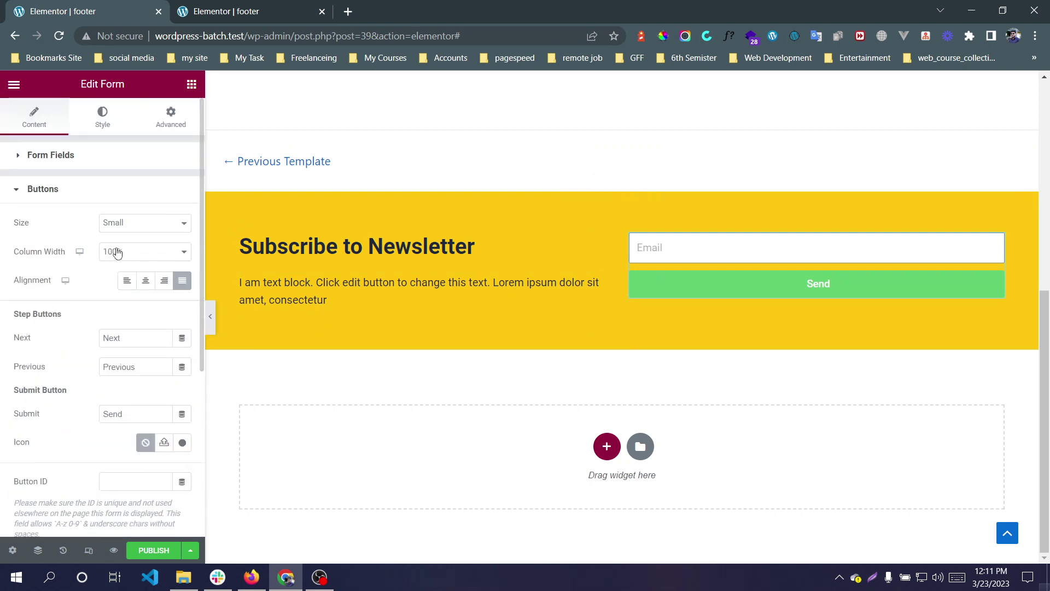
click(145, 281)
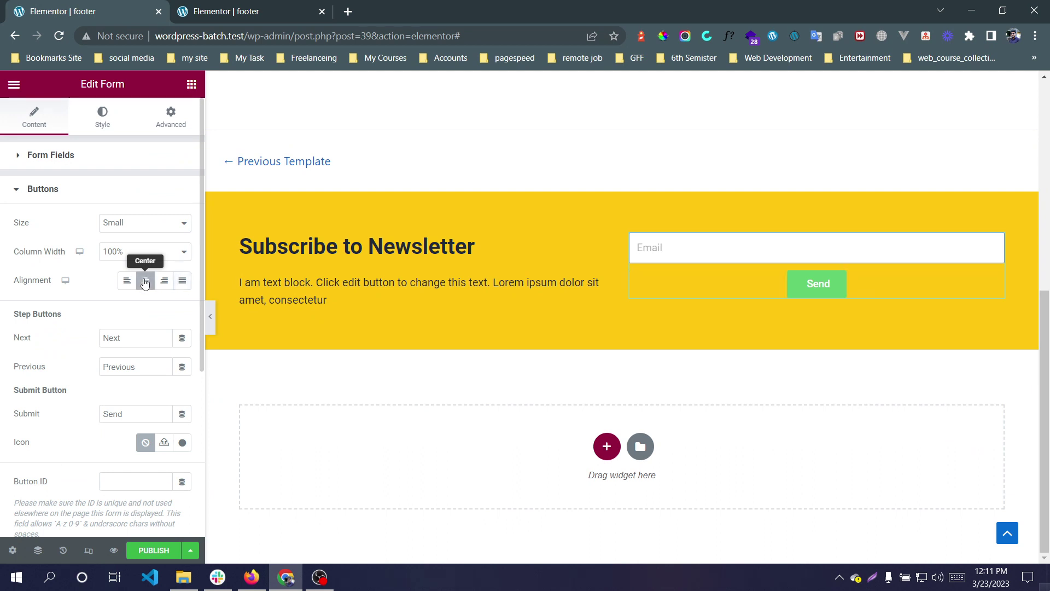
click(127, 281)
click(183, 281)
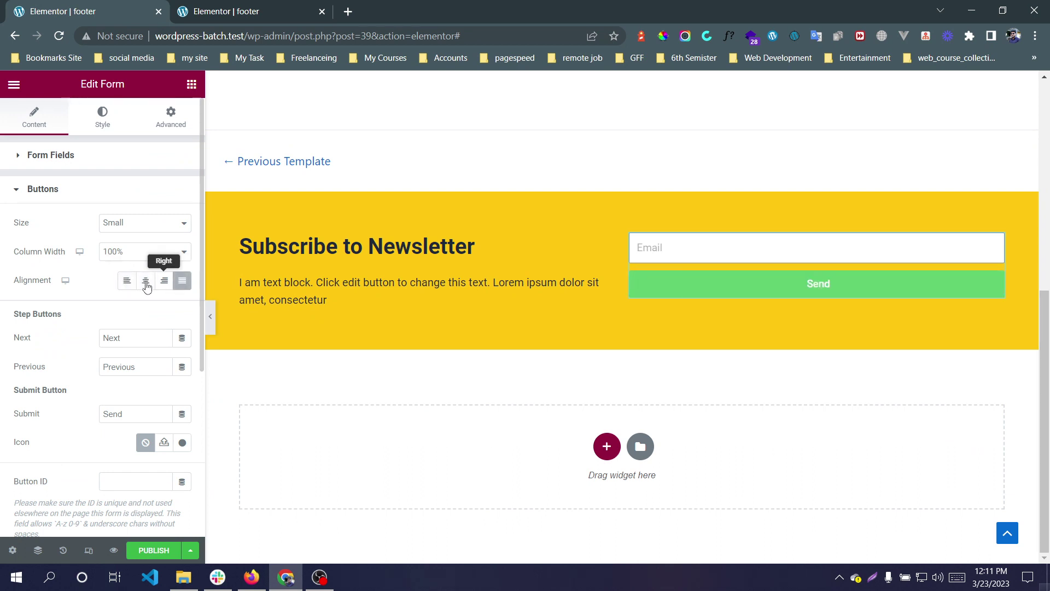
scroll(78, 373, down, 3)
scroll(91, 370, up, 3)
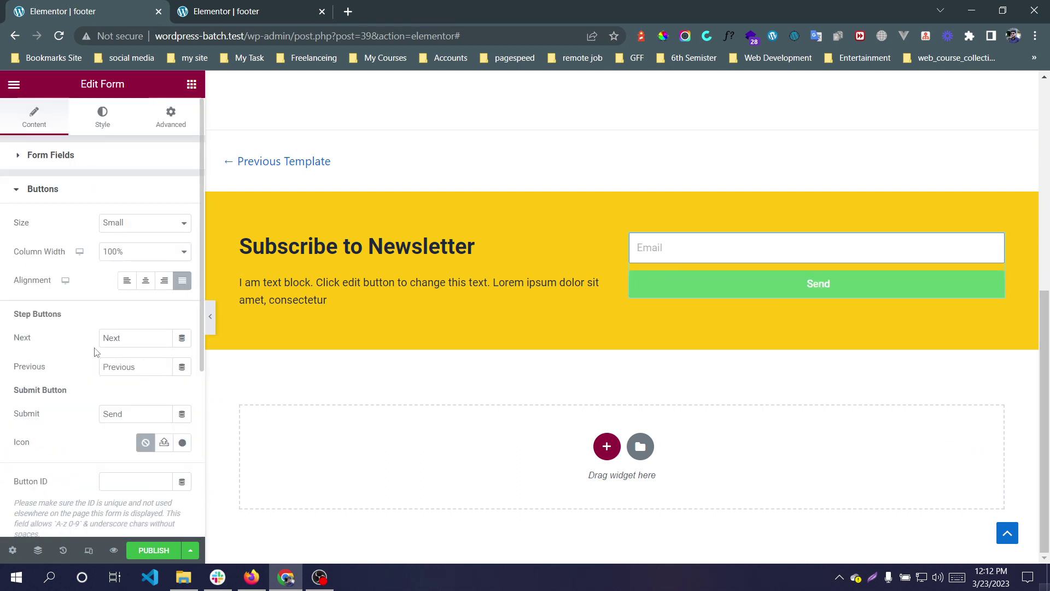
Open the global color choices for the normal-state background of the form's Next & Submit button.
click(102, 118)
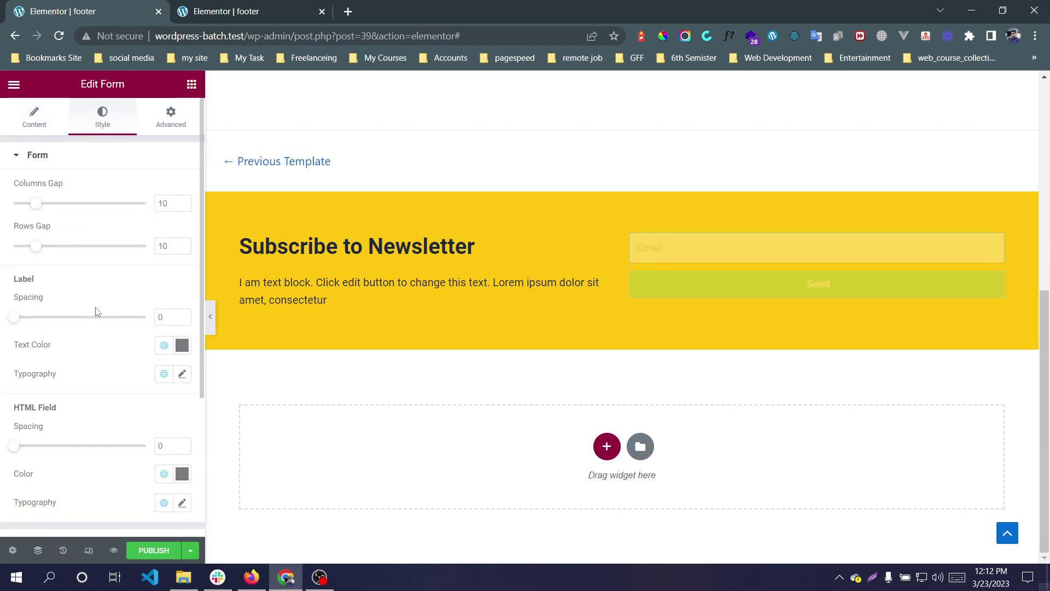
scroll(98, 311, down, 3)
scroll(98, 311, down, 1)
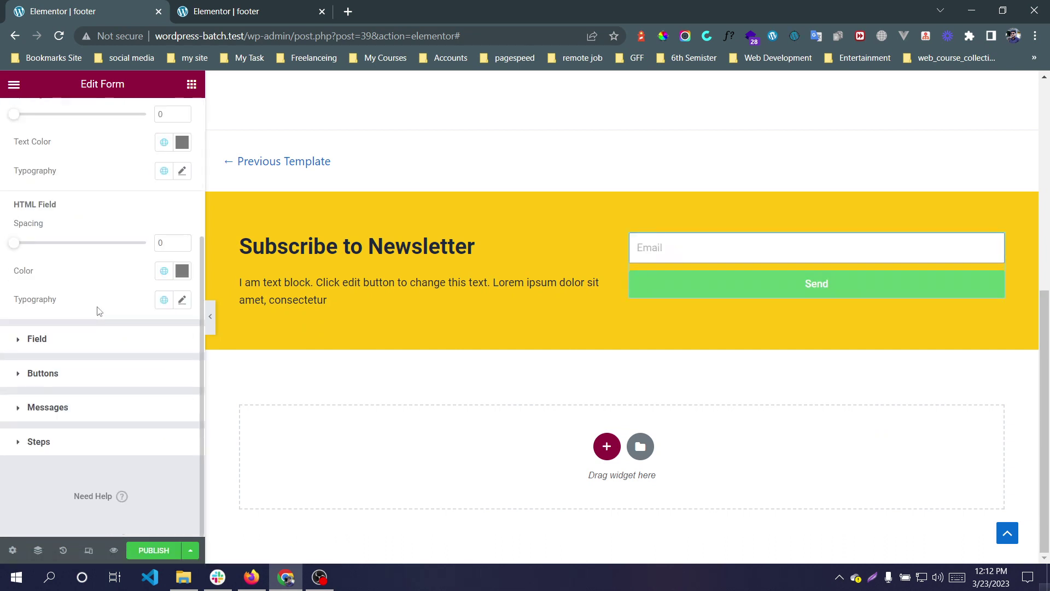
click(85, 387)
scroll(98, 378, down, 1)
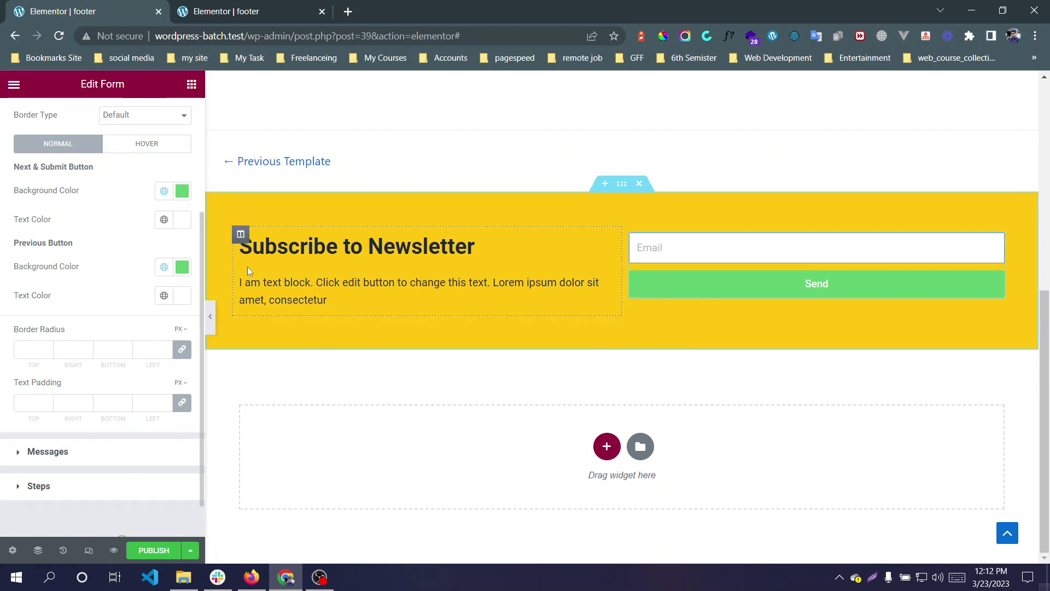
scroll(181, 265, up, 1)
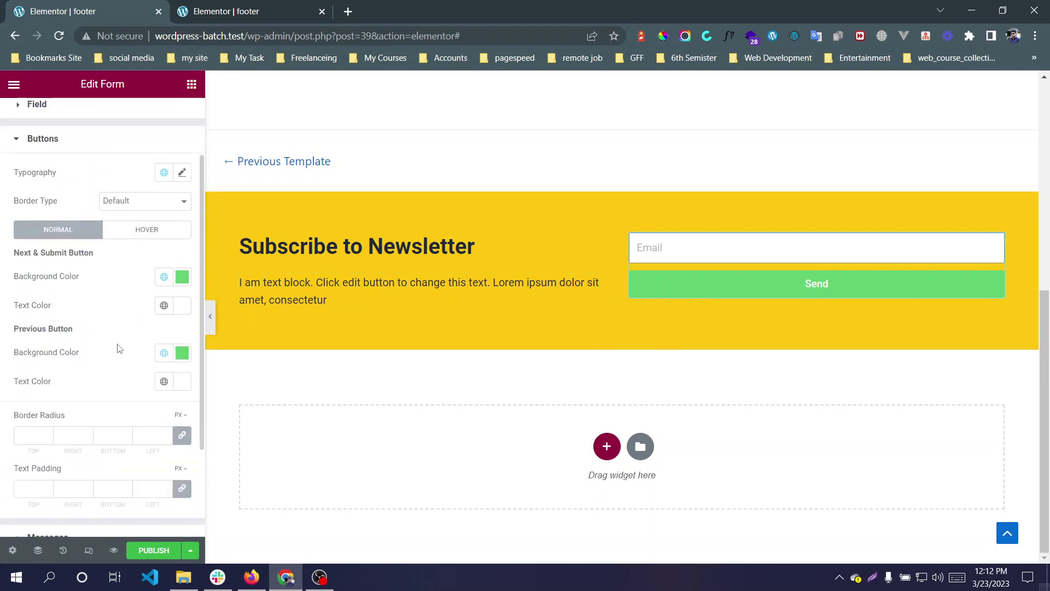
click(164, 277)
scroll(93, 403, down, 2)
scroll(103, 398, up, 2)
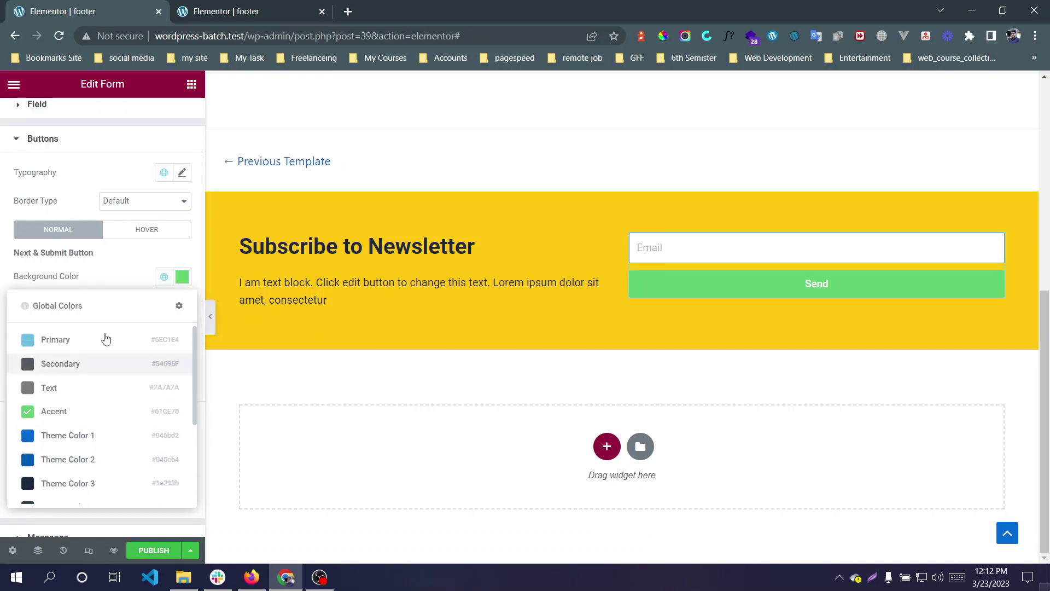
Examine the subscribe button colors in the yellow newsletter and black metro footer blocks of the template library, and return to the footer being edited.
click(245, 5)
click(140, 12)
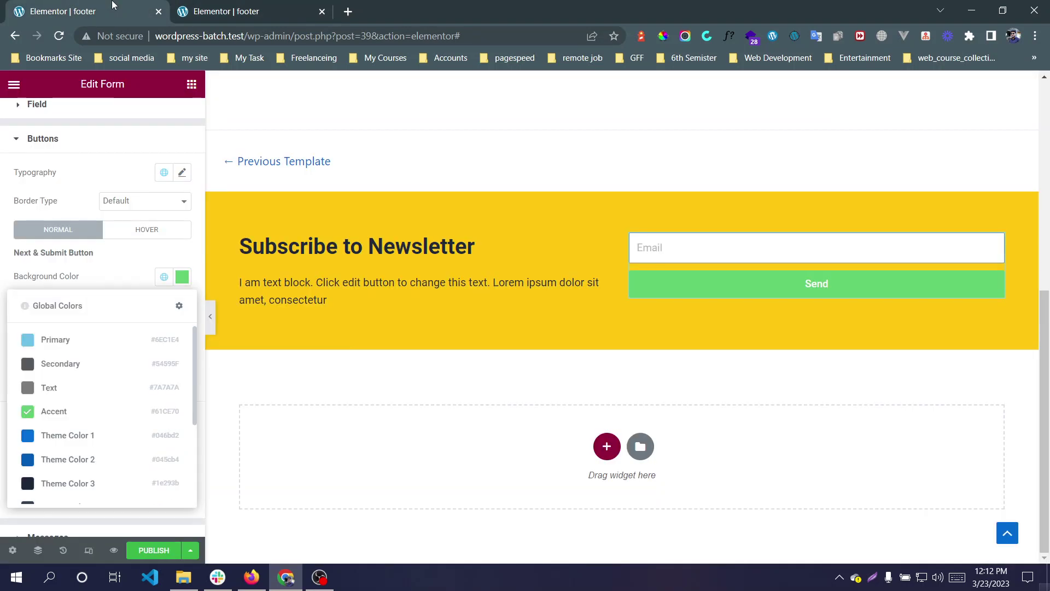
click(230, 3)
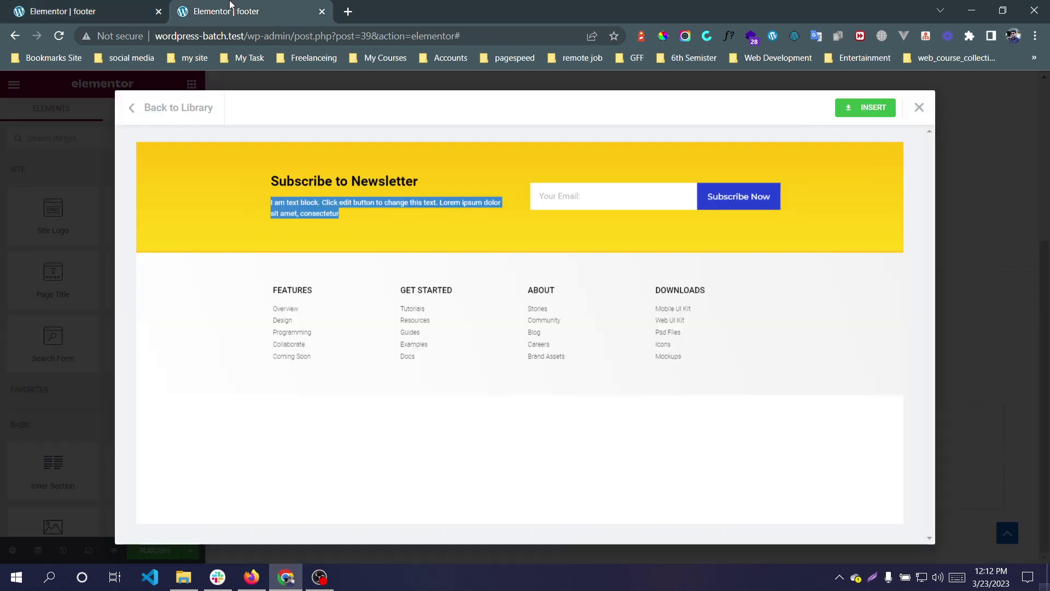
click(844, 211)
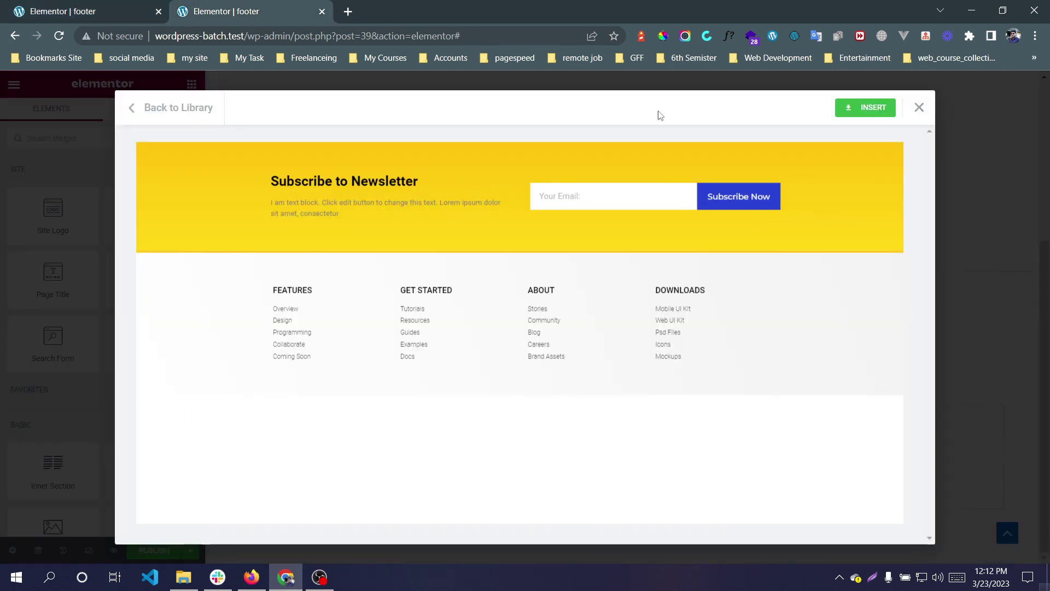
click(131, 108)
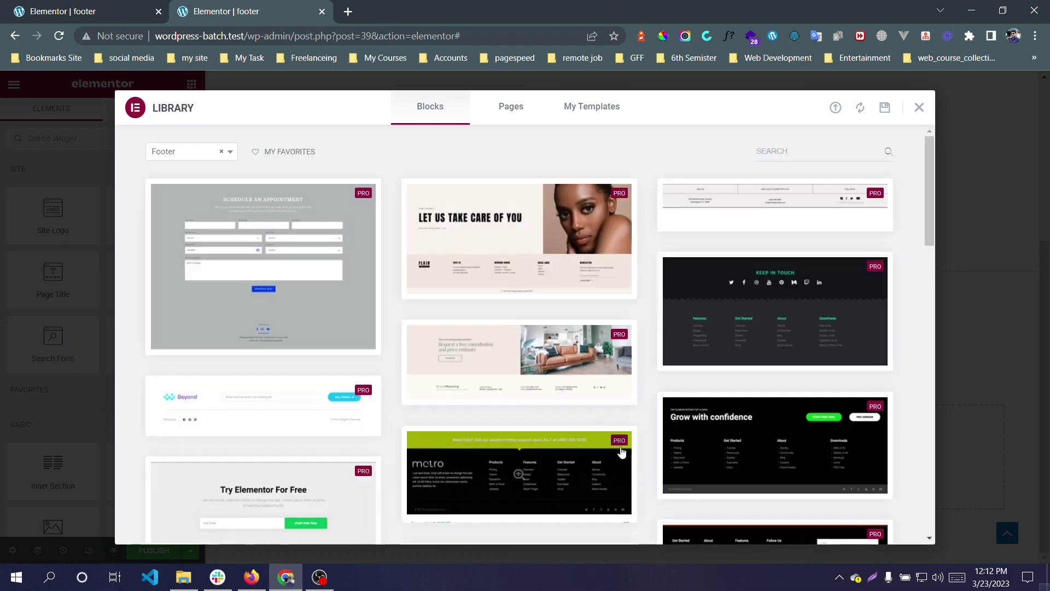
scroll(648, 397, down, 3)
scroll(648, 398, down, 4)
scroll(647, 399, up, 2)
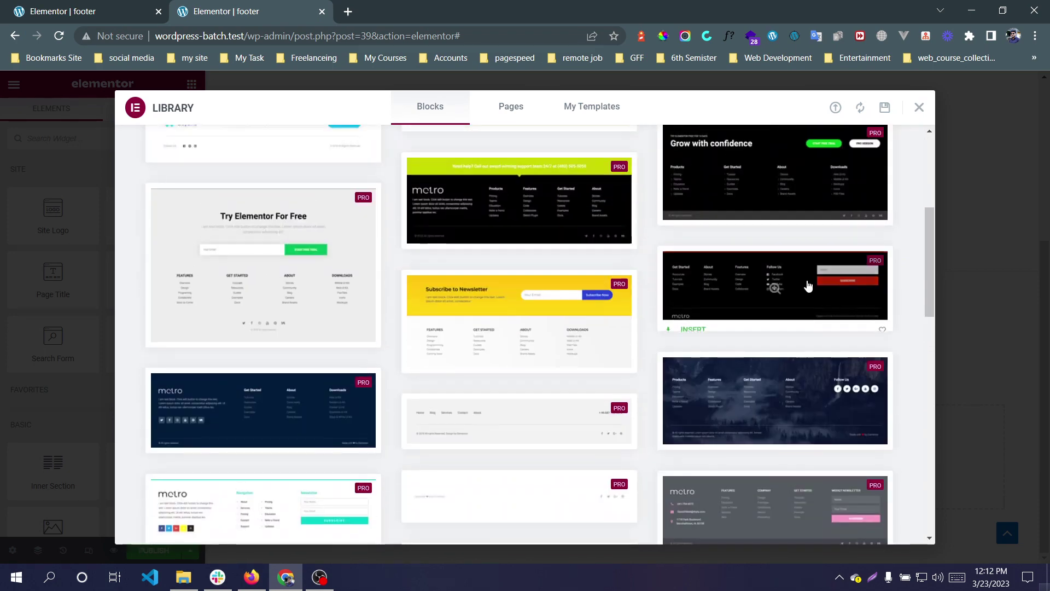
click(798, 287)
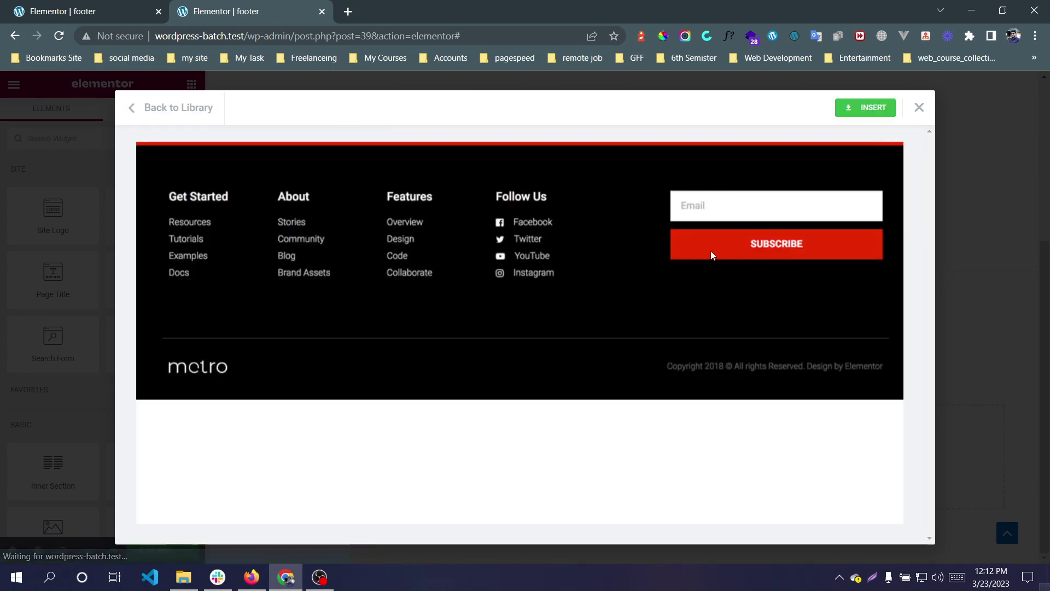
click(92, 7)
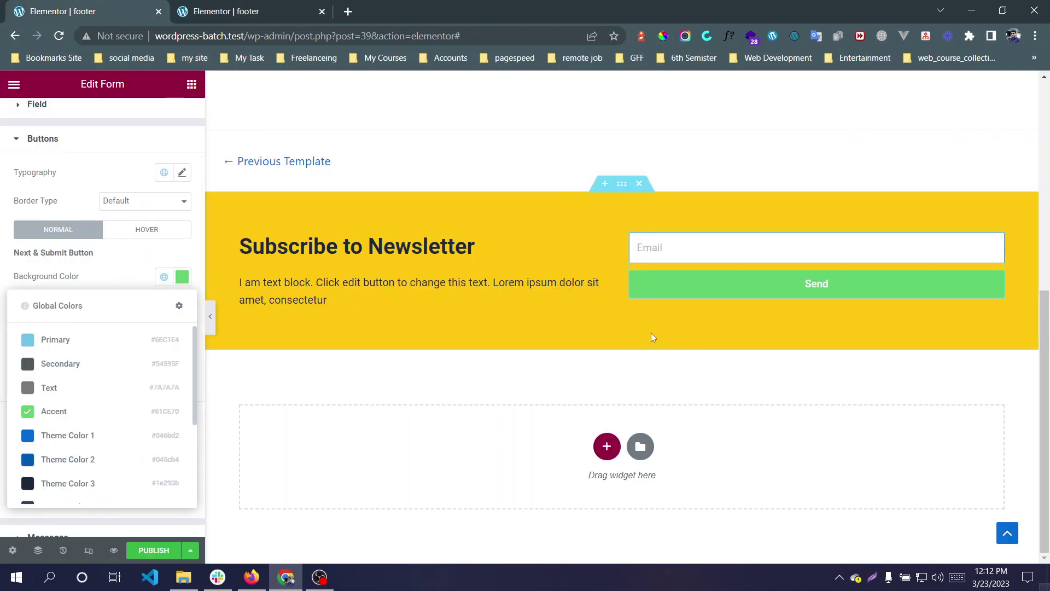
Set the submit button's background to a custom bright red, about #FF0404.
click(182, 276)
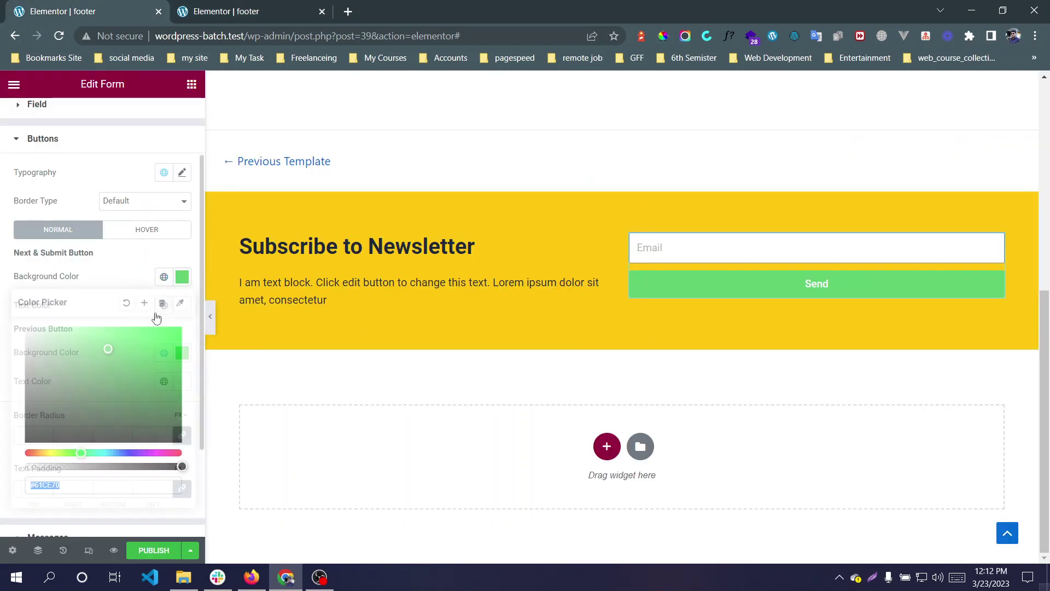
click(181, 452)
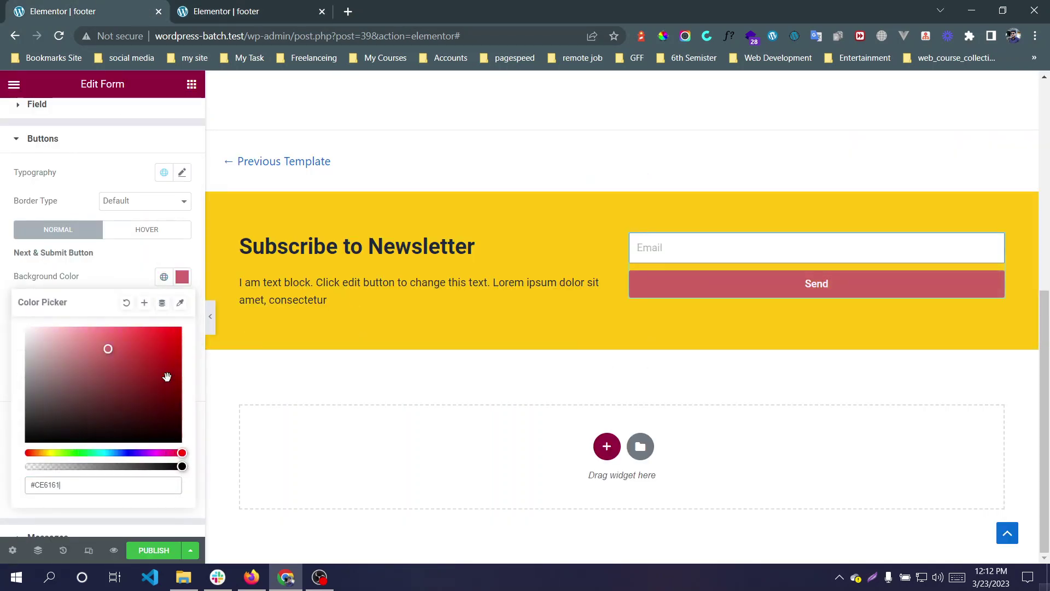
drag(167, 377, 179, 329)
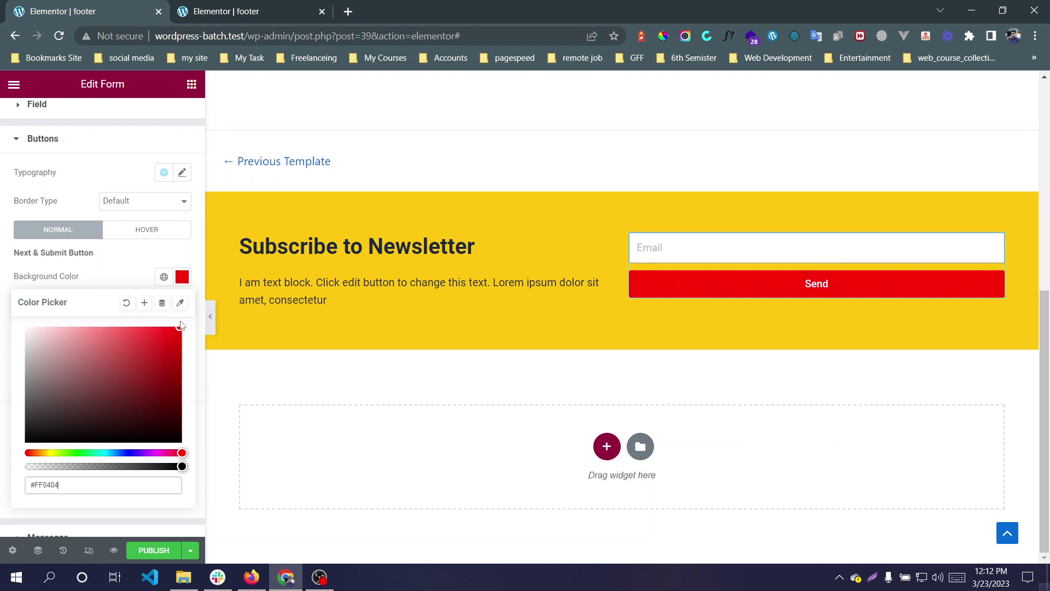
click(118, 276)
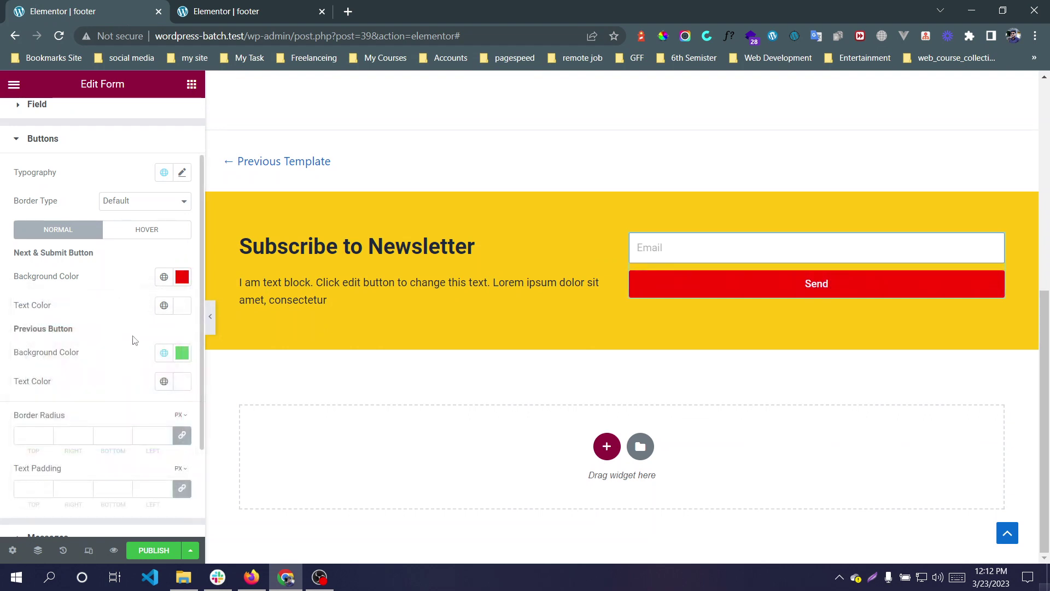
Set the form's button border radius to 0 on all four sides and compare it with the black metro footer preview.
click(185, 435)
click(254, 8)
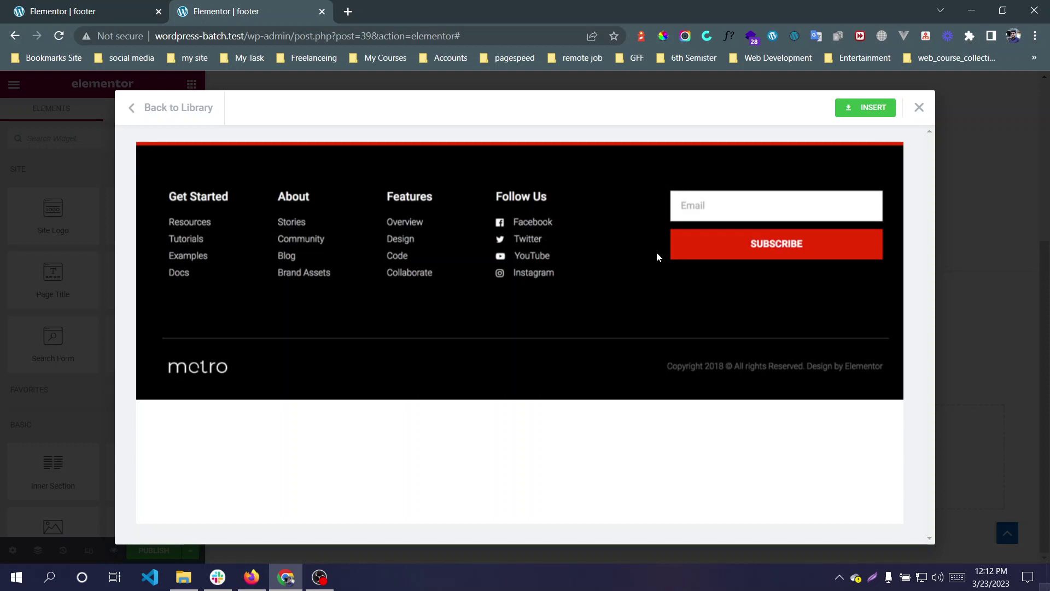
key(ctrl+Page_Up)
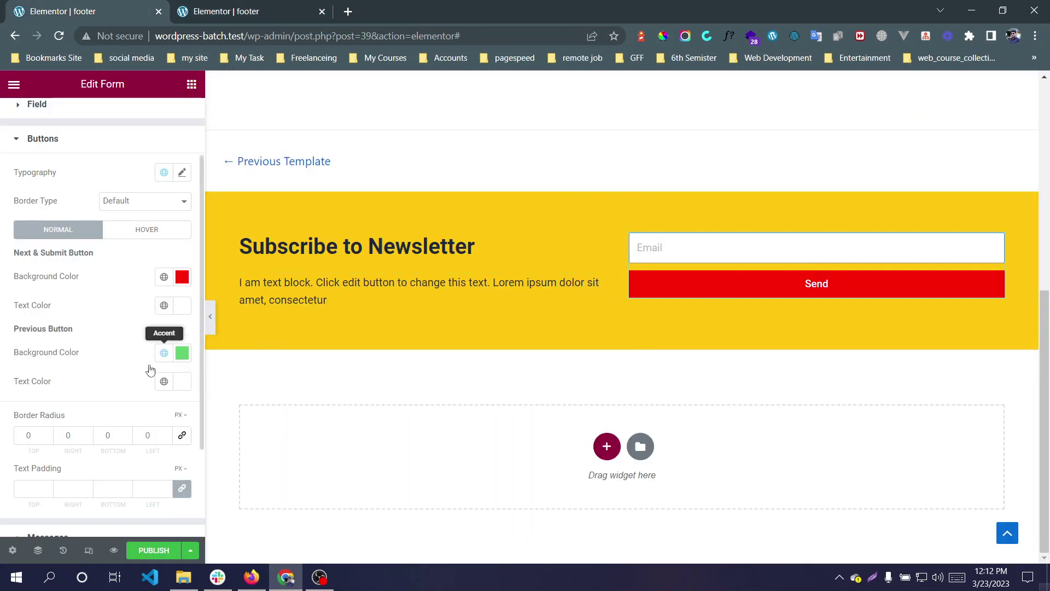
scroll(123, 316, down, 3)
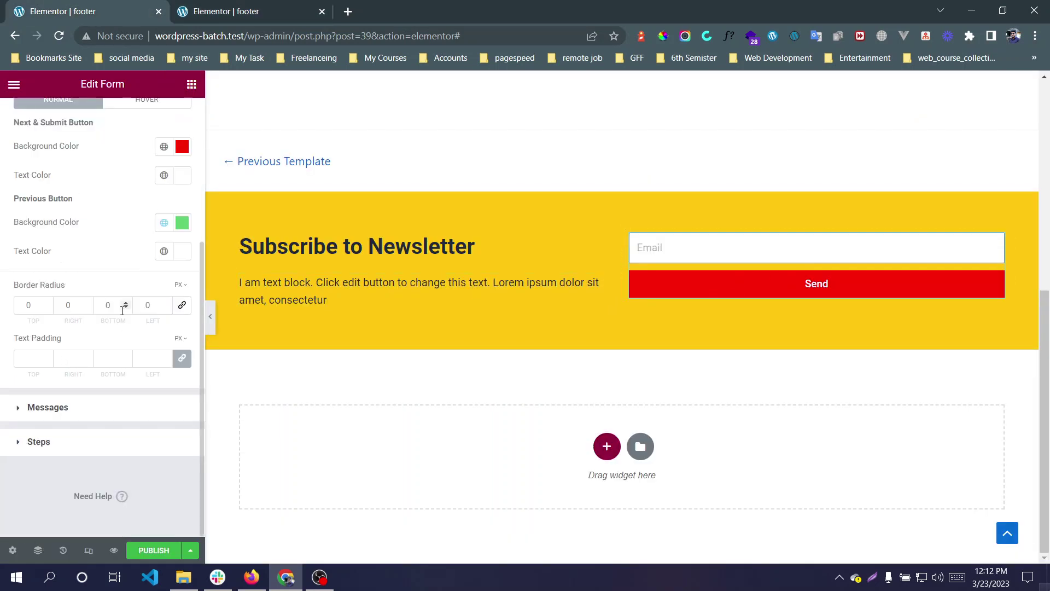
Change the form's submit button text to "Subscribe".
scroll(123, 310, up, 5)
click(34, 117)
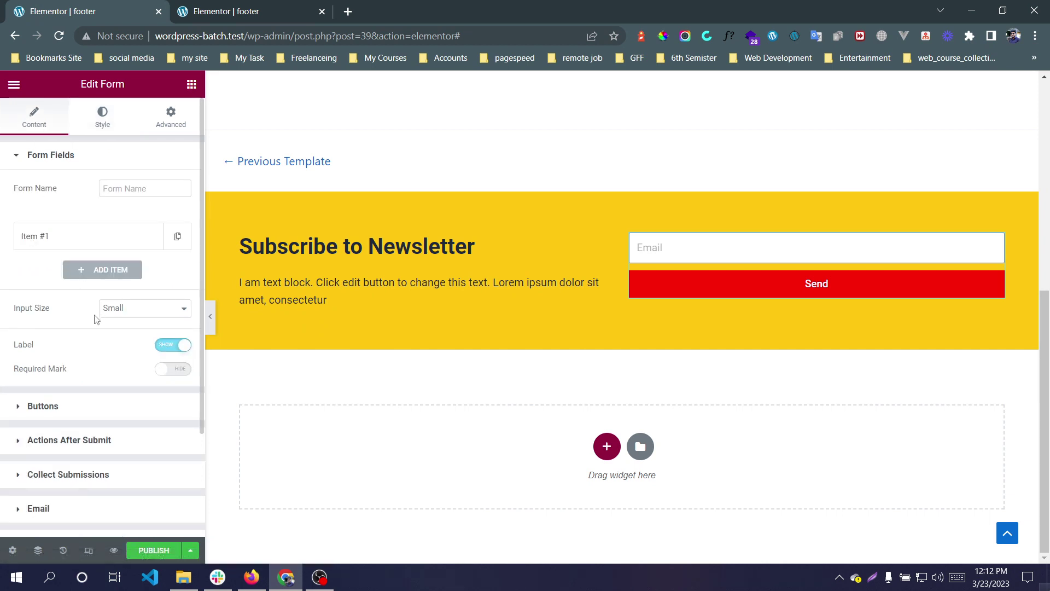
scroll(96, 319, down, 2)
click(95, 153)
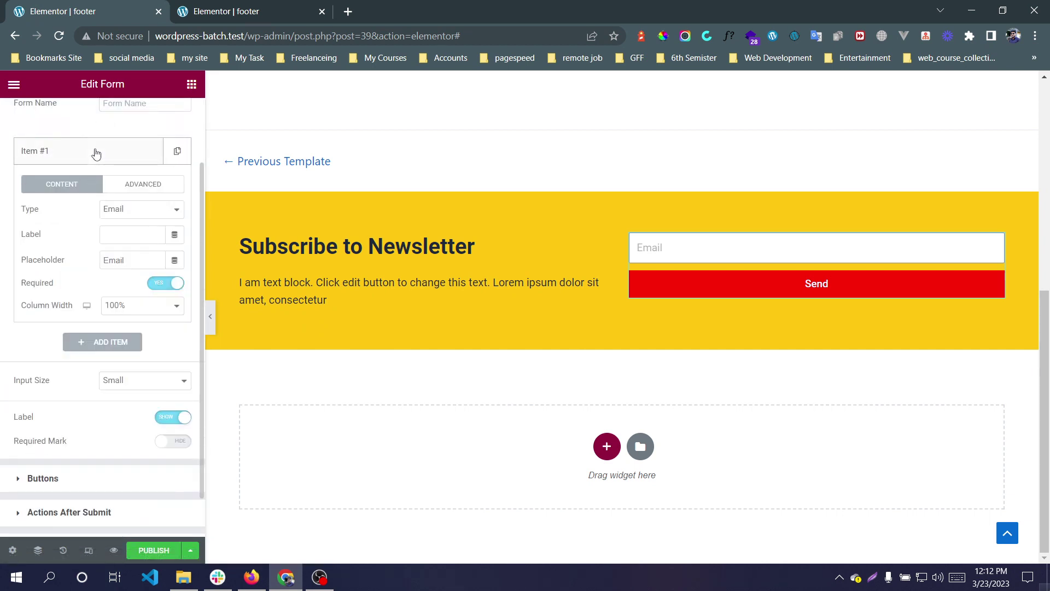
scroll(123, 319, down, 2)
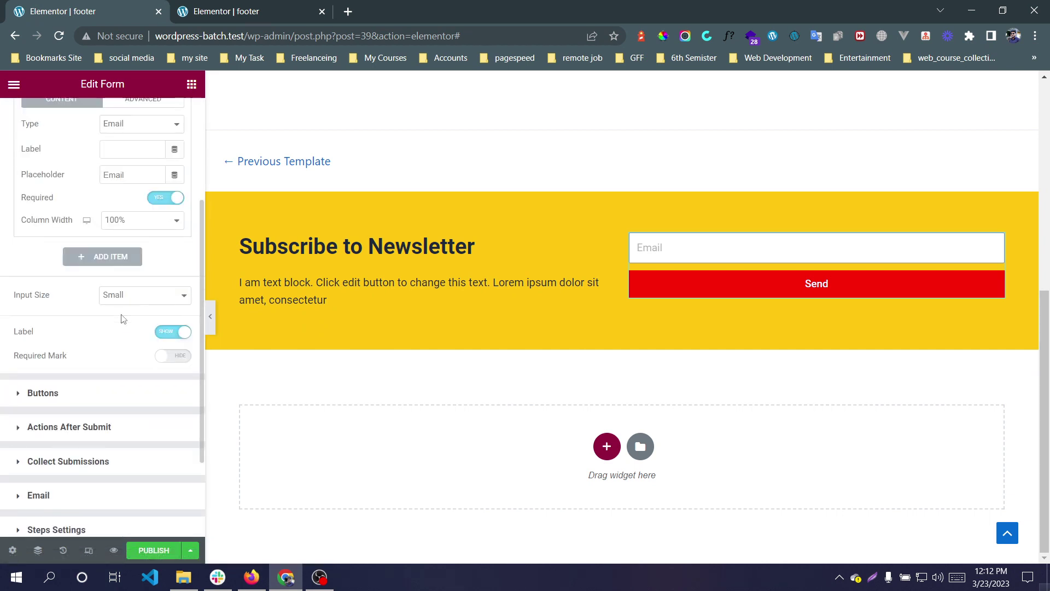
click(84, 403)
drag(148, 243, 55, 243)
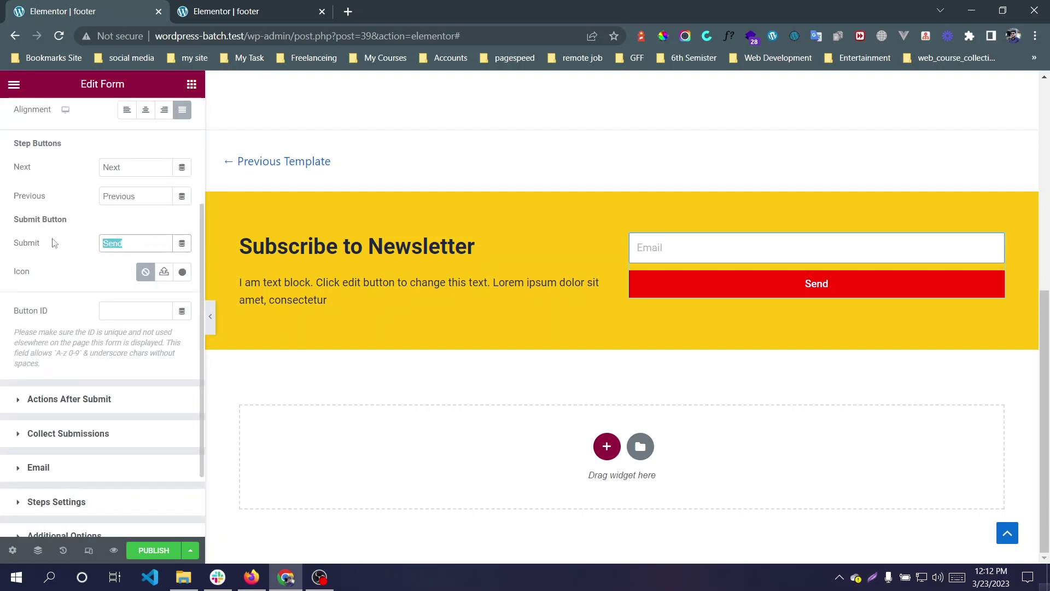
text(Subscribe)
scroll(107, 272, up, 3)
scroll(107, 275, down, 5)
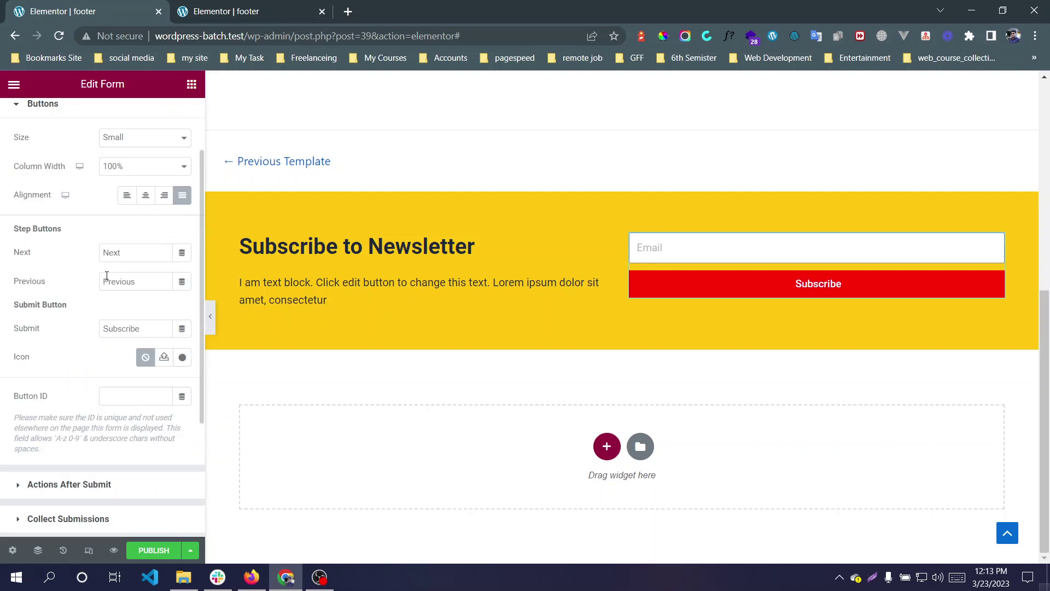
scroll(114, 292, up, 5)
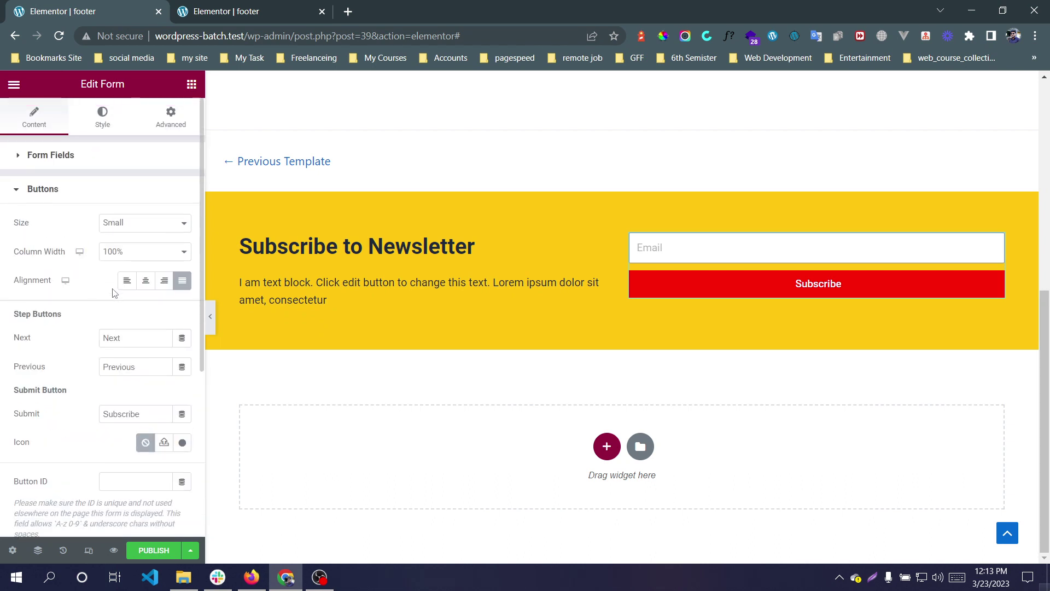
Set the text transform in the form's button typography to Uppercase.
click(98, 189)
click(102, 112)
scroll(133, 279, down, 2)
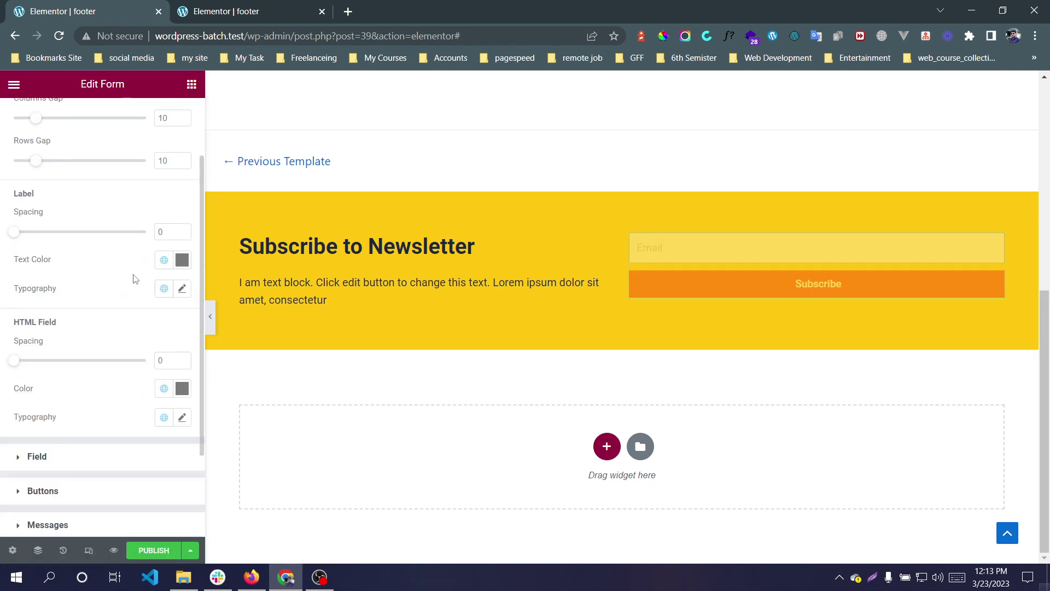
scroll(126, 280, down, 2)
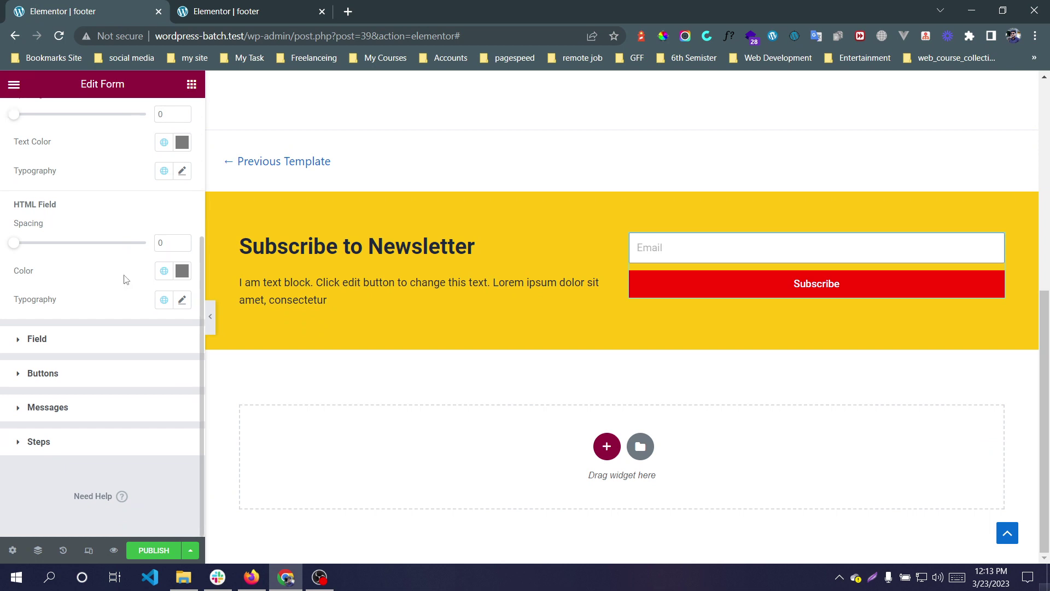
scroll(126, 279, up, 4)
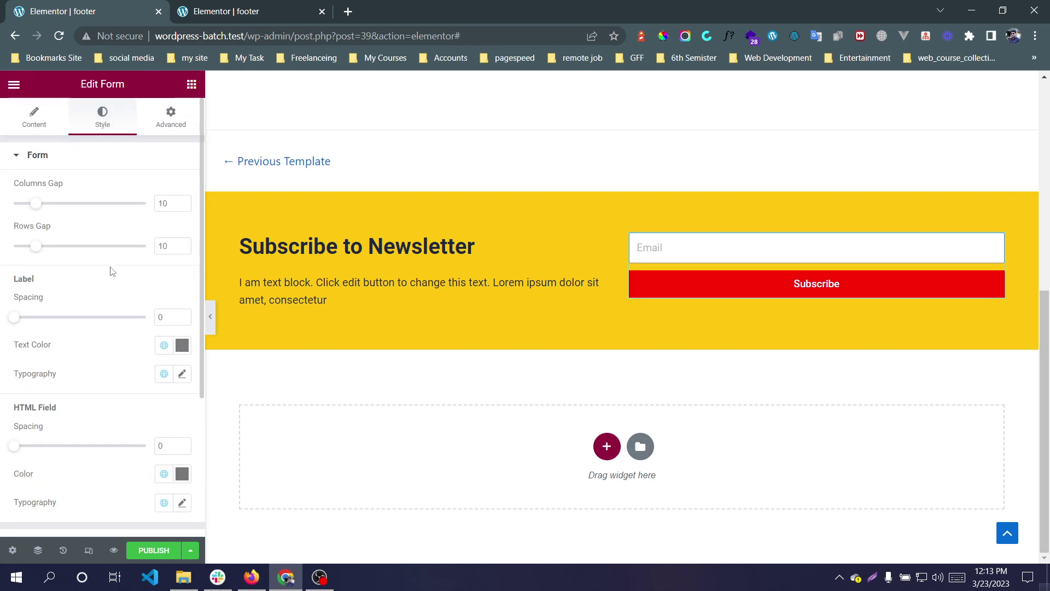
scroll(109, 257, down, 4)
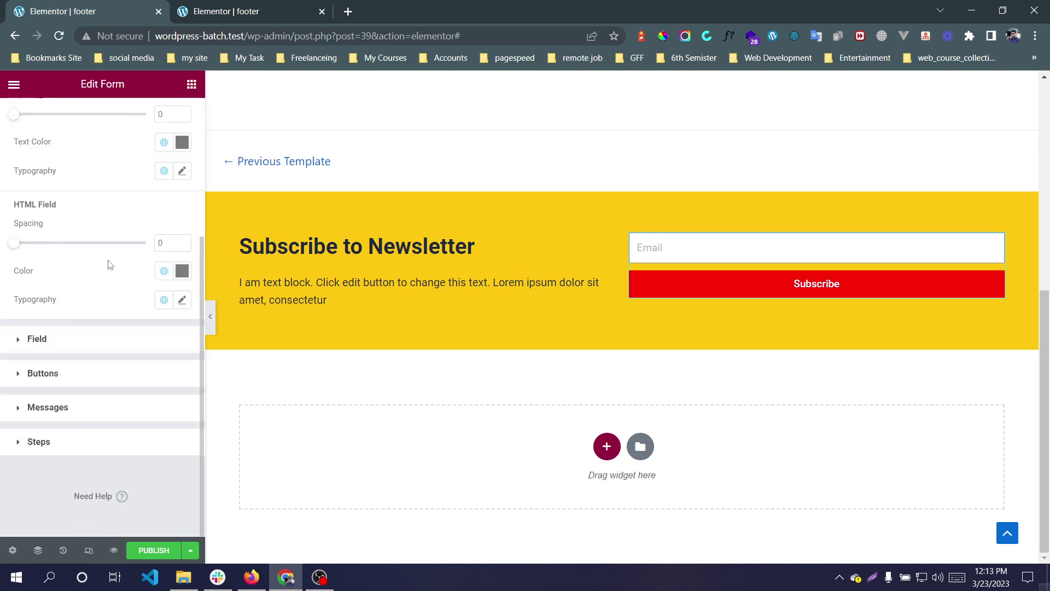
click(91, 382)
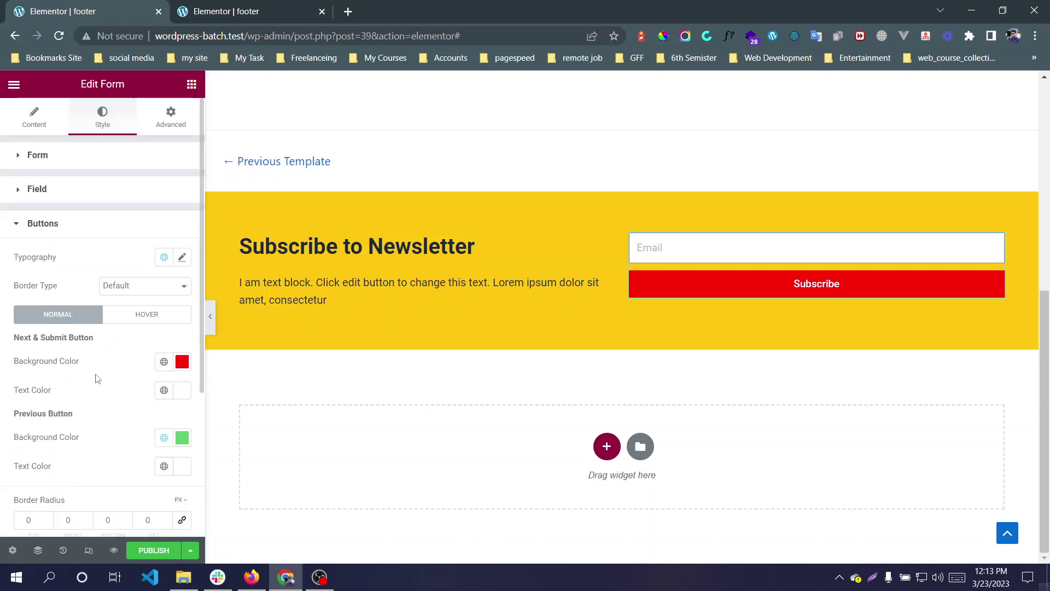
scroll(96, 376, down, 3)
scroll(131, 301, up, 2)
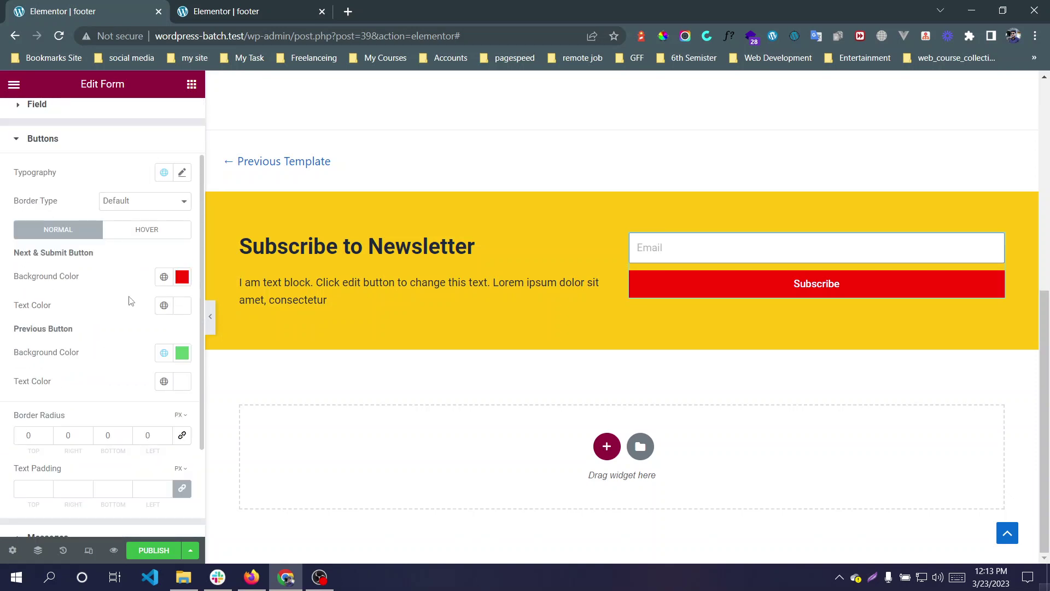
click(182, 174)
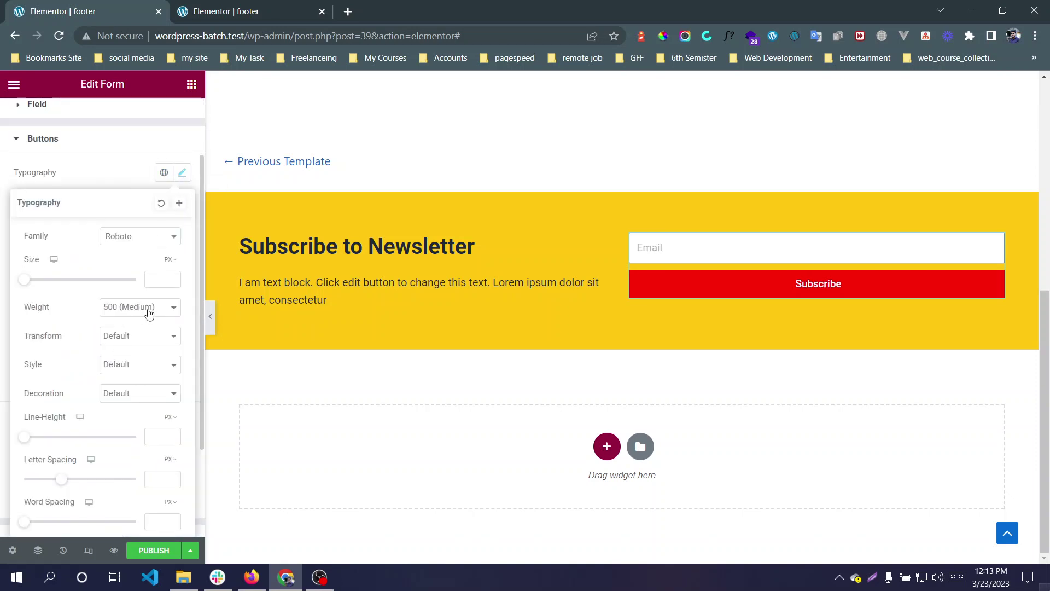
click(130, 338)
click(129, 358)
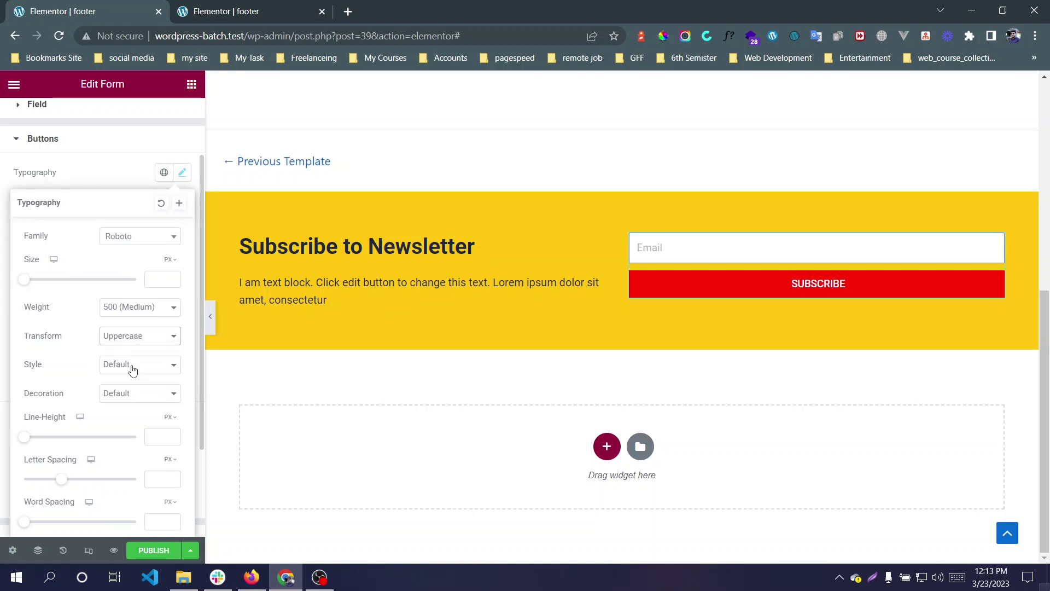
Set the form's button font weight to 700 (Bold), comparing the lettering with the metro footer's subscribe button.
click(186, 7)
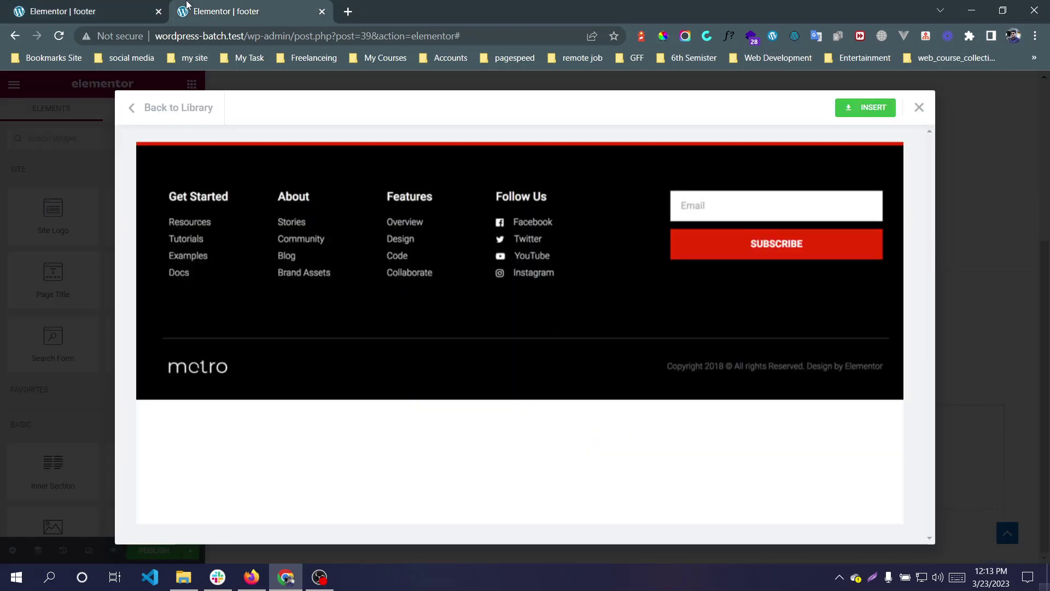
click(126, 8)
click(141, 307)
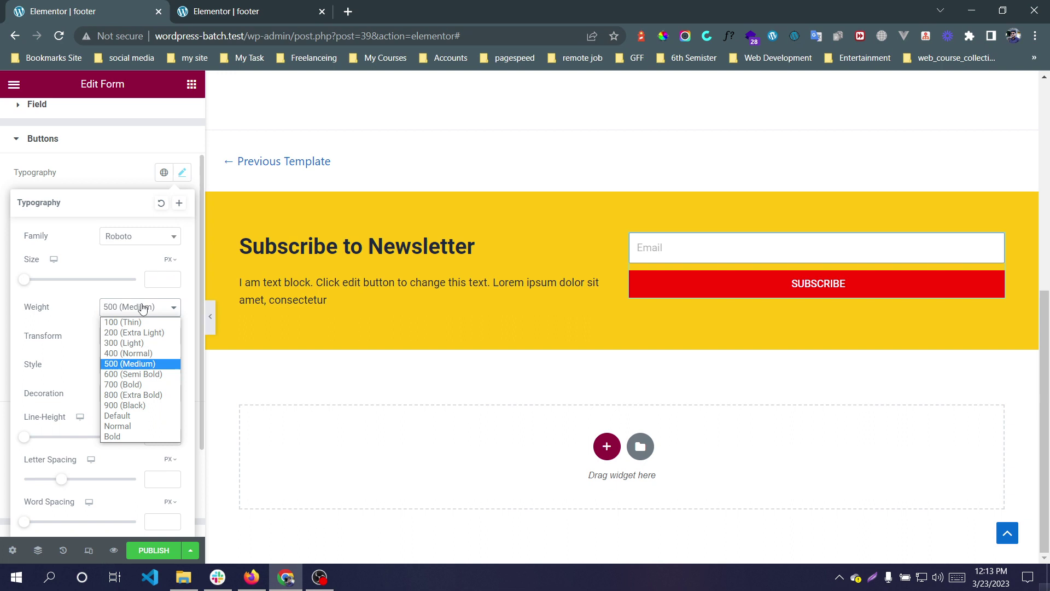
click(141, 385)
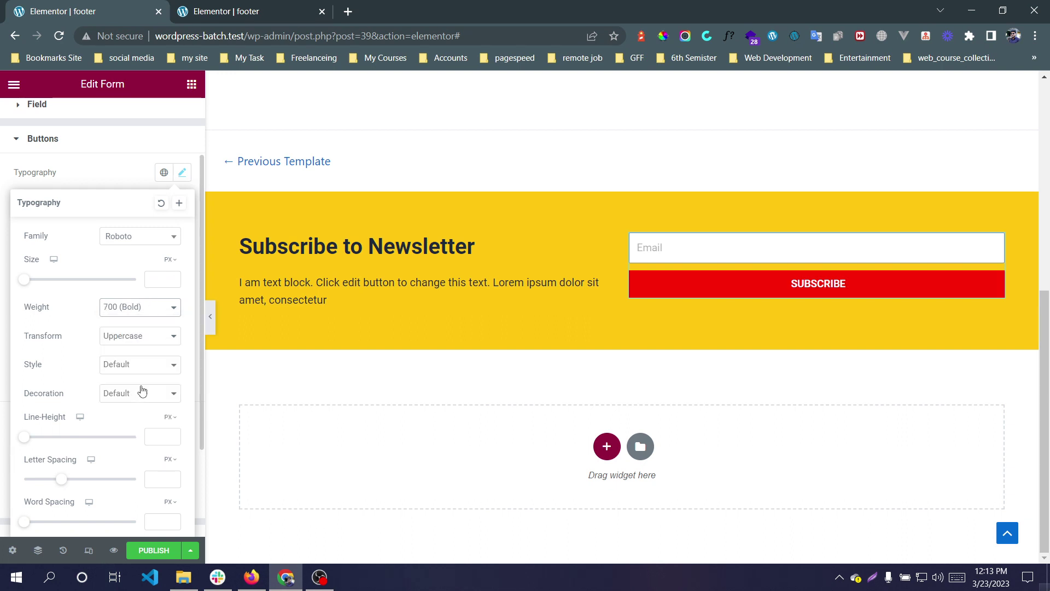
click(235, 6)
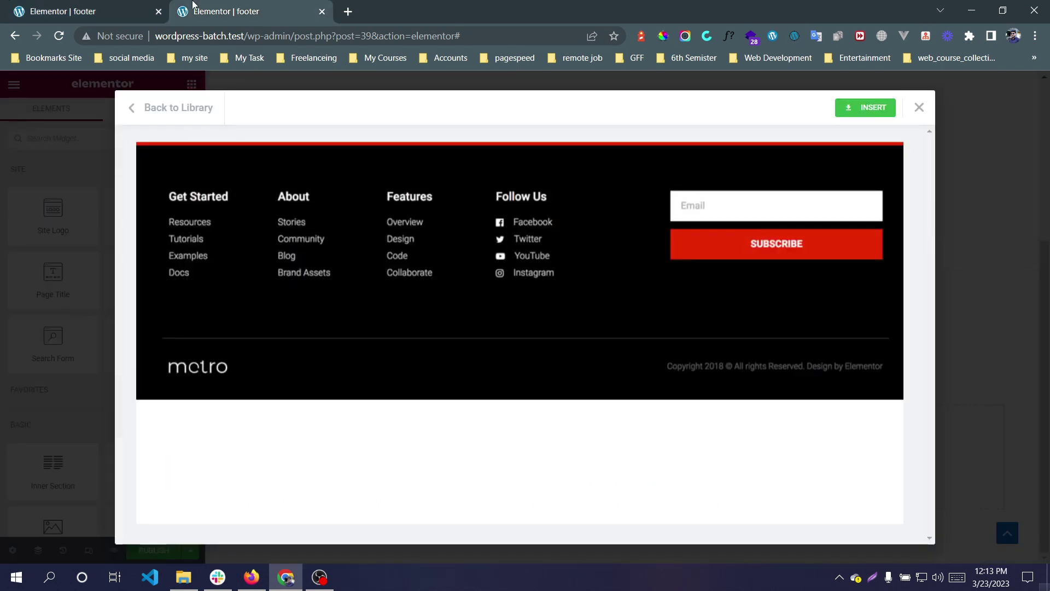
click(131, 5)
click(206, 5)
click(131, 7)
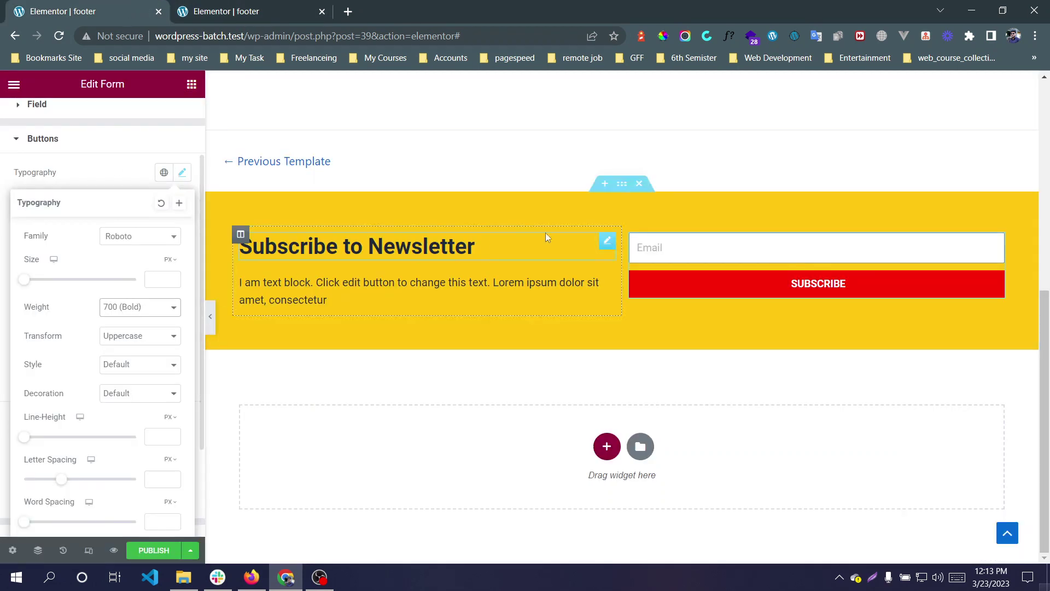
click(114, 176)
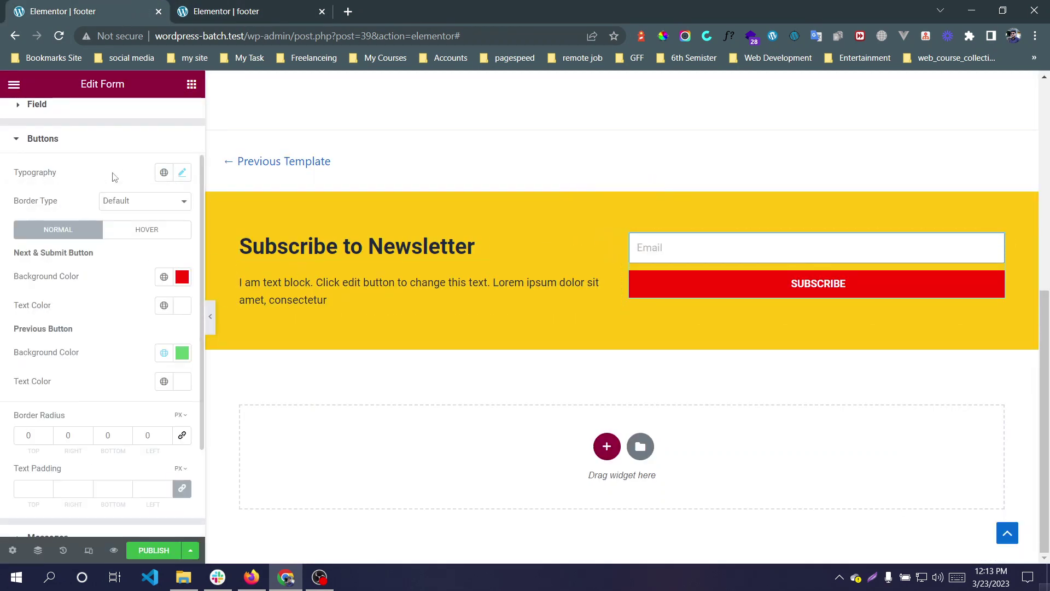
Set the form field's border width to 0 on all four sides and preview the footer at full width.
click(90, 146)
click(79, 191)
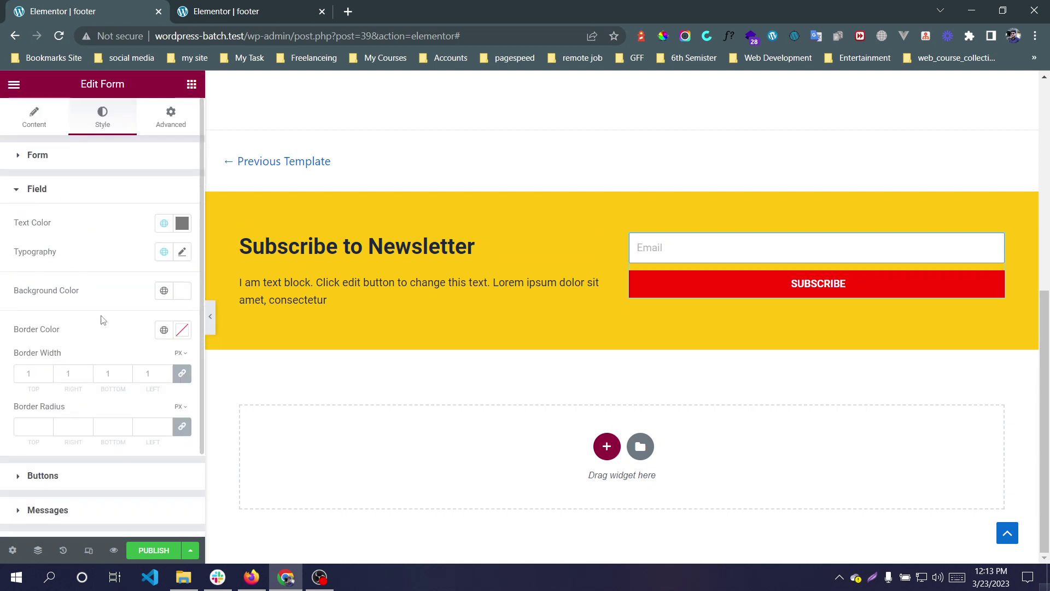
click(188, 377)
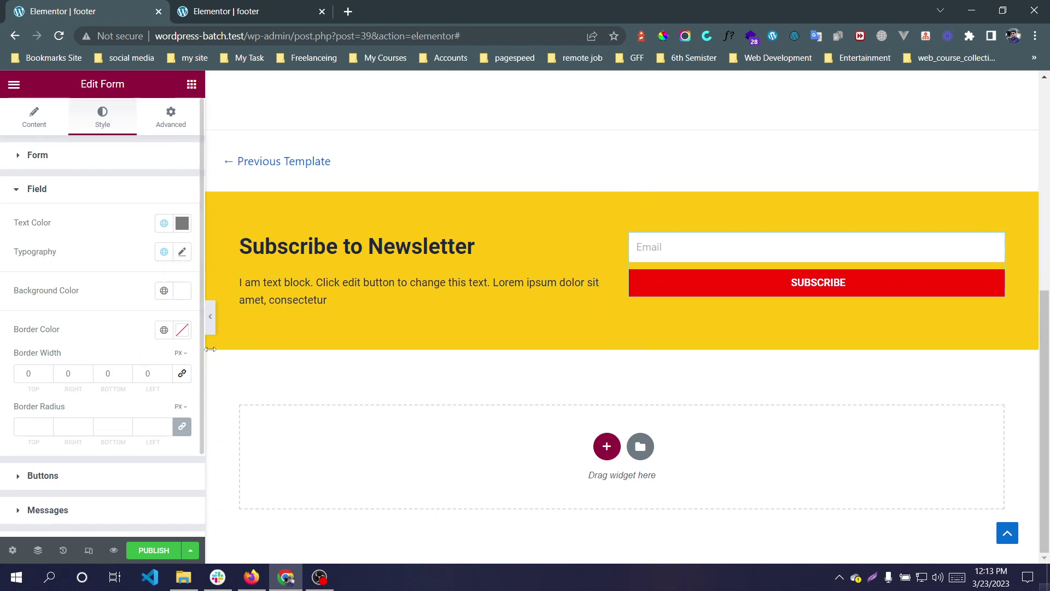
click(210, 316)
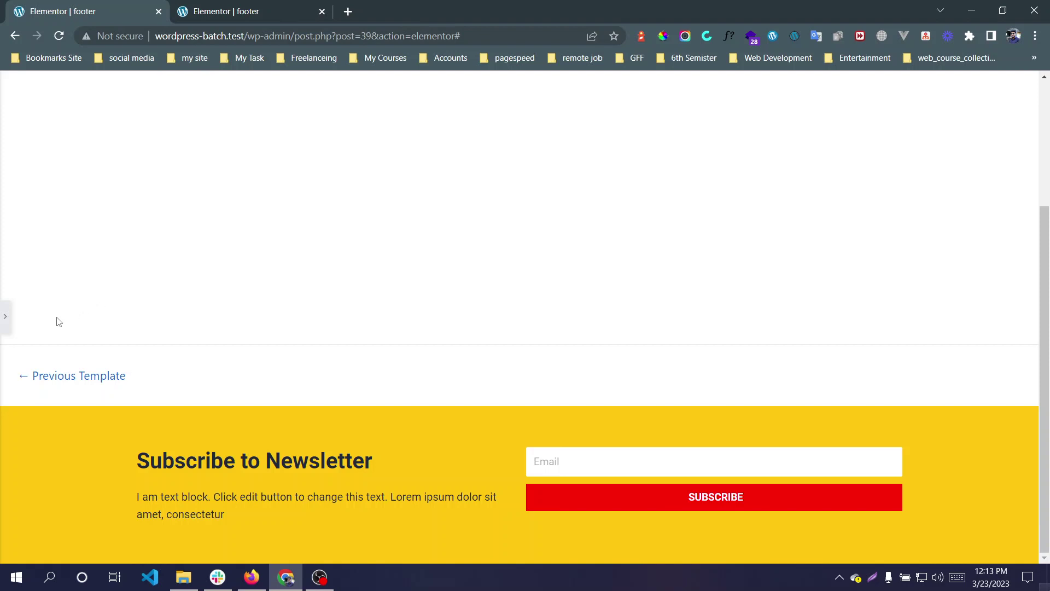
click(6, 317)
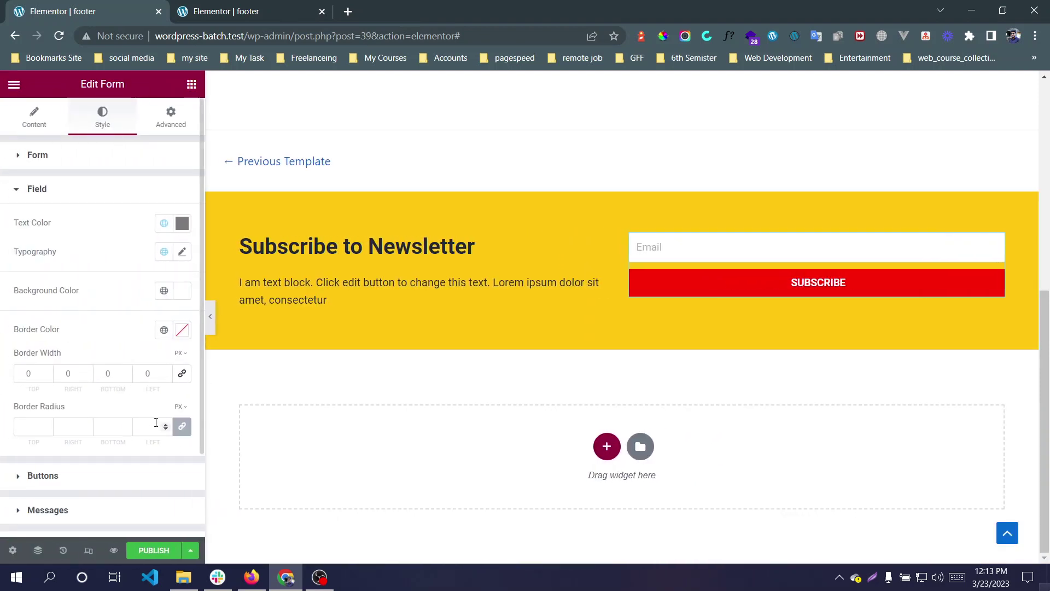
Set the form field's border radius to 0 on all four sides and compare the full-width preview with the metro footer.
click(183, 427)
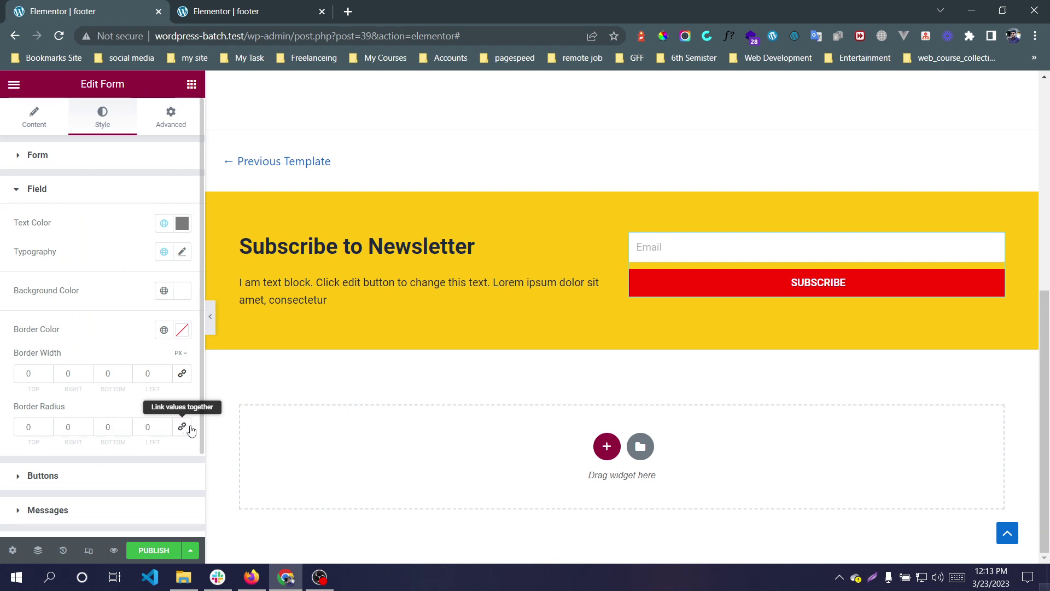
click(210, 316)
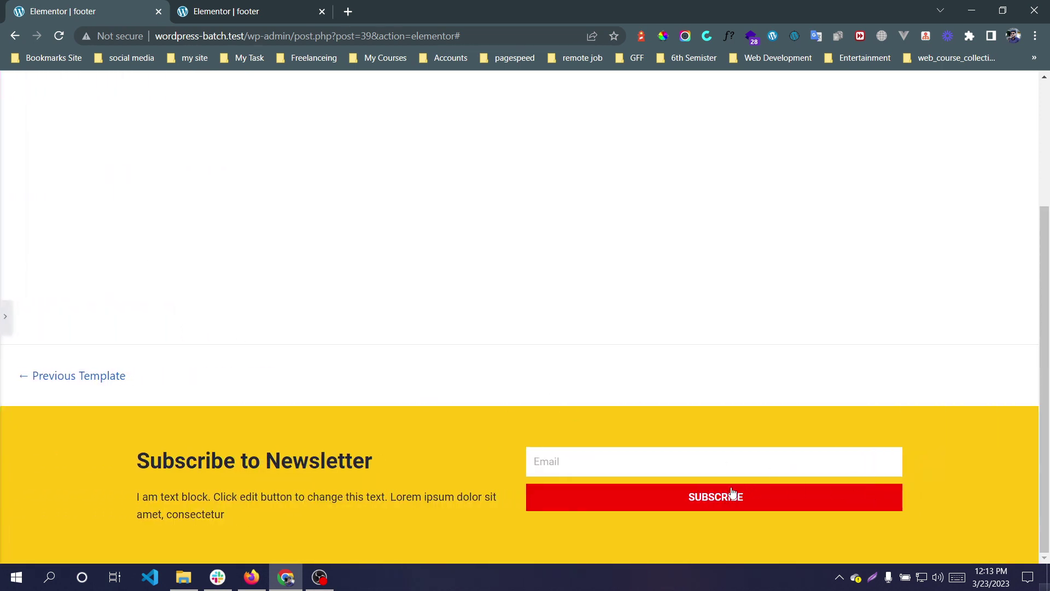
click(315, 5)
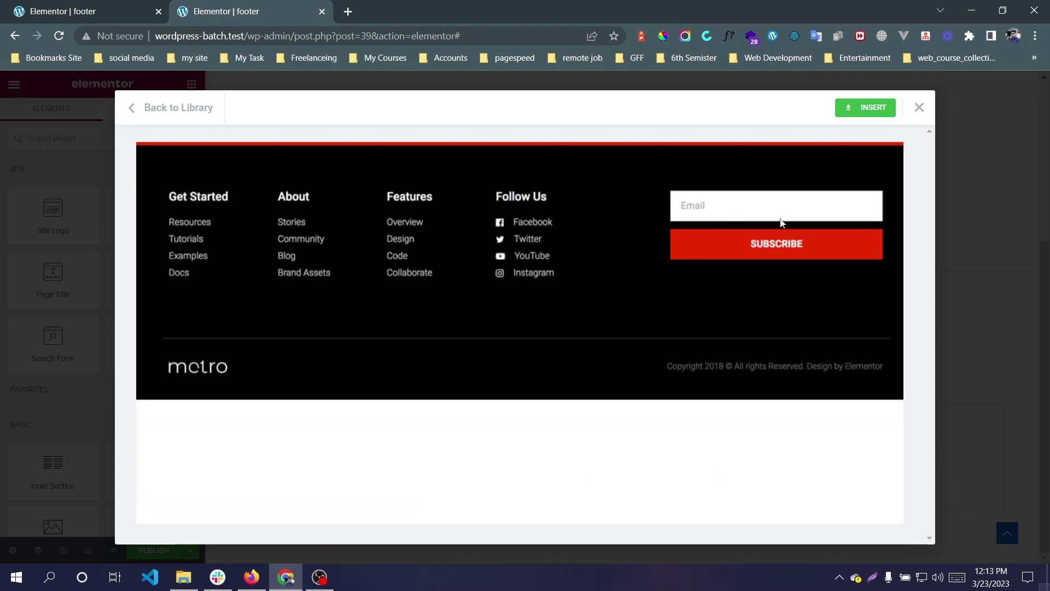
click(142, 5)
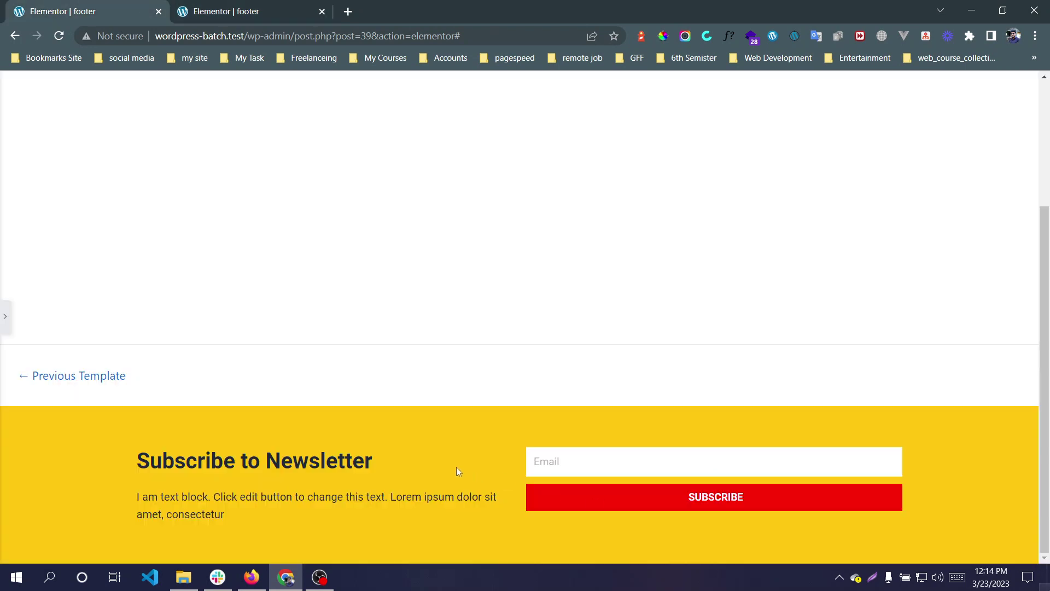
click(6, 317)
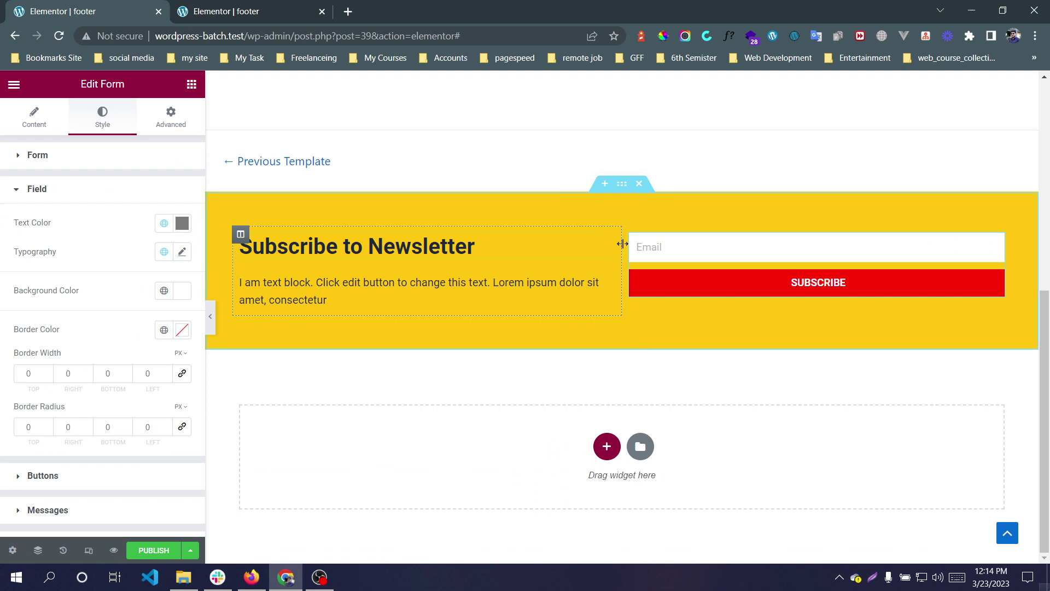
Widen the heading and text column so the form column narrows, and compare the full-width result with the metro footer.
drag(622, 244, 740, 258)
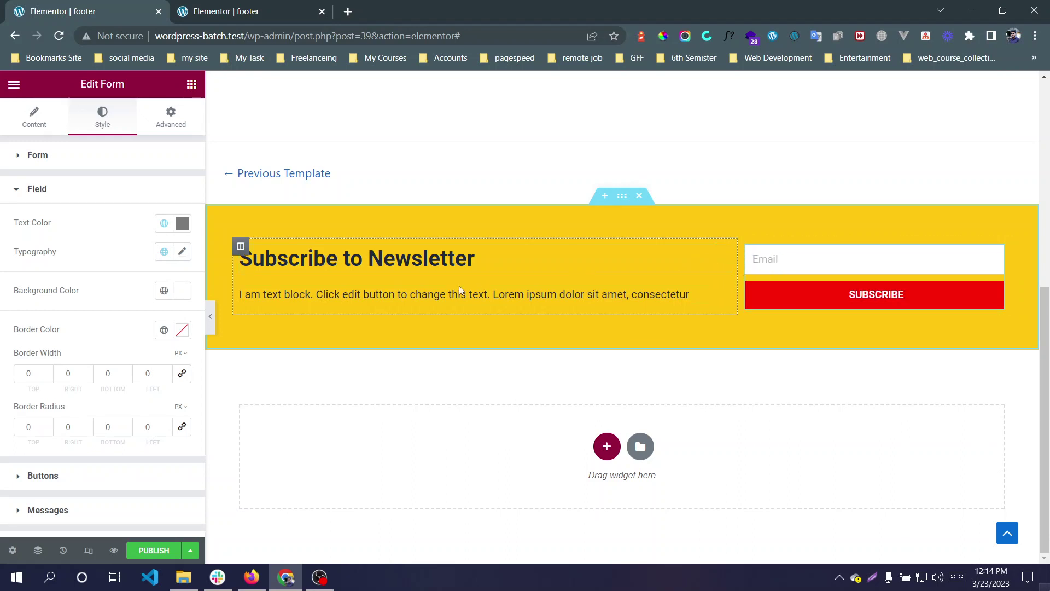
click(216, 310)
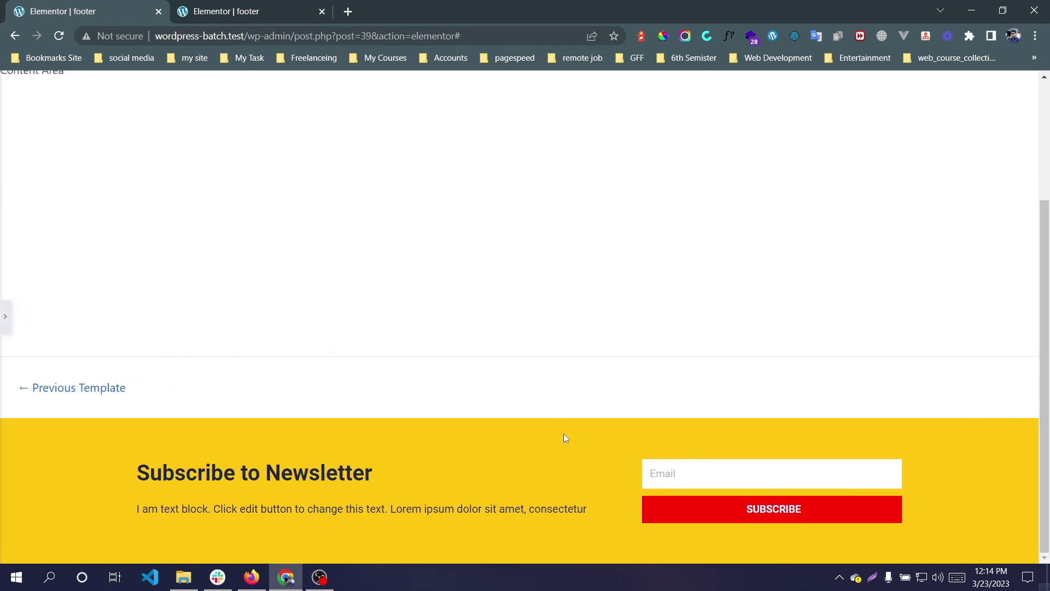
click(235, 11)
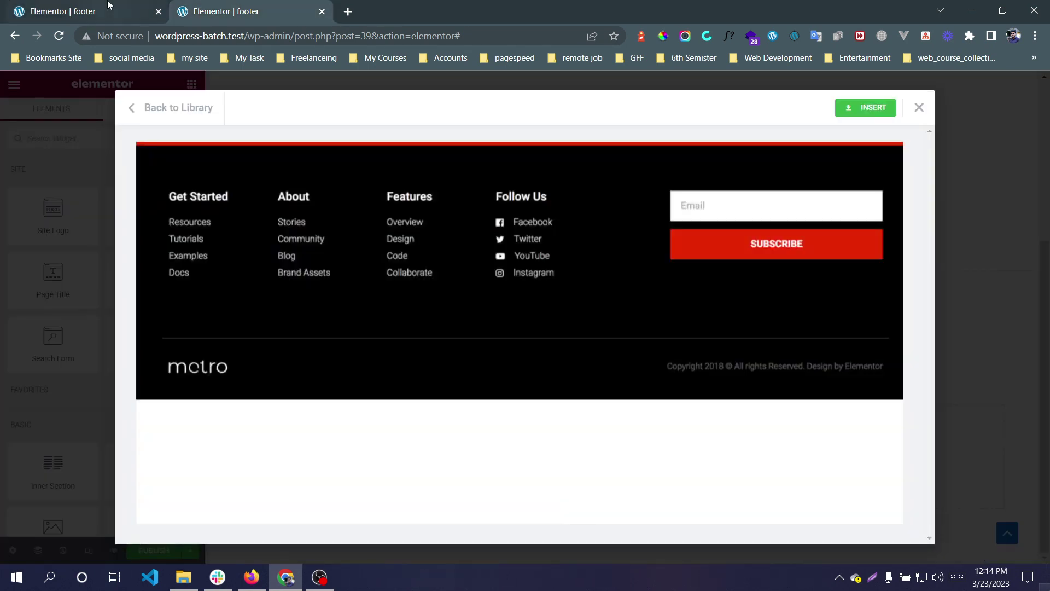
Return to the hand-built newsletter footer and open the form's button style settings at the text padding.
click(93, 11)
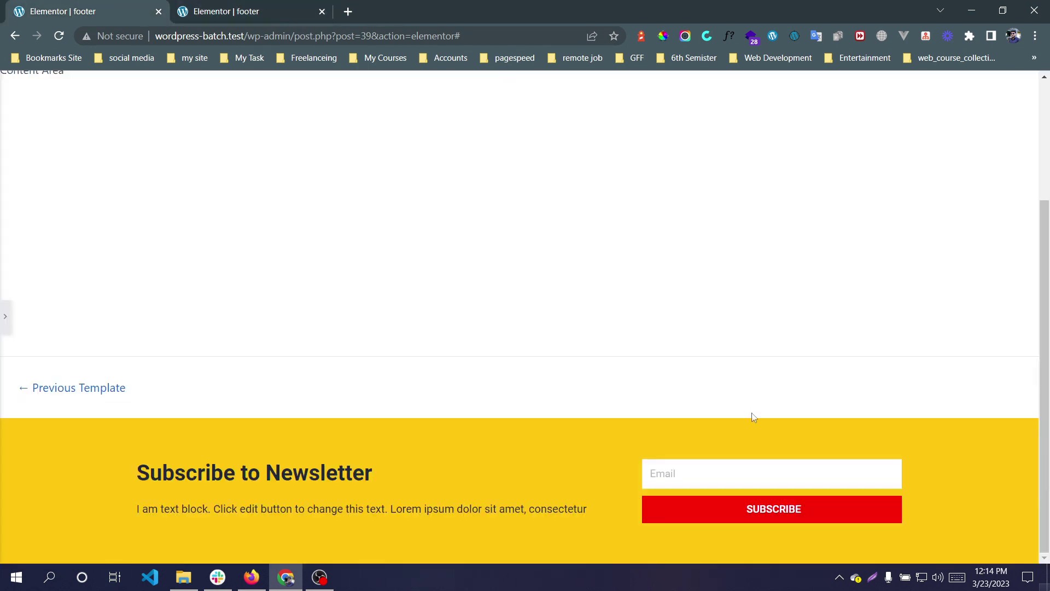
click(5, 316)
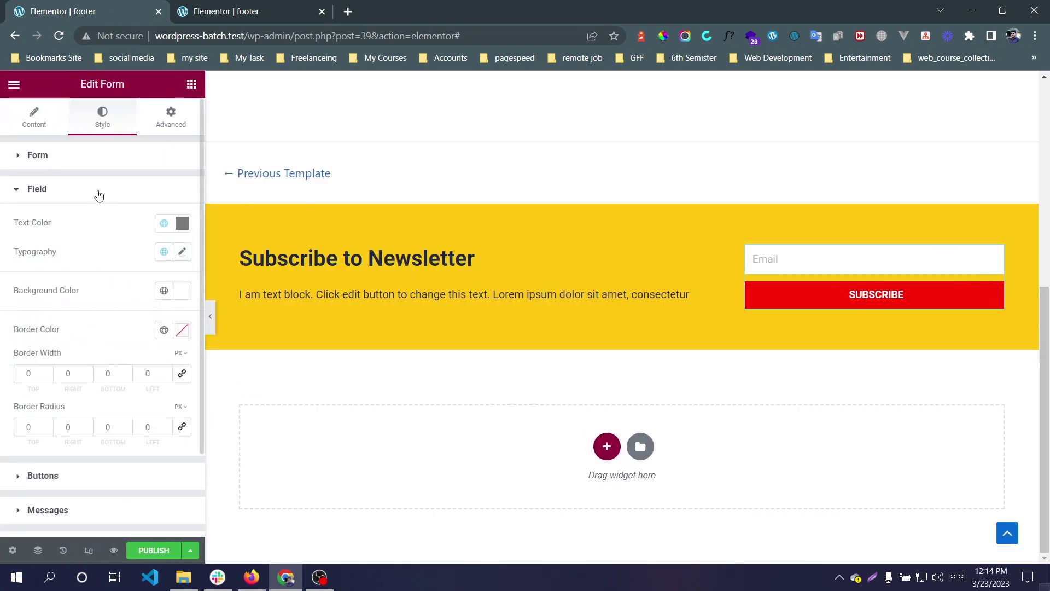
click(77, 191)
click(80, 228)
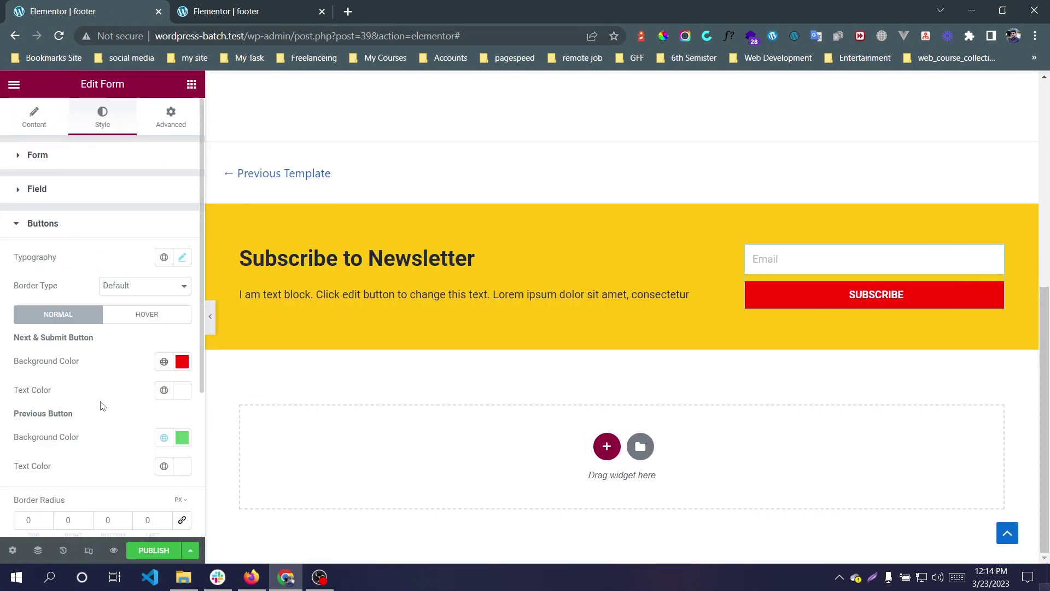
scroll(104, 410, down, 3)
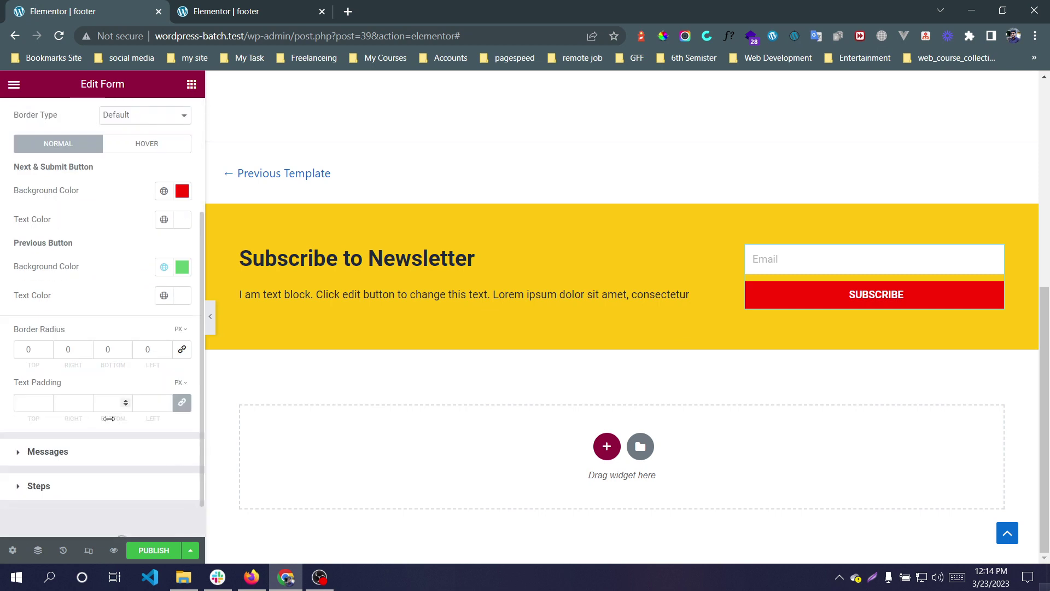
Try to set the form button's top text padding to 10 px independently of the other sides.
click(182, 403)
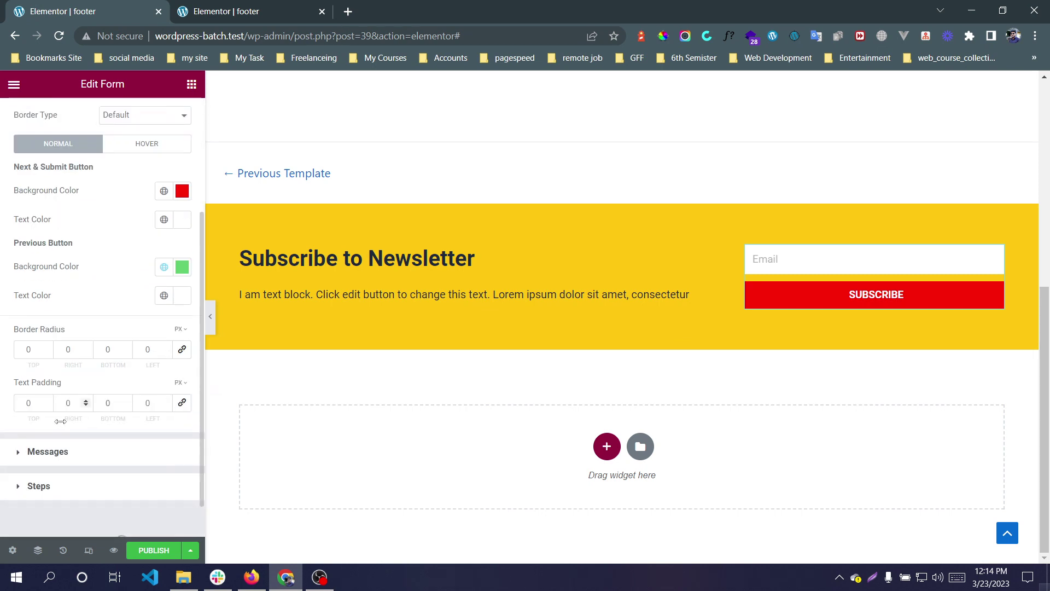
double_click(35, 403)
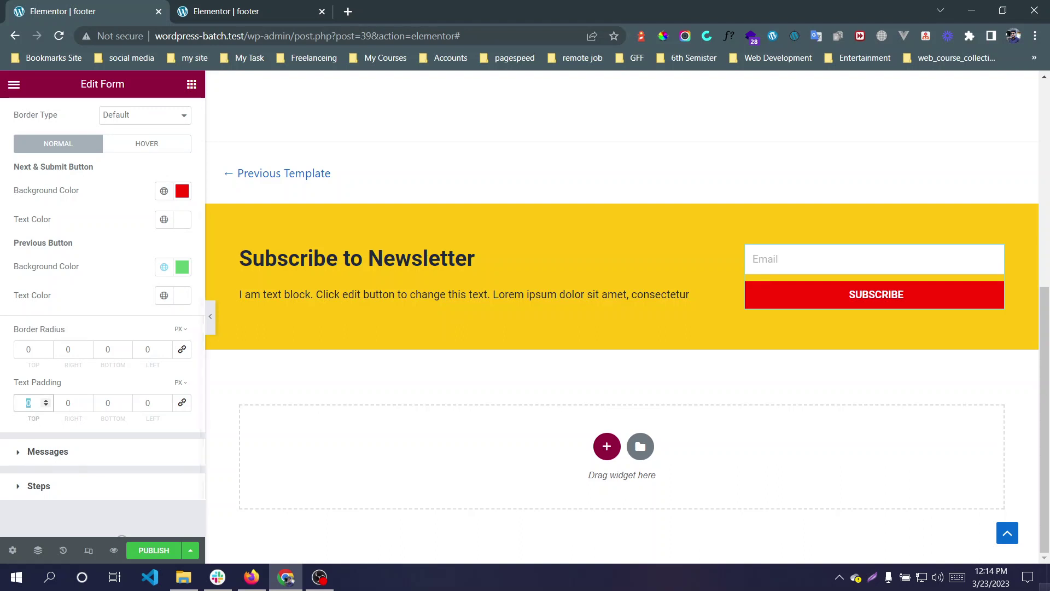
text(10)
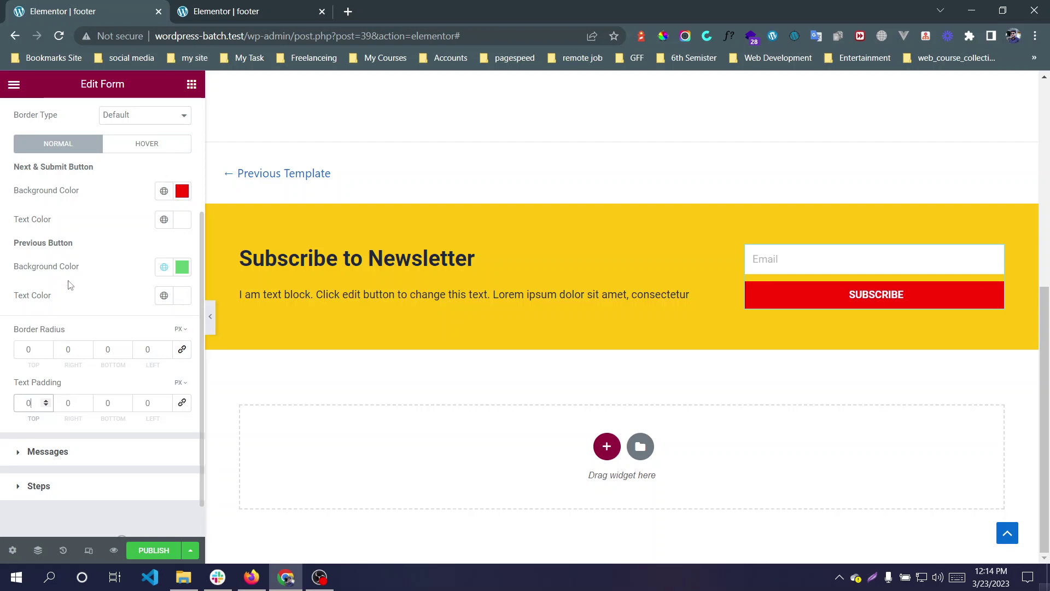
scroll(76, 212, up, 3)
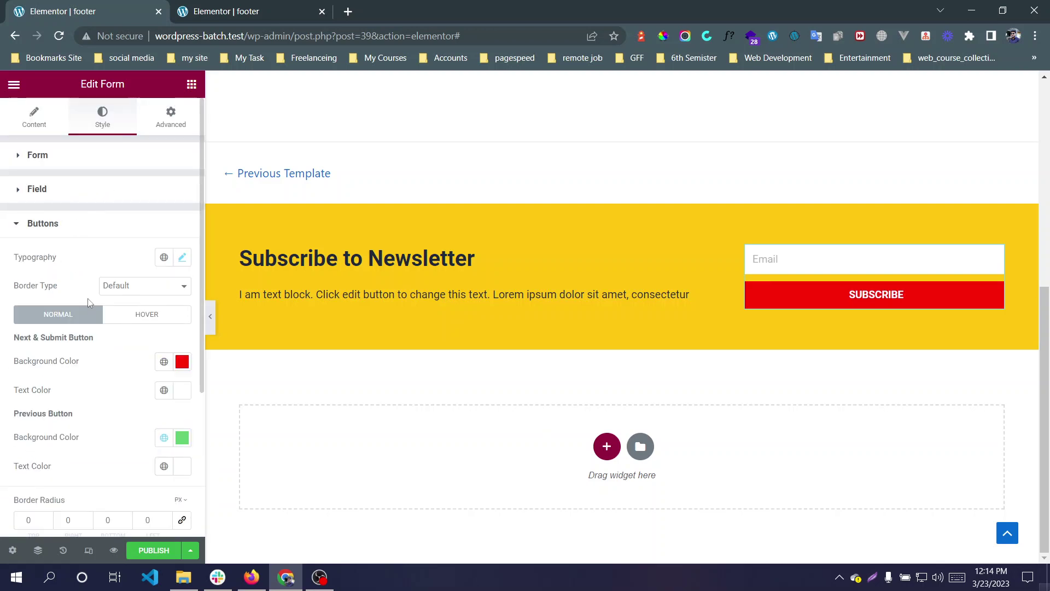
scroll(99, 213, down, 3)
scroll(107, 322, up, 2)
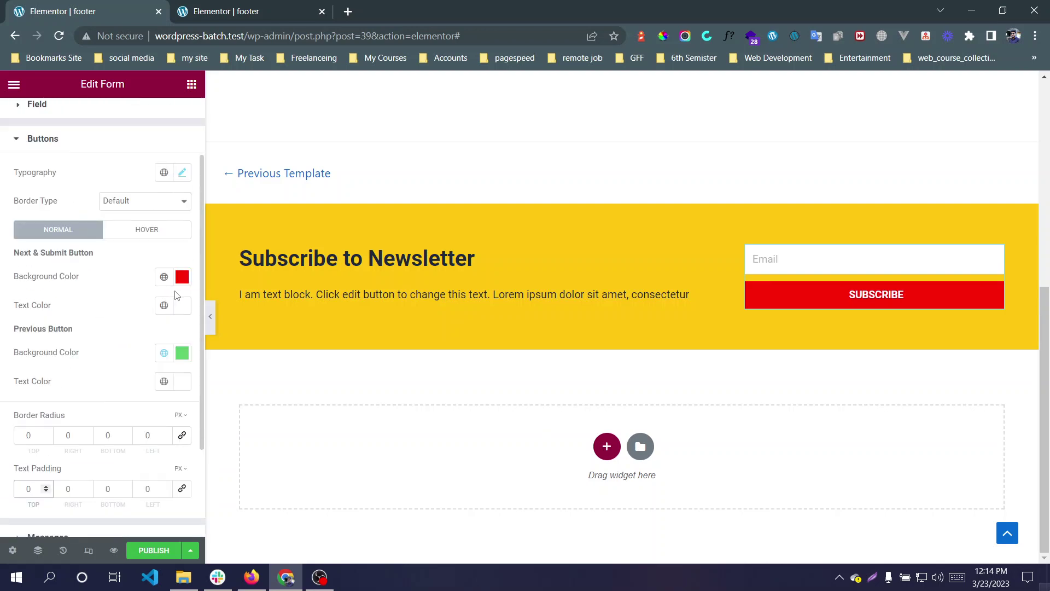
scroll(116, 419, down, 2)
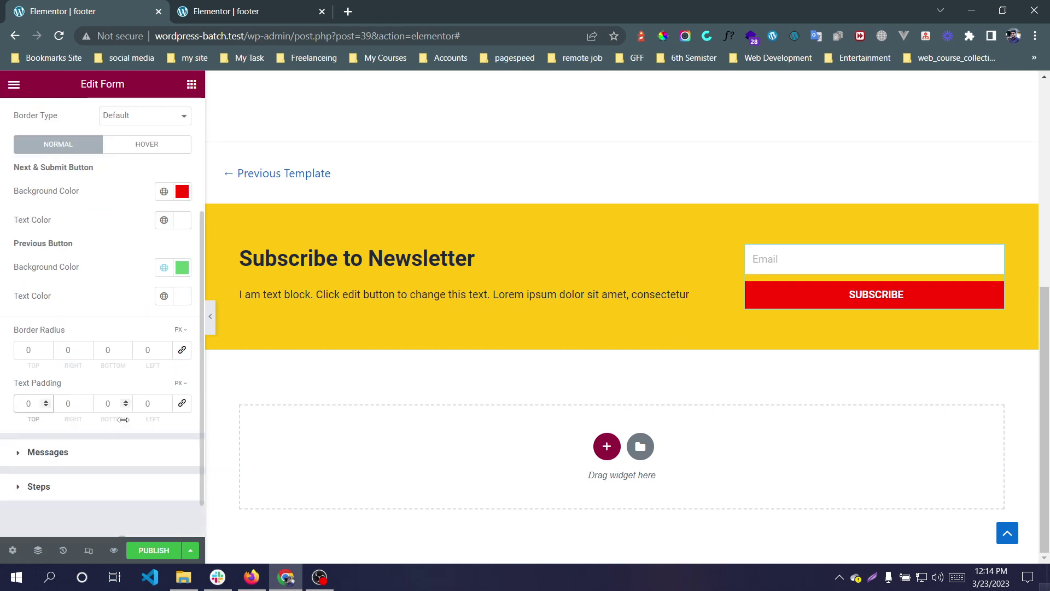
click(182, 403)
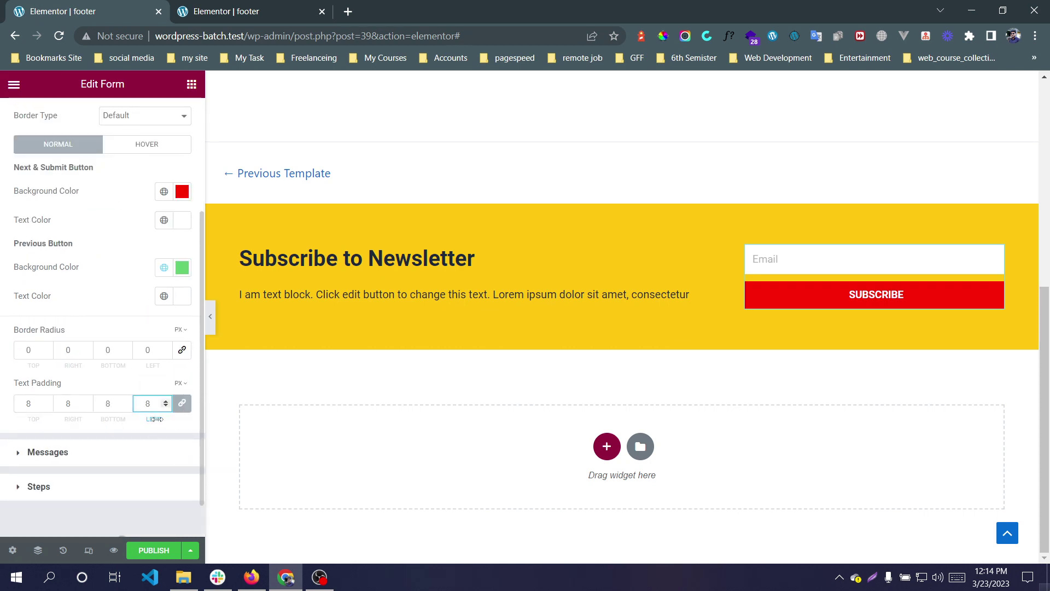
Set the form button's text padding to 15 px on all four sides and preview the footer at full width.
drag(151, 419, 162, 417)
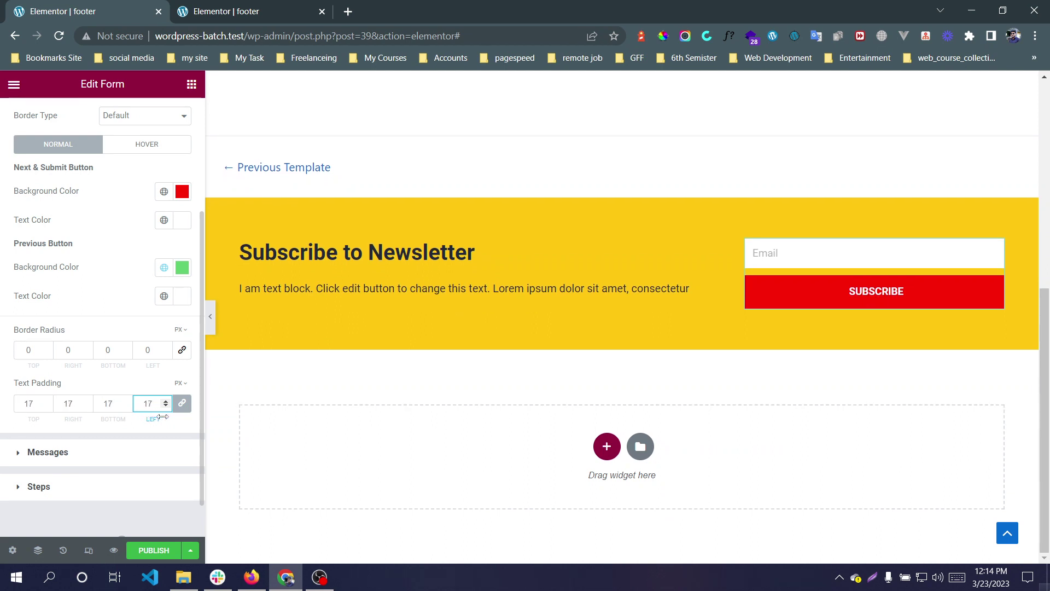
click(165, 402)
click(165, 402)
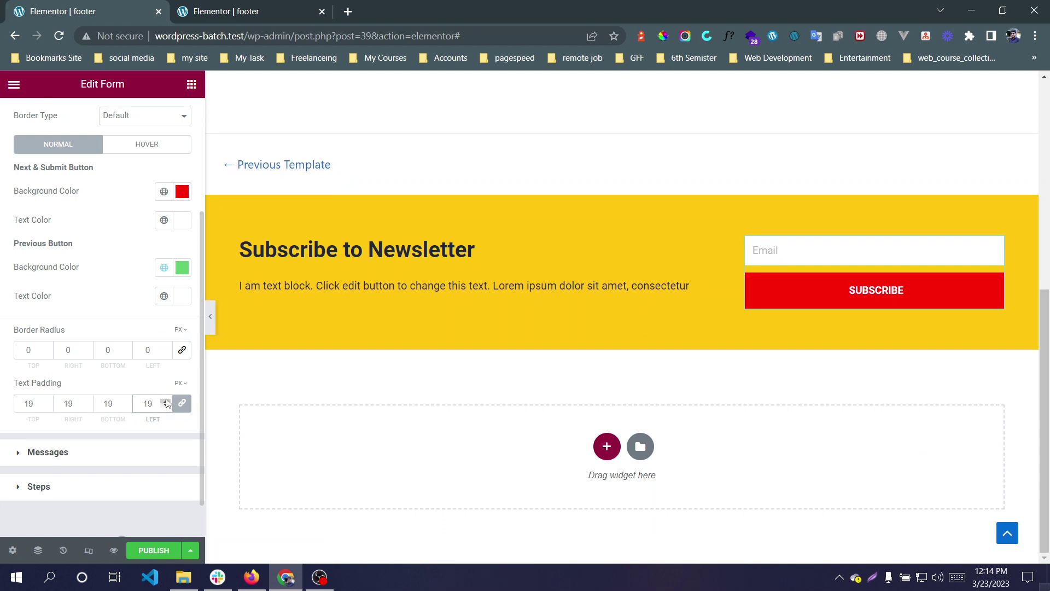
click(166, 402)
click(166, 402)
click(165, 401)
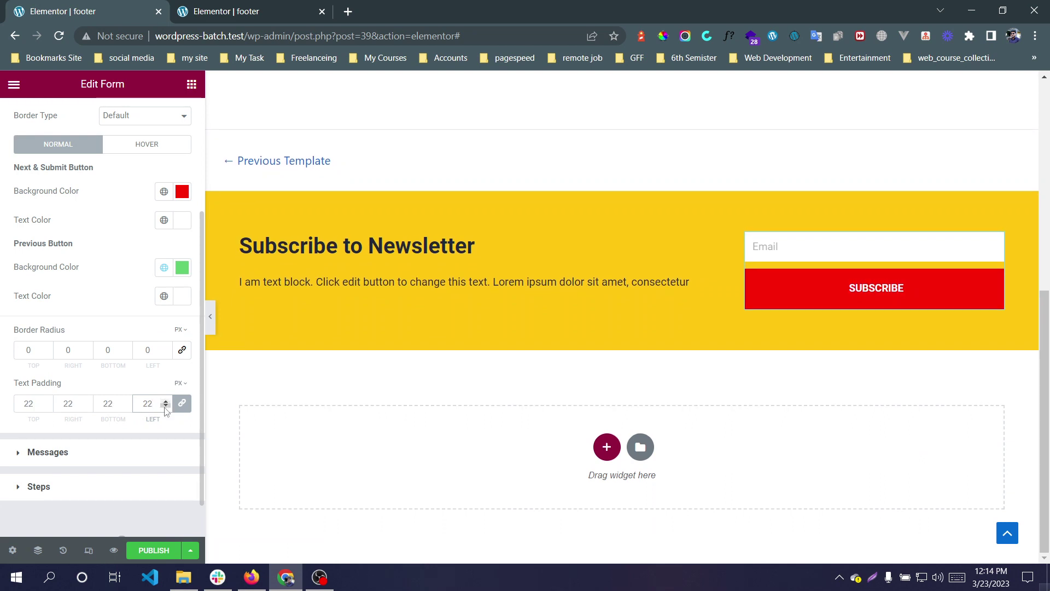
click(165, 407)
click(165, 407)
click(165, 408)
click(165, 408)
click(165, 407)
click(165, 408)
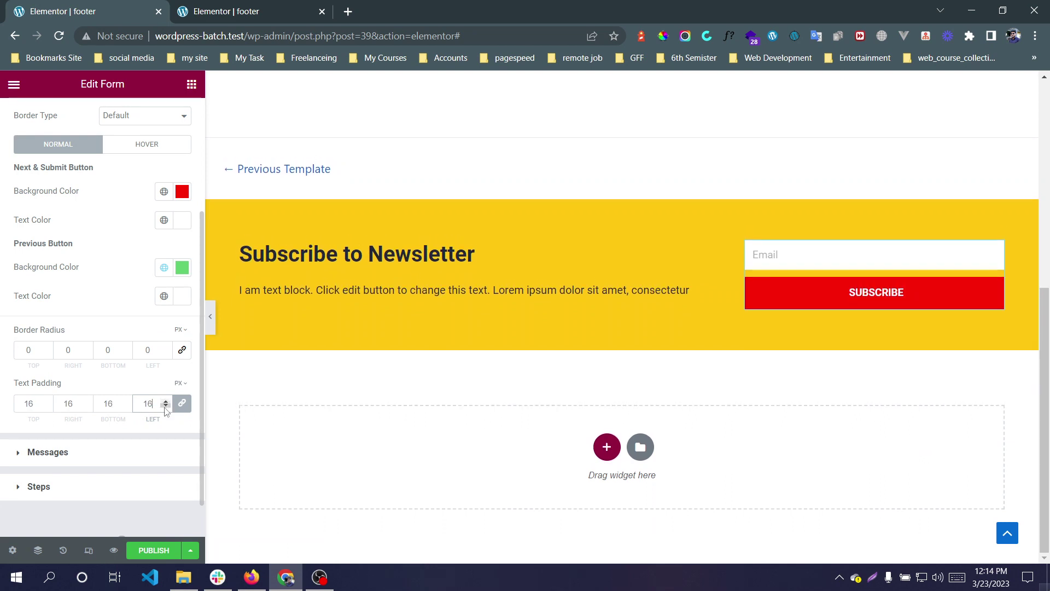
click(165, 408)
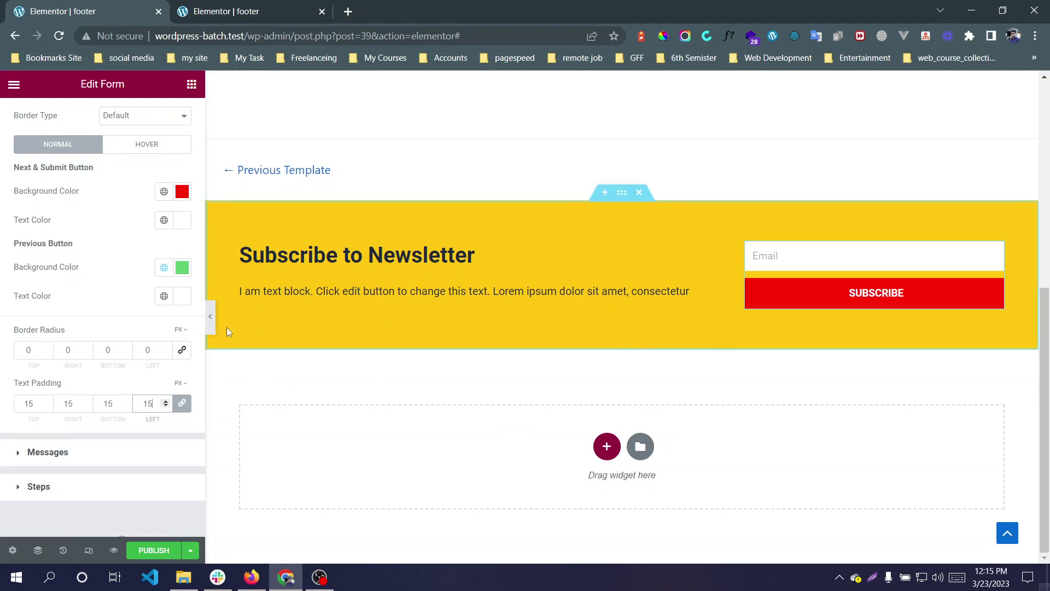
click(210, 316)
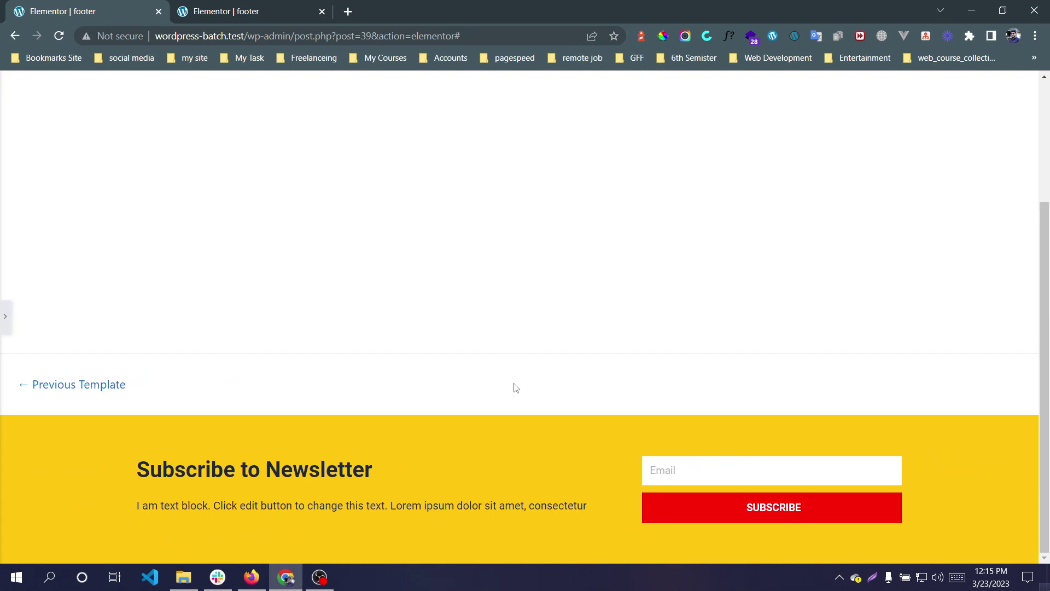
Start publishing the footer template with a display condition that includes the Entire Site.
click(6, 316)
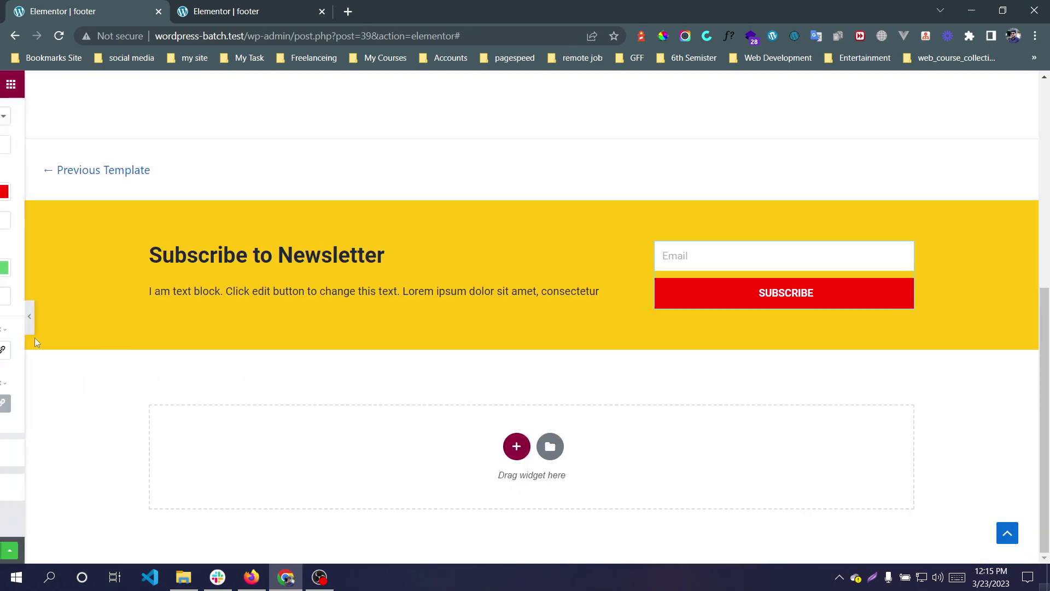
click(158, 549)
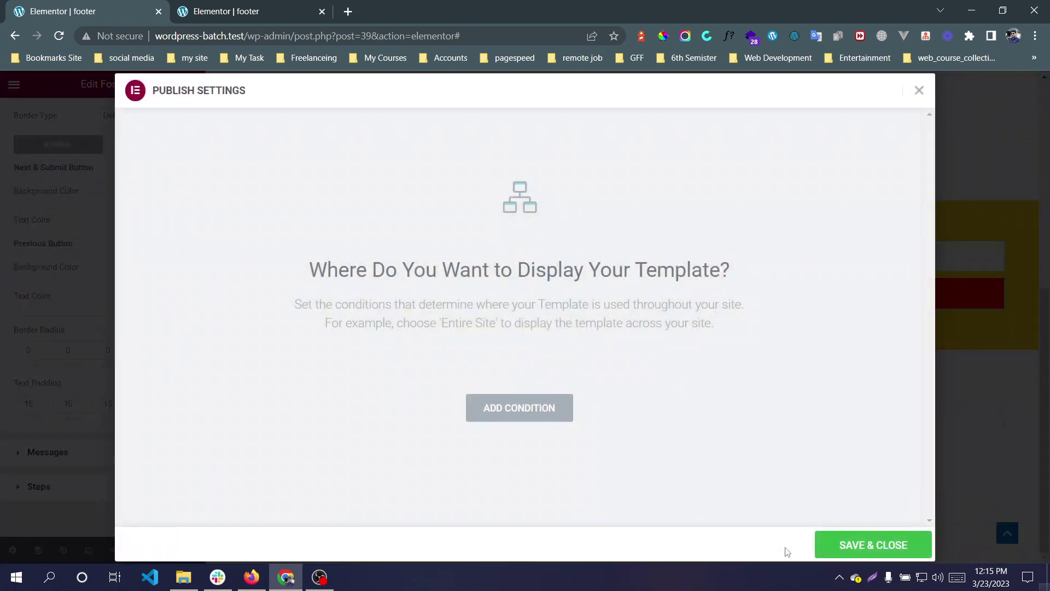
click(542, 414)
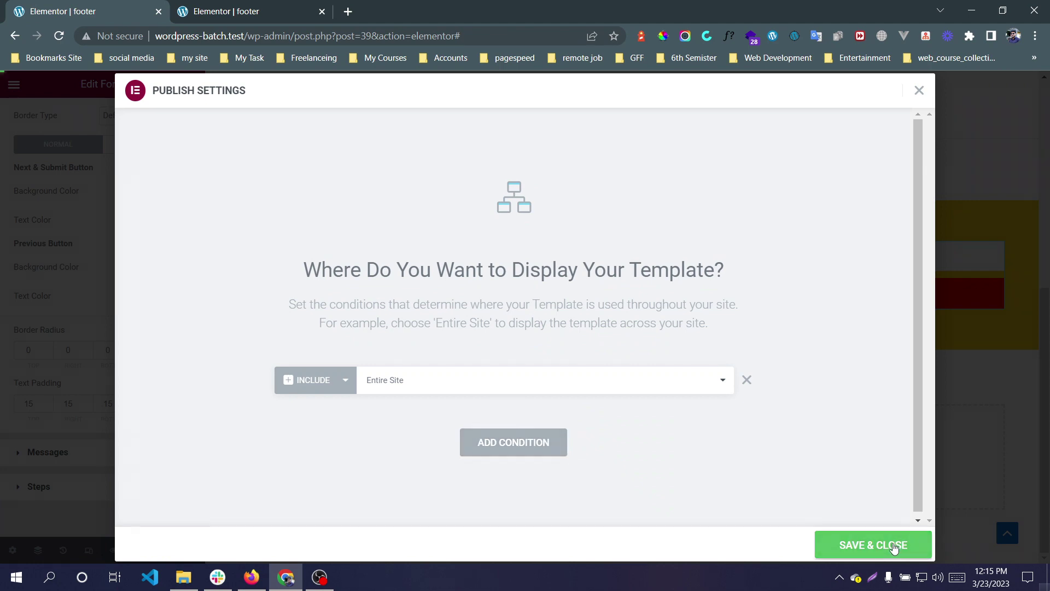